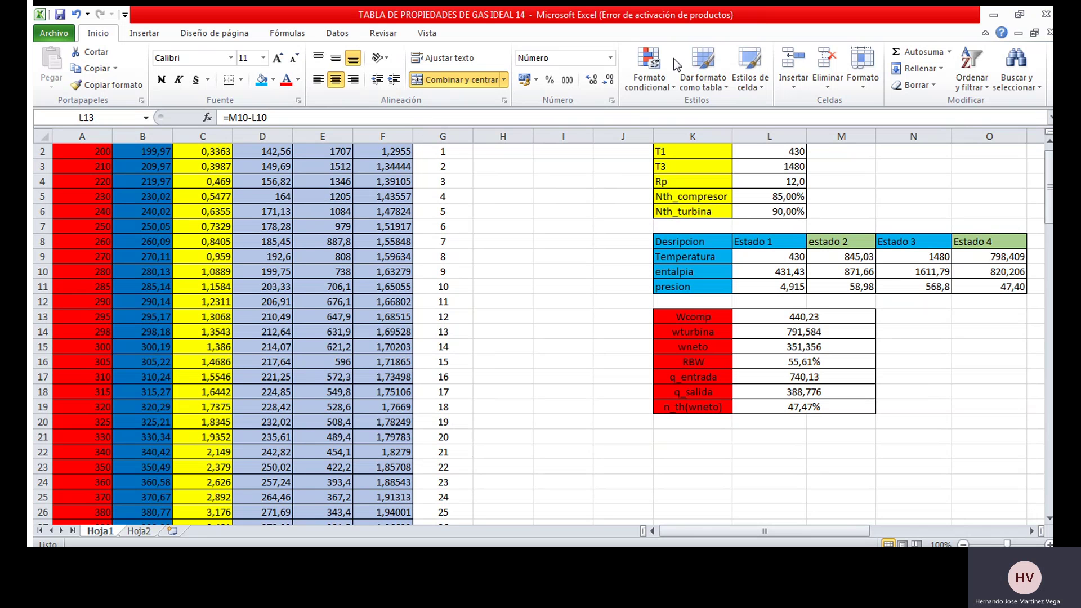
# - Examine the columns of the ideal gas property table on Hoja1, from T, H and Pr through u and vr
pyautogui.click(927, 35)
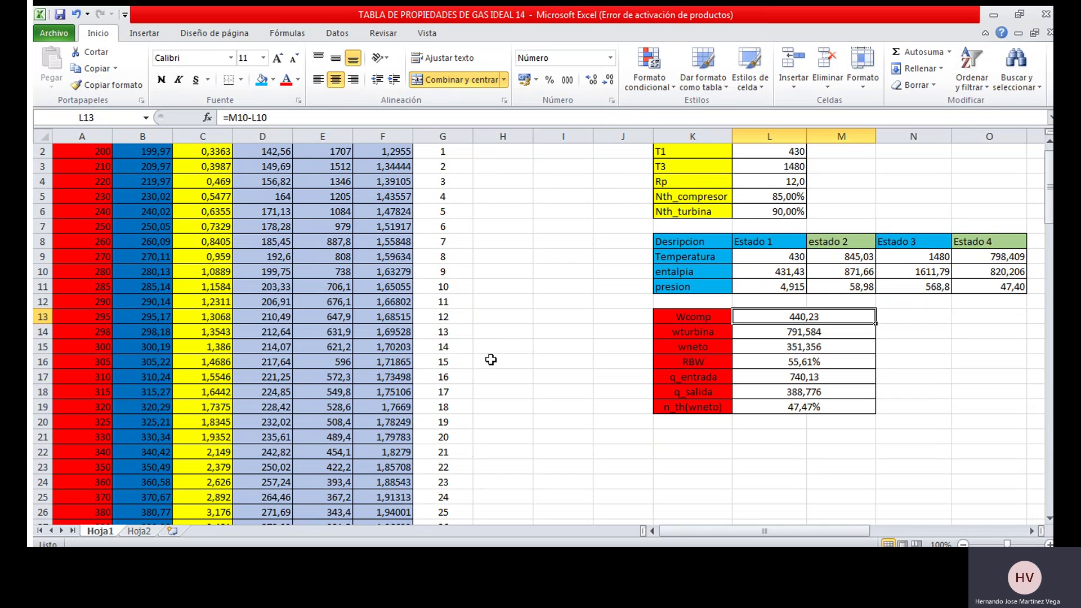
pyautogui.click(677, 531)
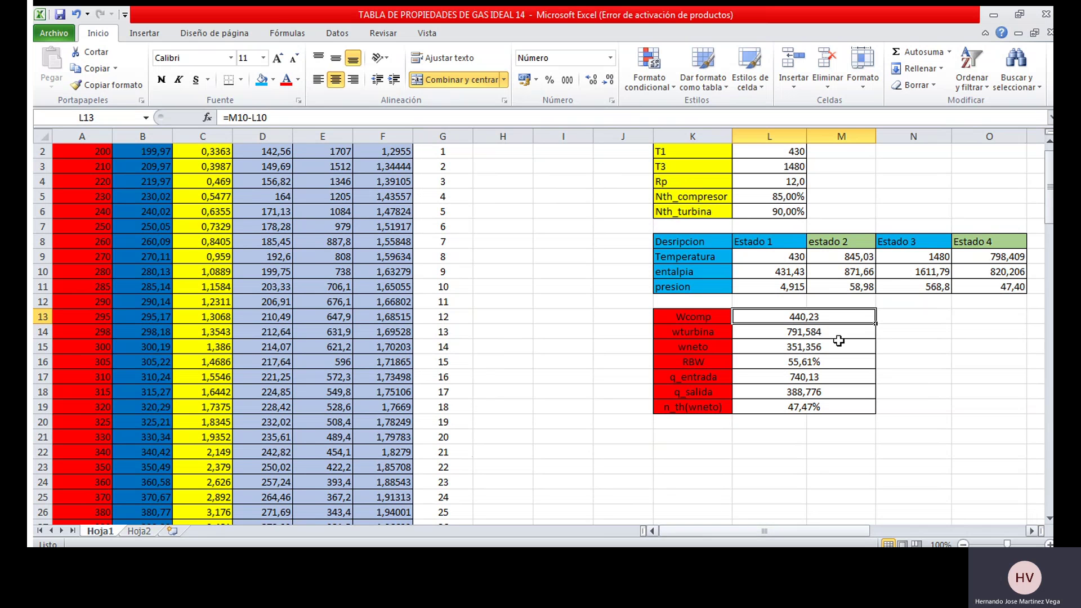
pyautogui.moveTo(1048, 197); pyautogui.dragTo(1048, 186)
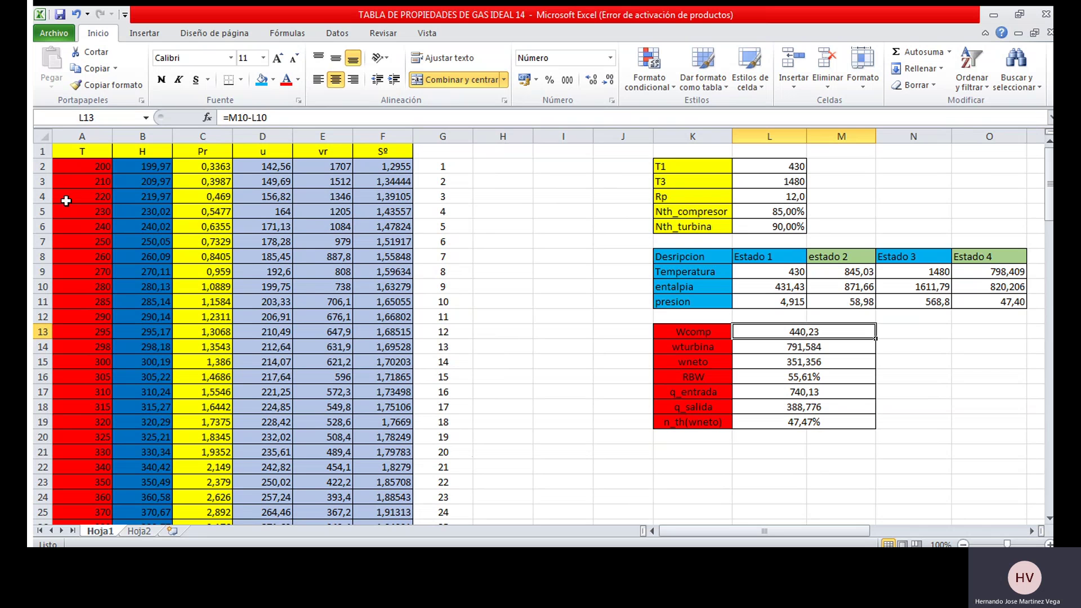
pyautogui.click(72, 178)
pyautogui.click(86, 152)
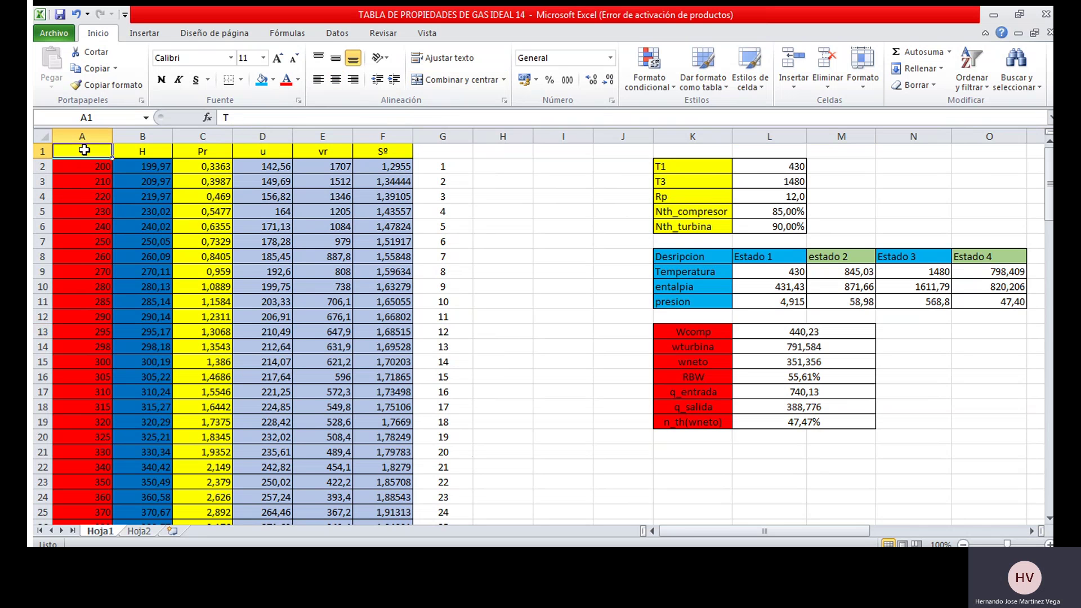
pyautogui.click(131, 147)
pyautogui.click(197, 149)
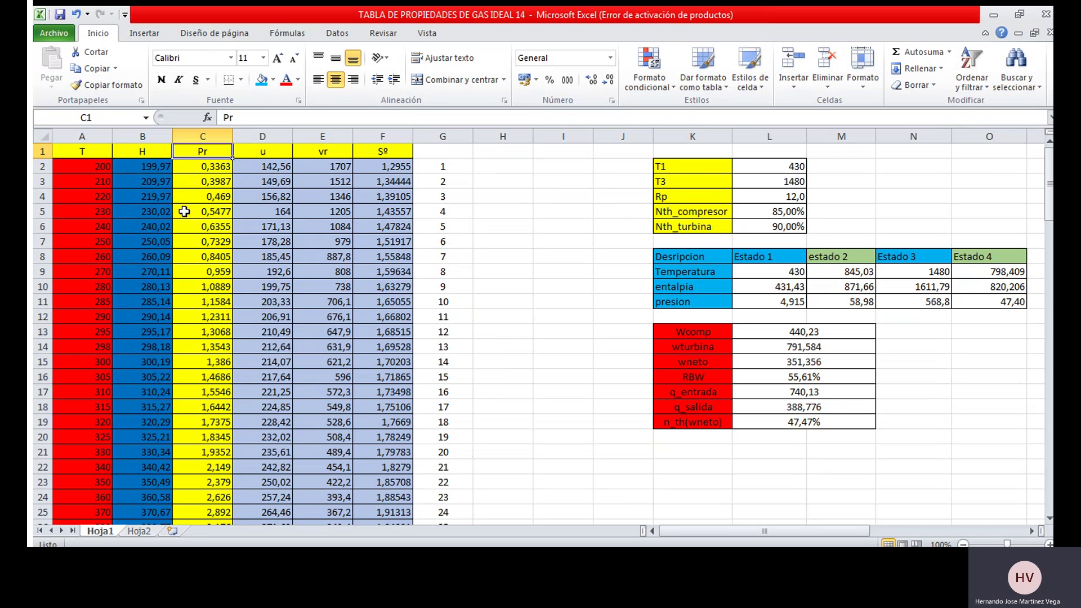
pyautogui.click(265, 161)
pyautogui.press('Right')
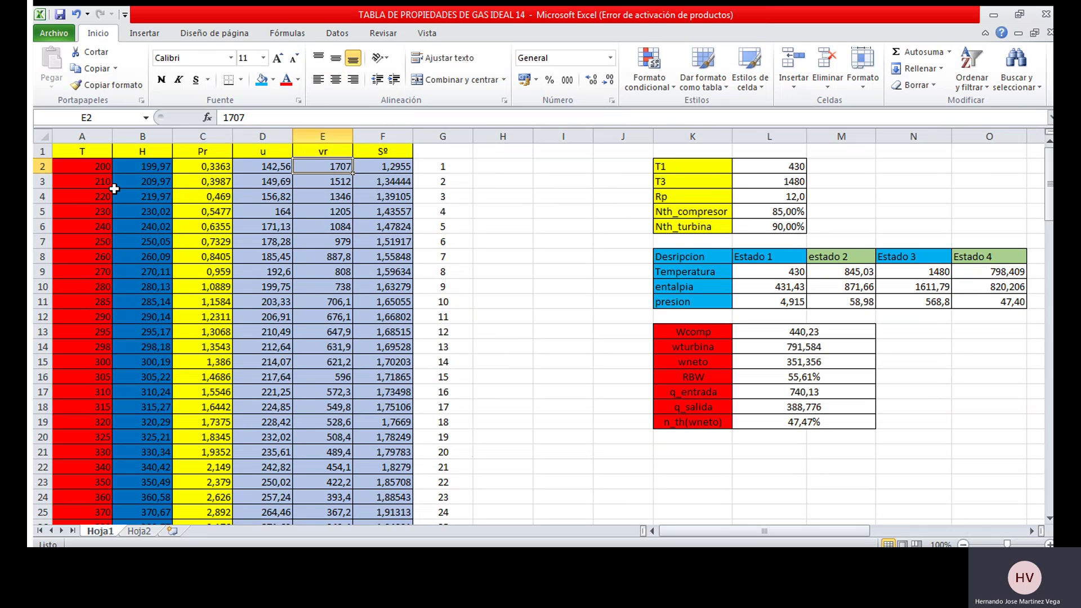
# - Inspect the T, H and Pr entries in the first data rows of the gas property table
pyautogui.click(72, 179)
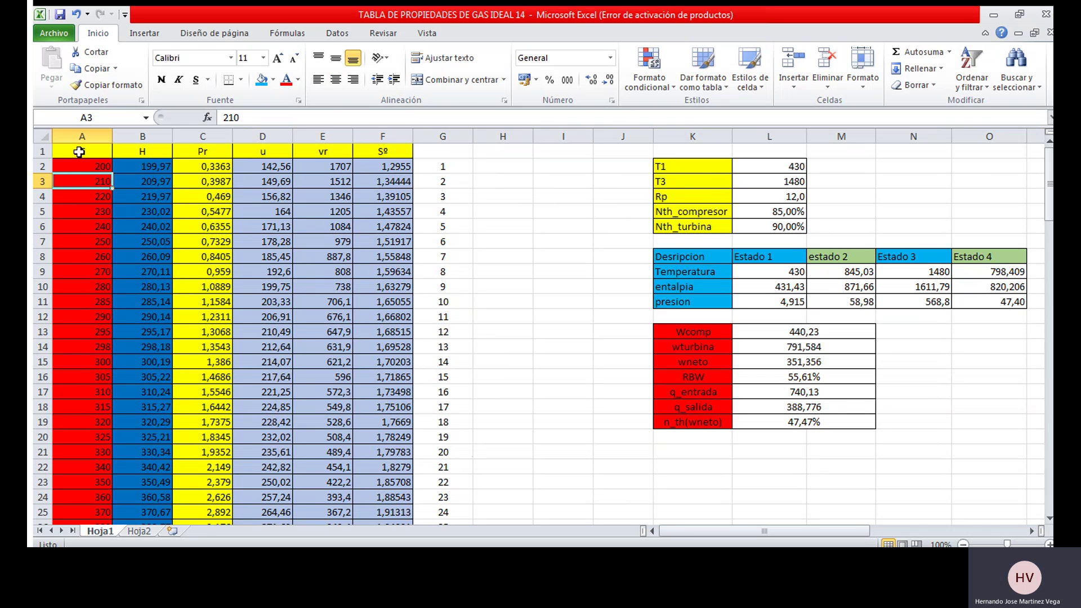
pyautogui.click(140, 163)
pyautogui.click(183, 166)
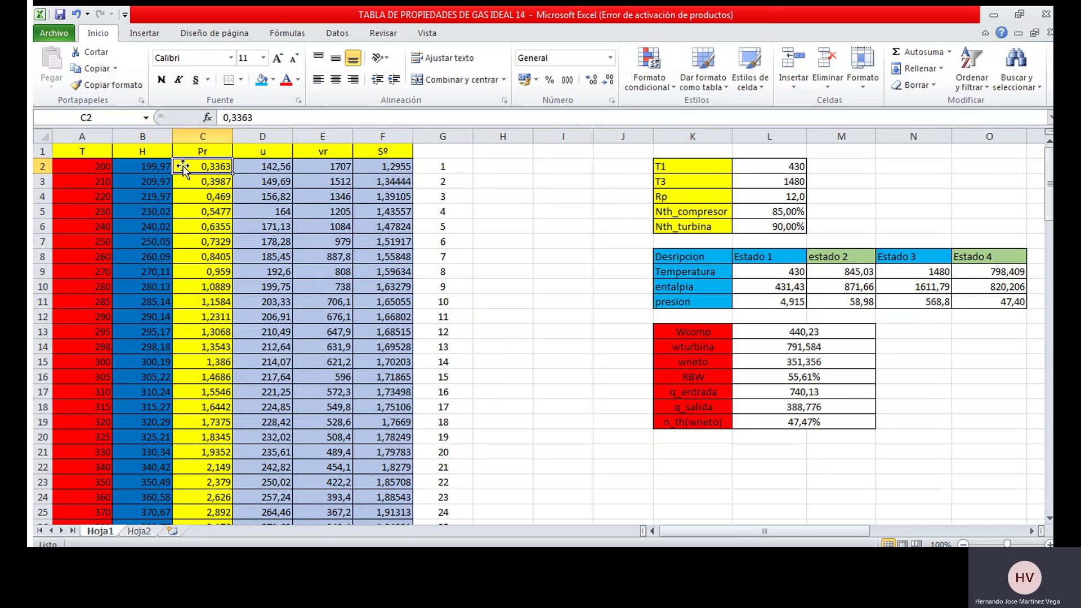
pyautogui.click(141, 165)
pyautogui.click(102, 163)
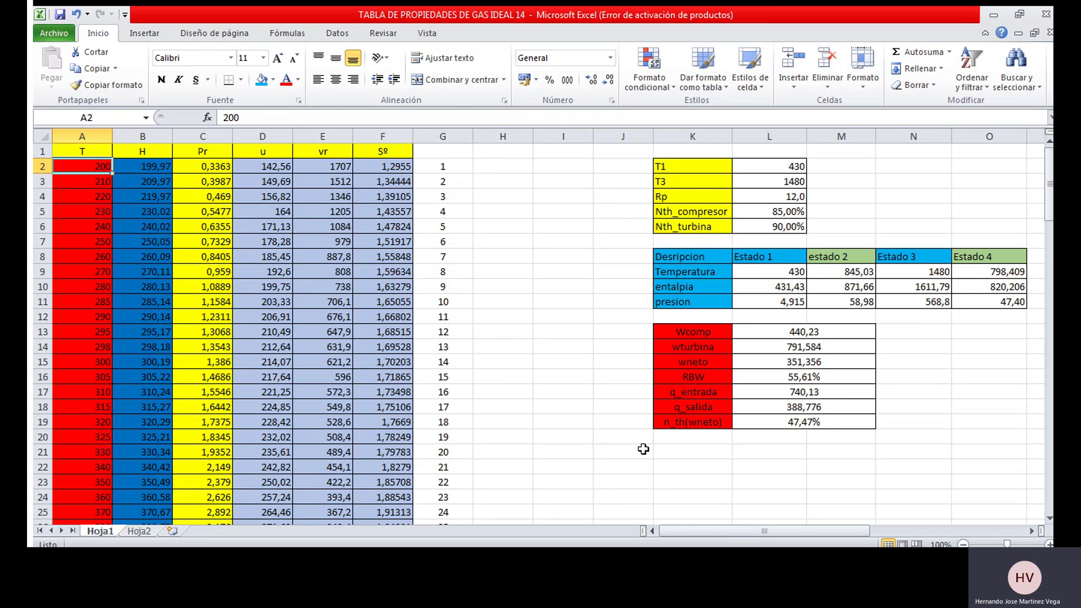
# - Review the cycle input data in L2:L6, including T3 and the pressure ratio Rp
pyautogui.moveTo(701, 522); pyautogui.dragTo(743, 525)
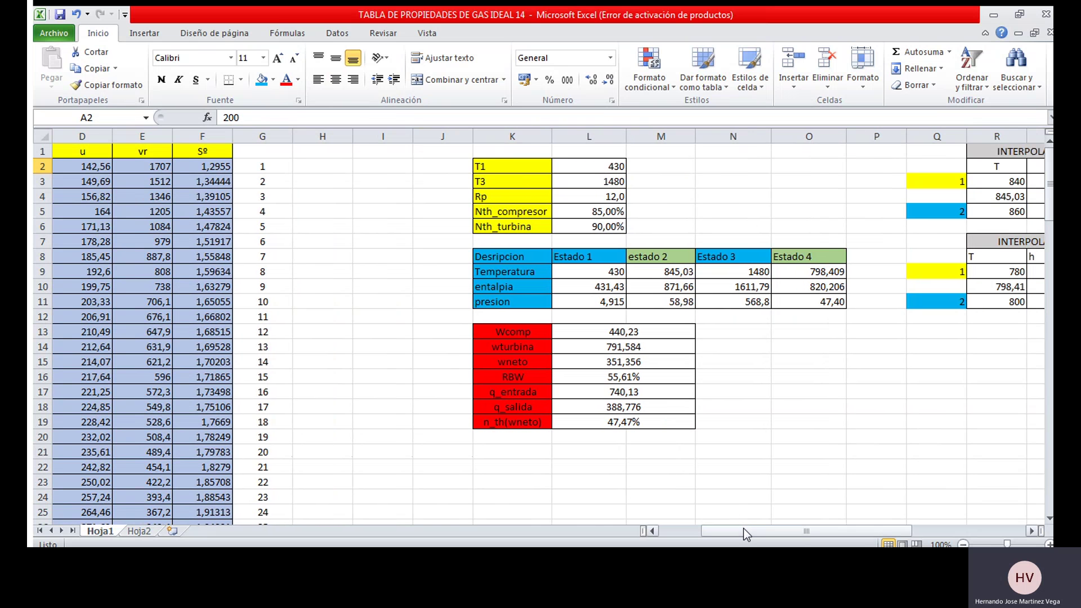
pyautogui.click(571, 164)
pyautogui.moveTo(571, 164); pyautogui.dragTo(571, 218)
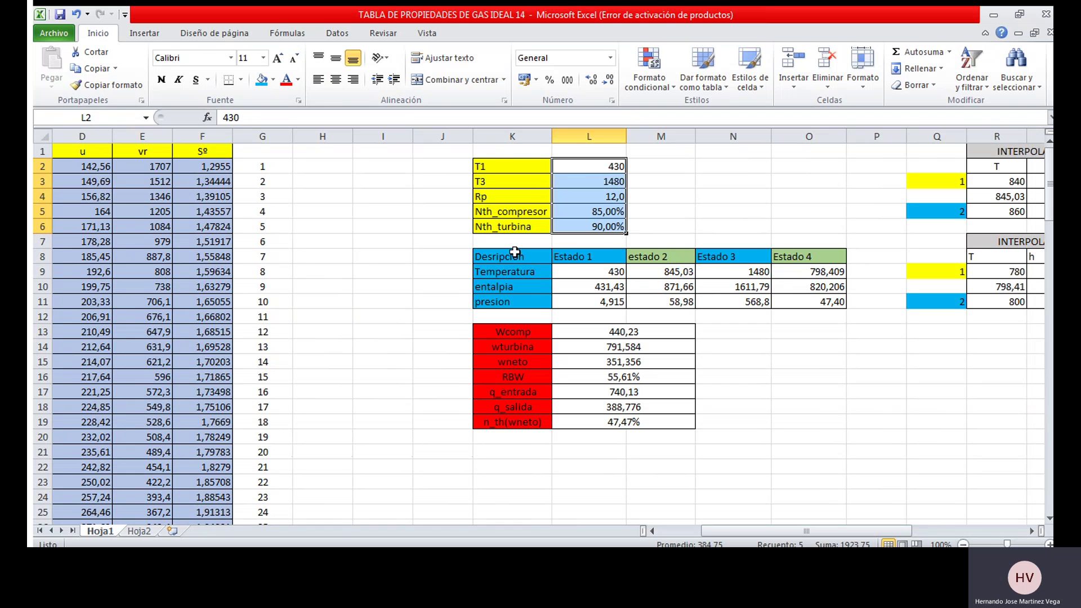
pyautogui.click(560, 191)
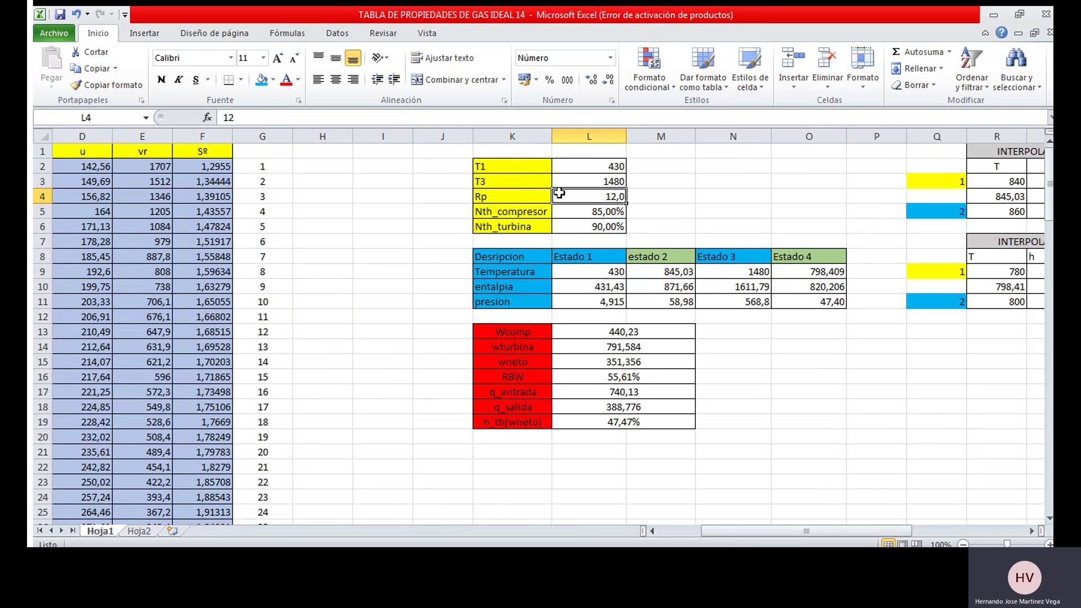
pyautogui.click(583, 174)
# - Check the Estado 1 temperature formula in L9 against the T1 input in L2
pyautogui.click(585, 164)
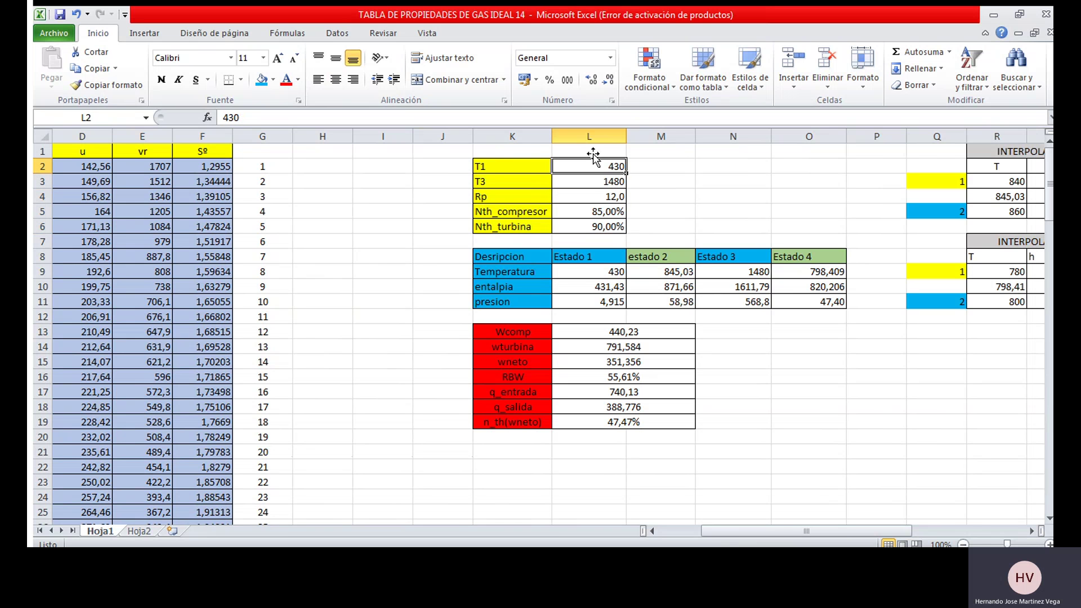
pyautogui.click(570, 269)
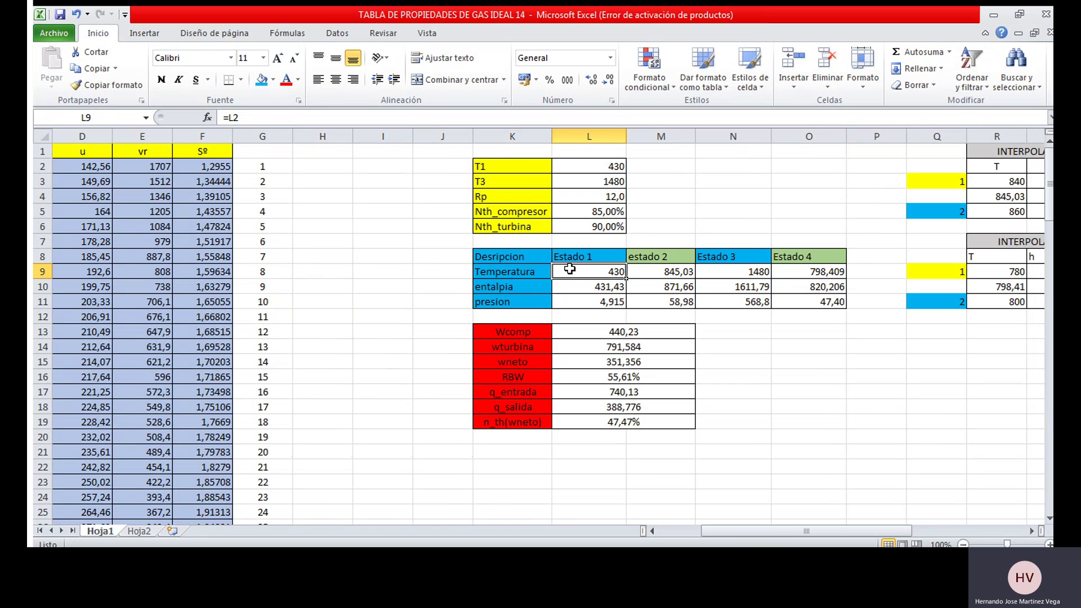
pyautogui.click(581, 161)
pyautogui.click(528, 266)
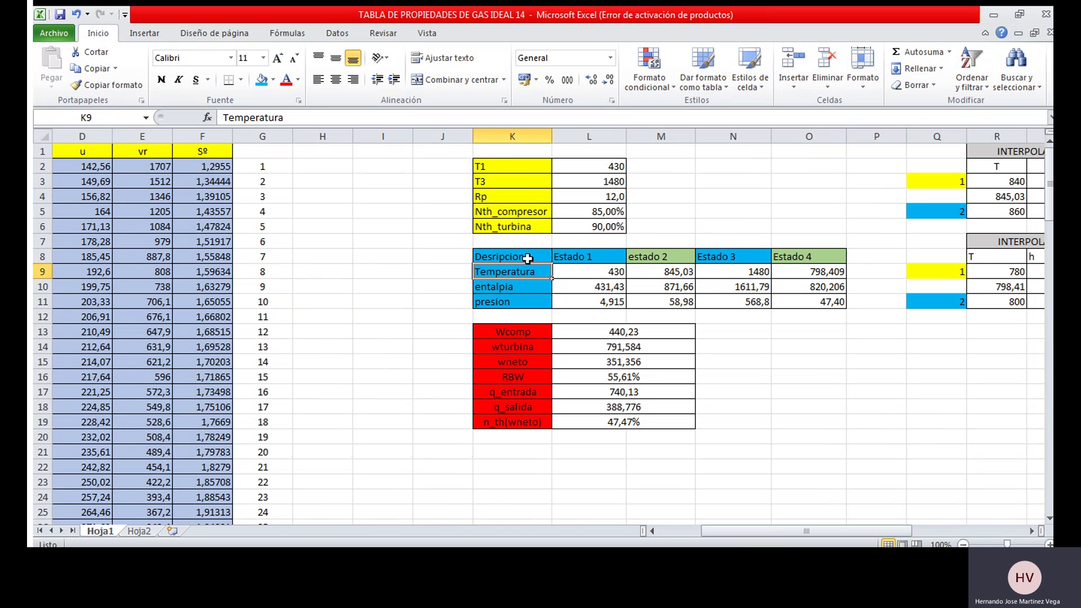
# - Examine the Estado 1 to Estado 4 headings of the state table in row 8
pyautogui.click(561, 252)
pyautogui.click(639, 252)
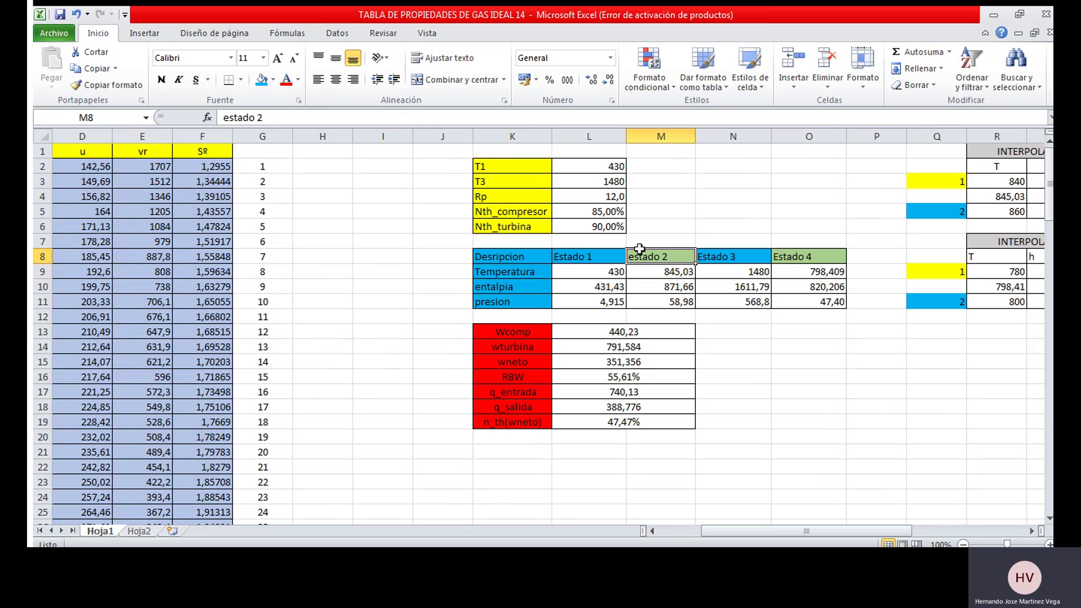
pyautogui.click(586, 250)
pyautogui.click(653, 254)
pyautogui.click(715, 253)
pyautogui.click(790, 251)
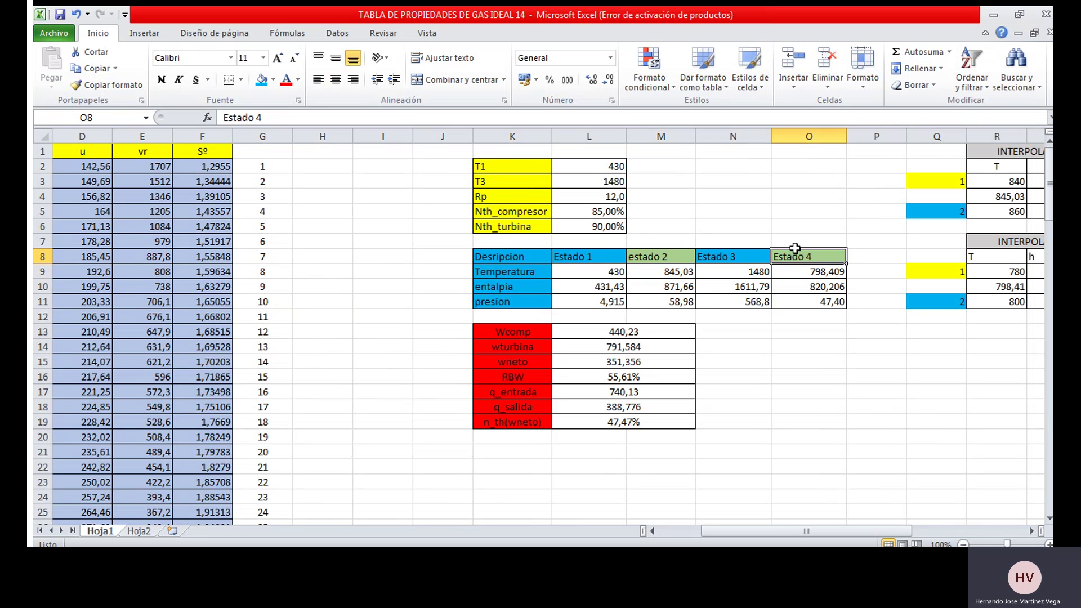
pyautogui.click(615, 249)
pyautogui.click(743, 256)
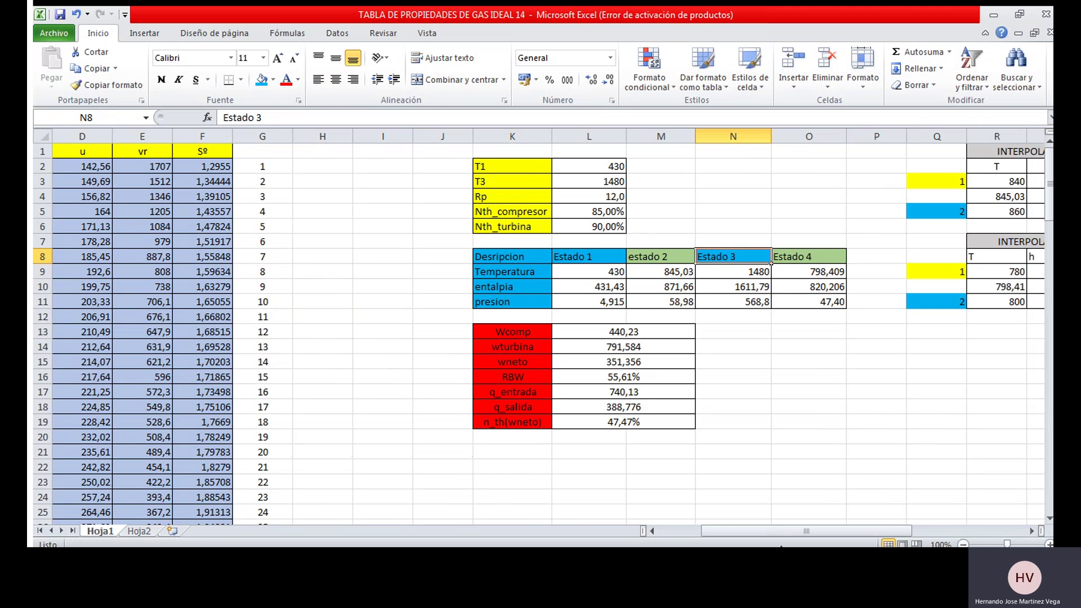
# - Inspect the Estado 1 enthalpy lookup formula in L10 together with its T1 lookup value in L2
pyautogui.moveTo(775, 533); pyautogui.dragTo(733, 532)
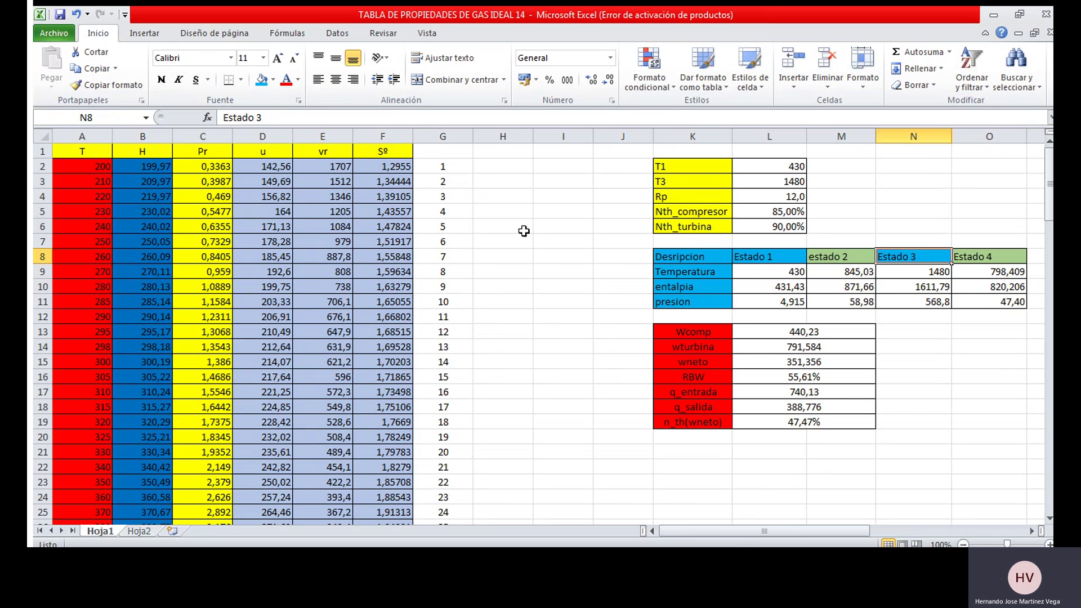
pyautogui.click(764, 281)
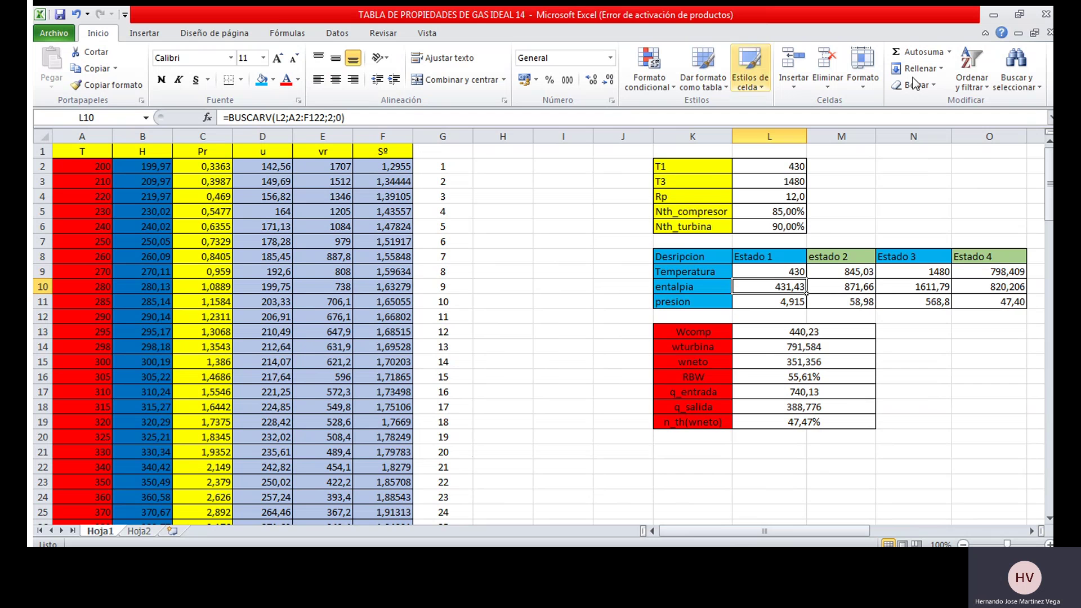
pyautogui.moveTo(1050, 172); pyautogui.dragTo(1033, 127)
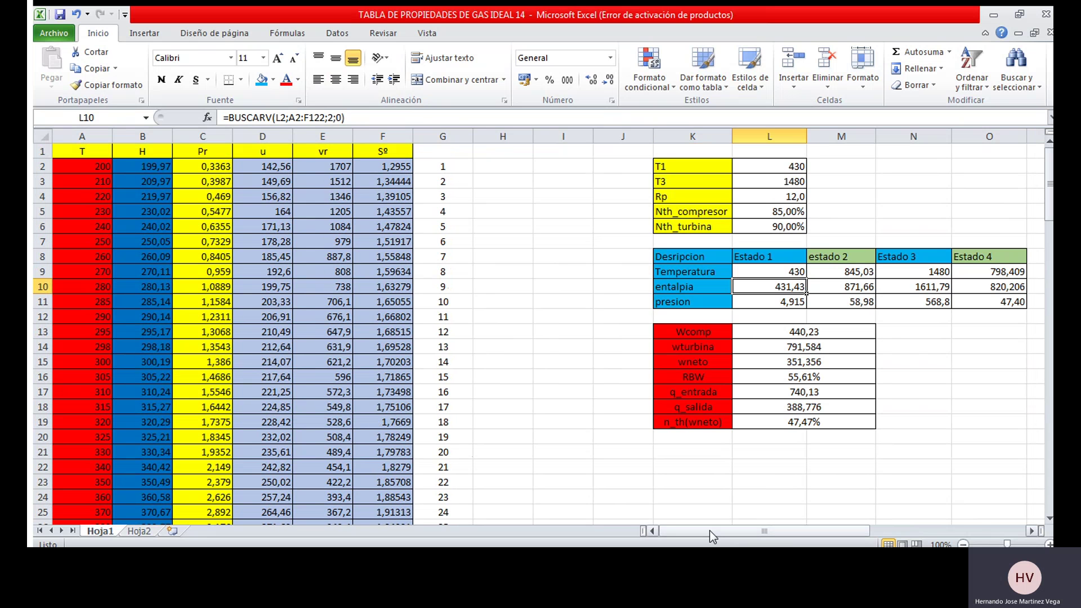
pyautogui.moveTo(710, 524); pyautogui.dragTo(718, 524)
pyautogui.click(702, 164)
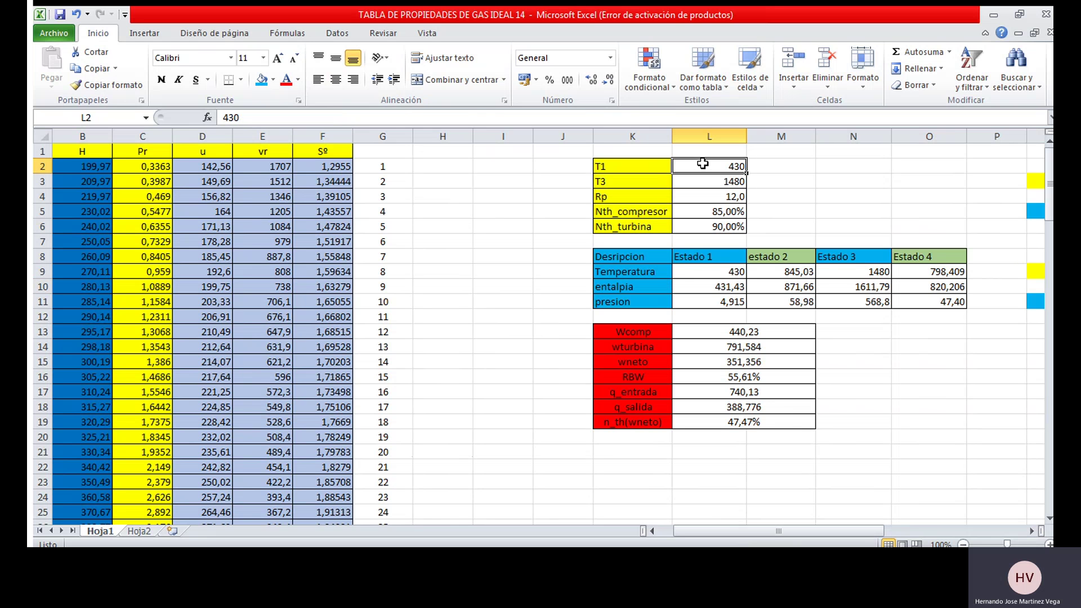
pyautogui.click(690, 280)
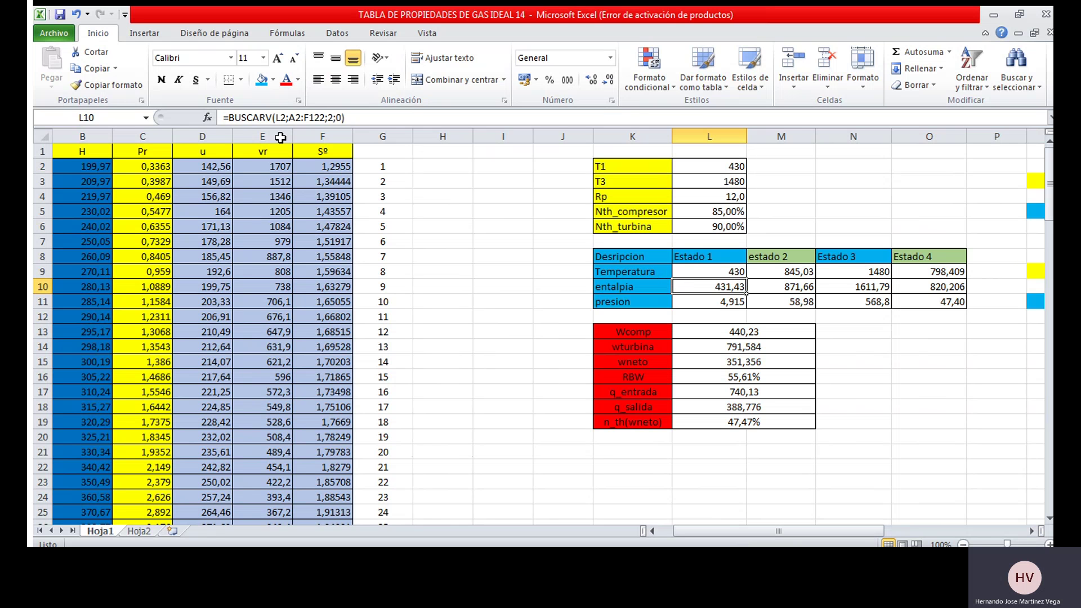
# - Review the BUSCARV function arguments of the Estado 1 enthalpy in L10, including Indicador_columnas, and accept them as they are
pyautogui.click(203, 115)
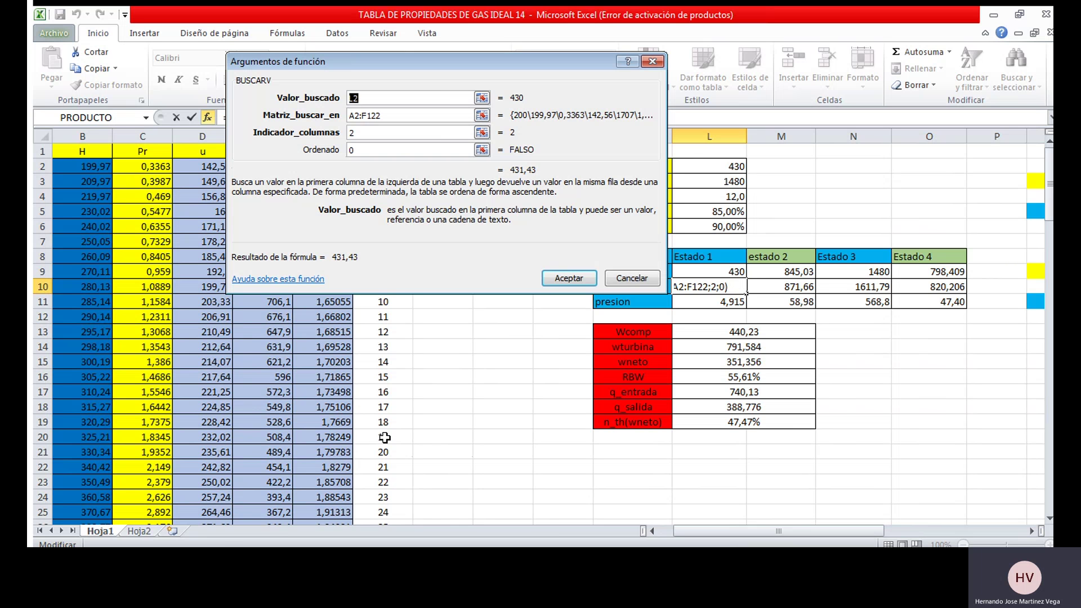
pyautogui.click(371, 133)
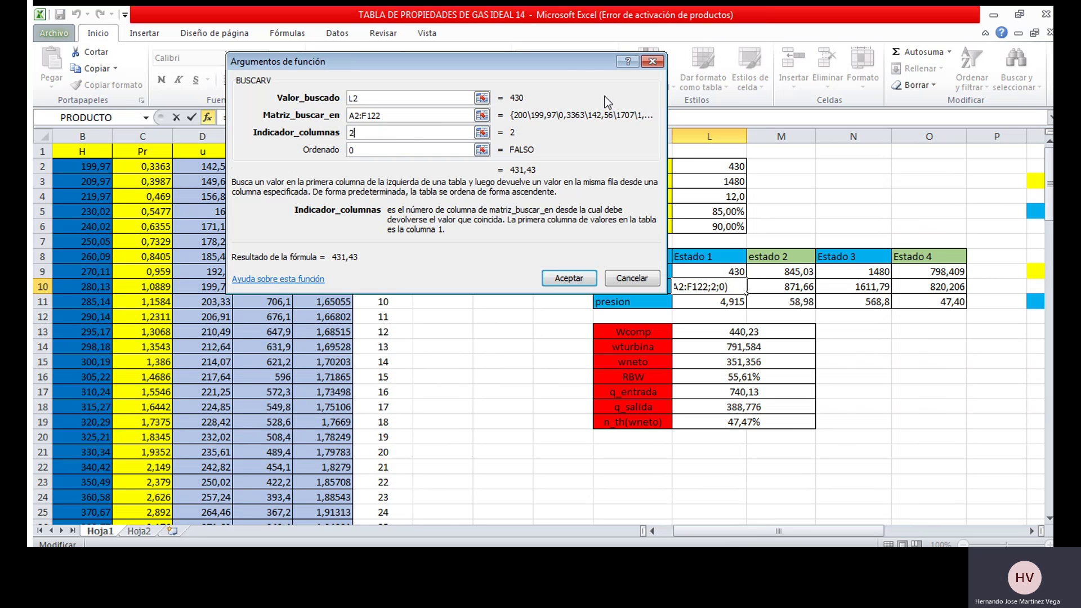
pyautogui.moveTo(574, 58); pyautogui.dragTo(449, 100)
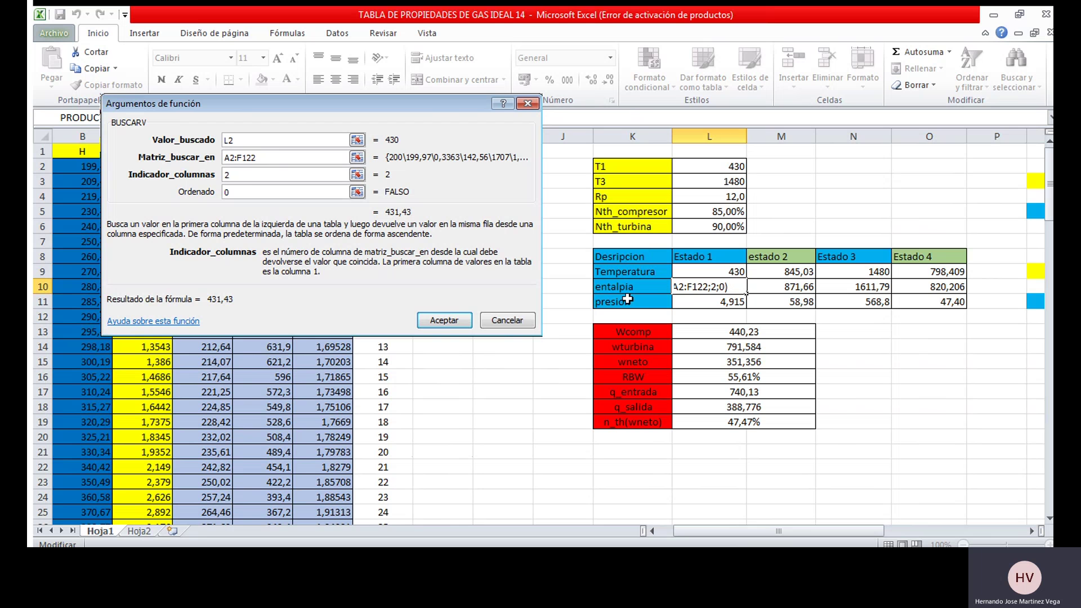
pyautogui.click(450, 322)
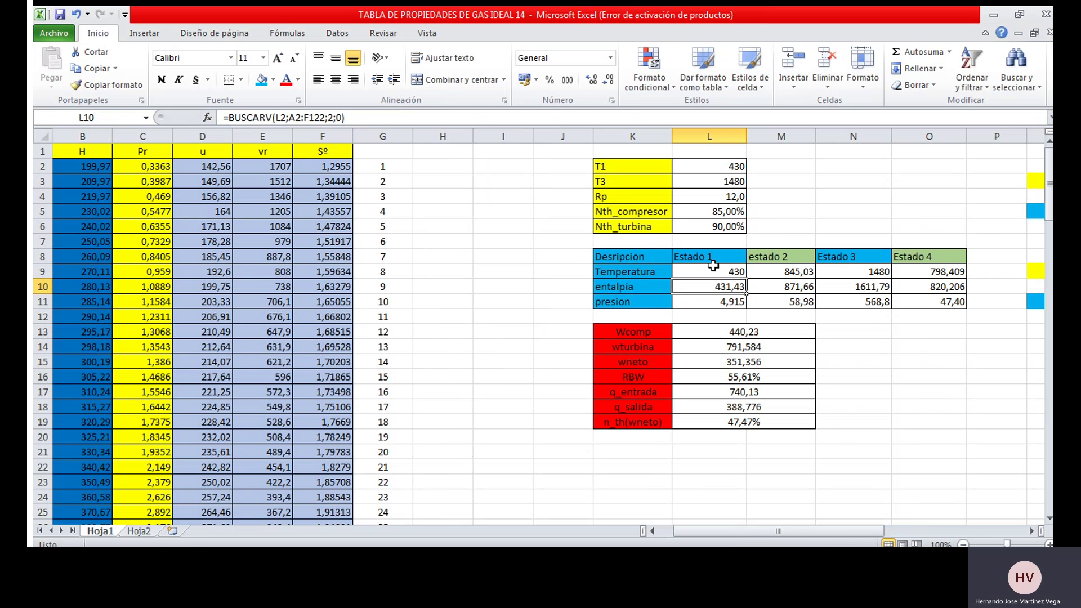
# - Inspect the Estado 1 pressure lookup in L11 and the Estado 2 pressure formula in M11 with its Rp source in L4
pyautogui.moveTo(713, 266); pyautogui.dragTo(713, 287)
pyautogui.click(711, 302)
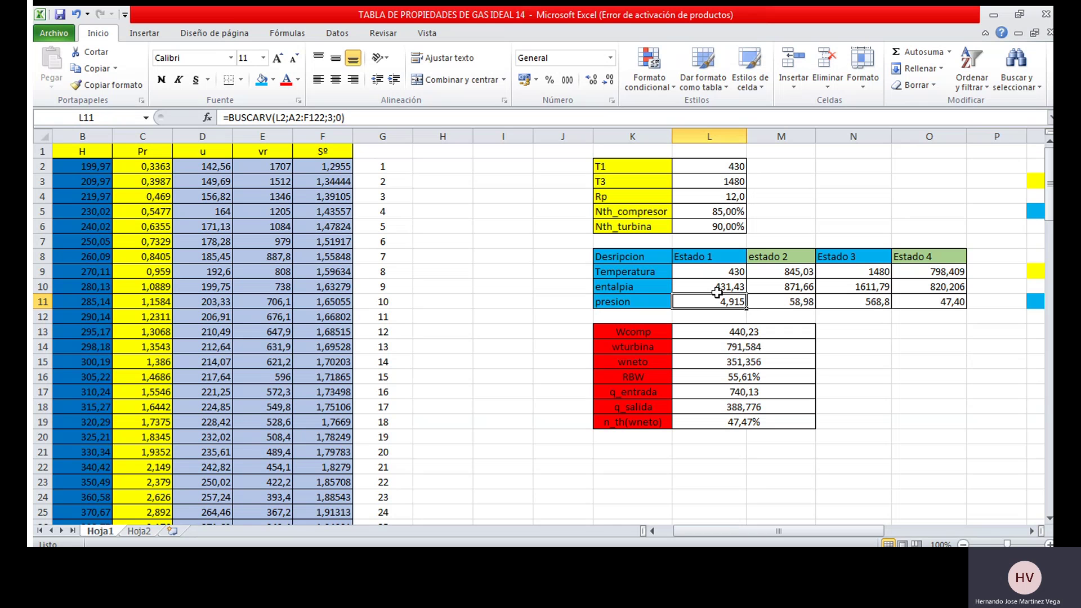
pyautogui.click(770, 295)
pyautogui.click(729, 301)
pyautogui.click(762, 298)
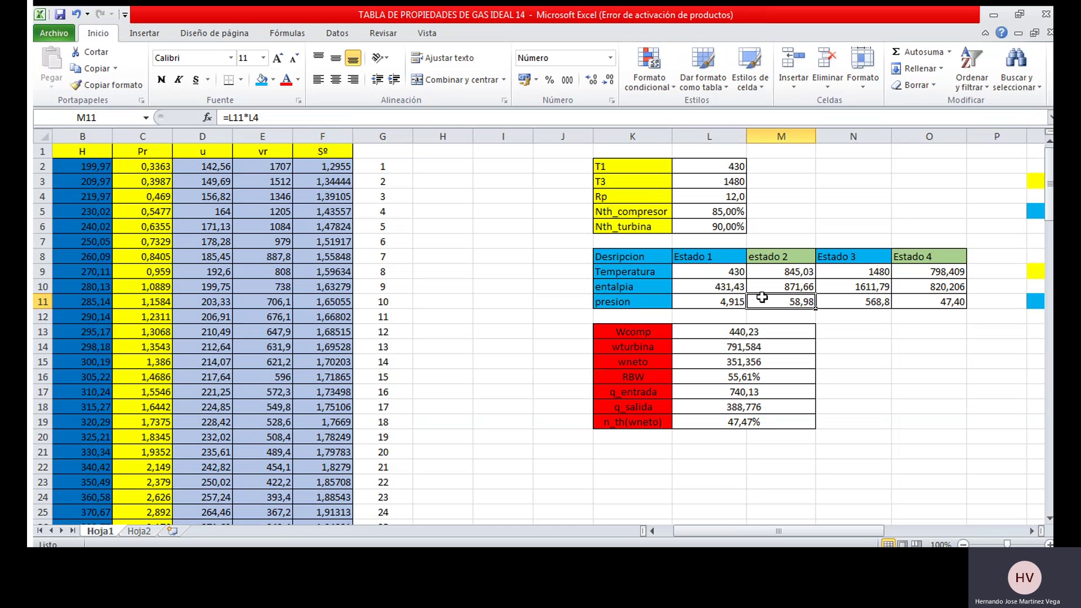
pyautogui.click(716, 196)
pyautogui.click(712, 295)
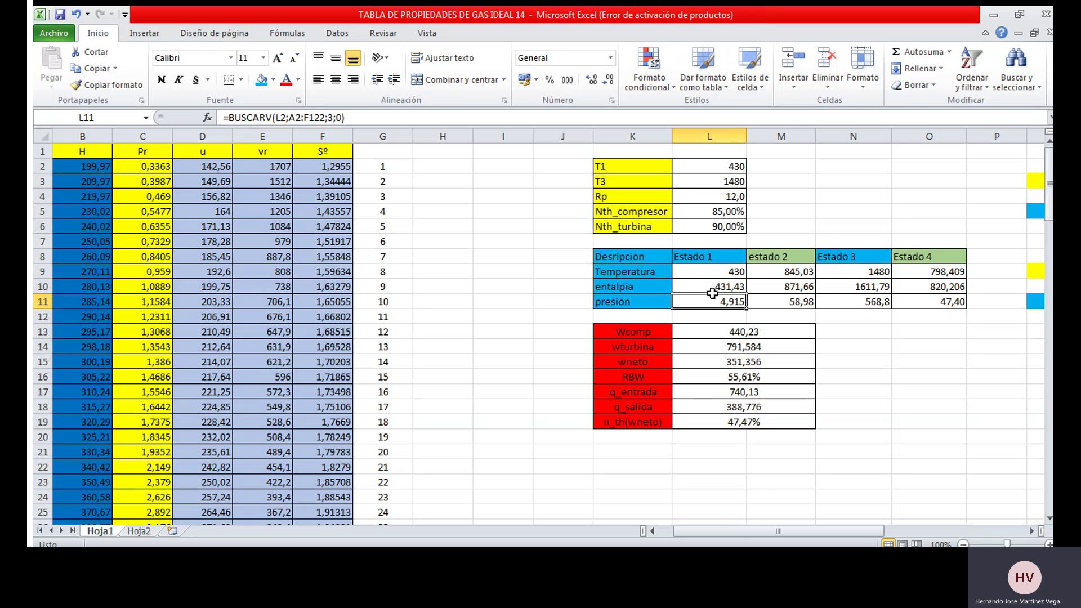
pyautogui.click(720, 191)
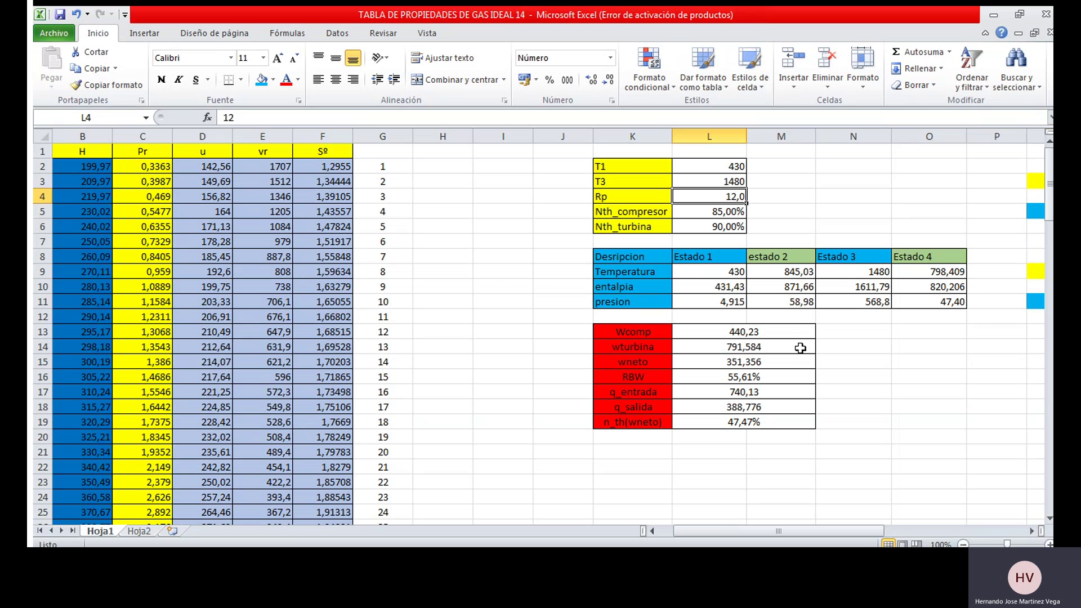
pyautogui.click(789, 303)
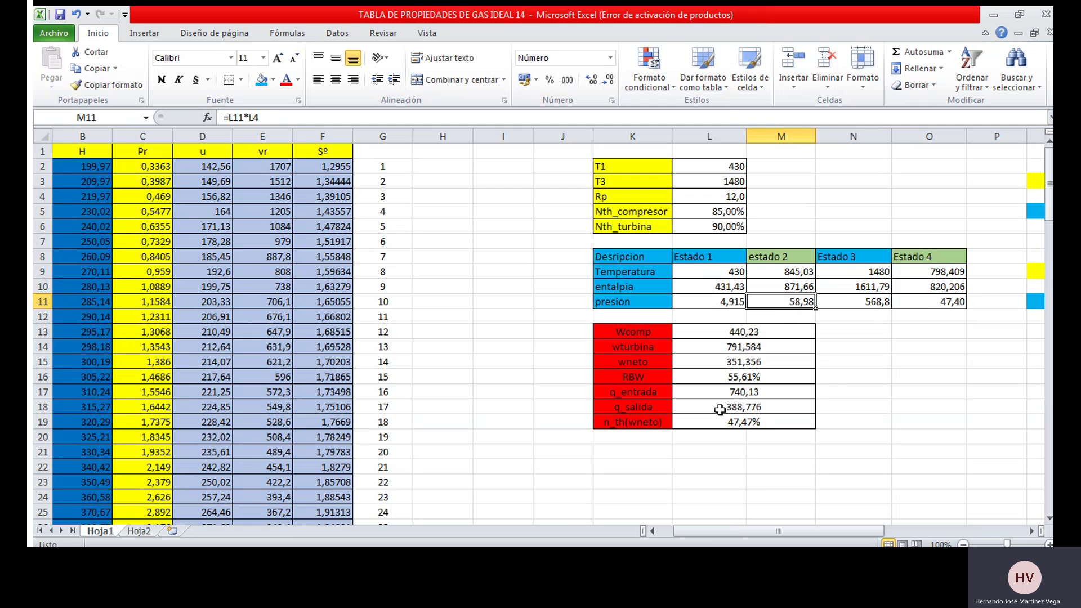
# - Examine the INTERPOLACION ESTADO 2 table and its minimum and maximum value labels
pyautogui.moveTo(701, 525); pyautogui.dragTo(780, 520)
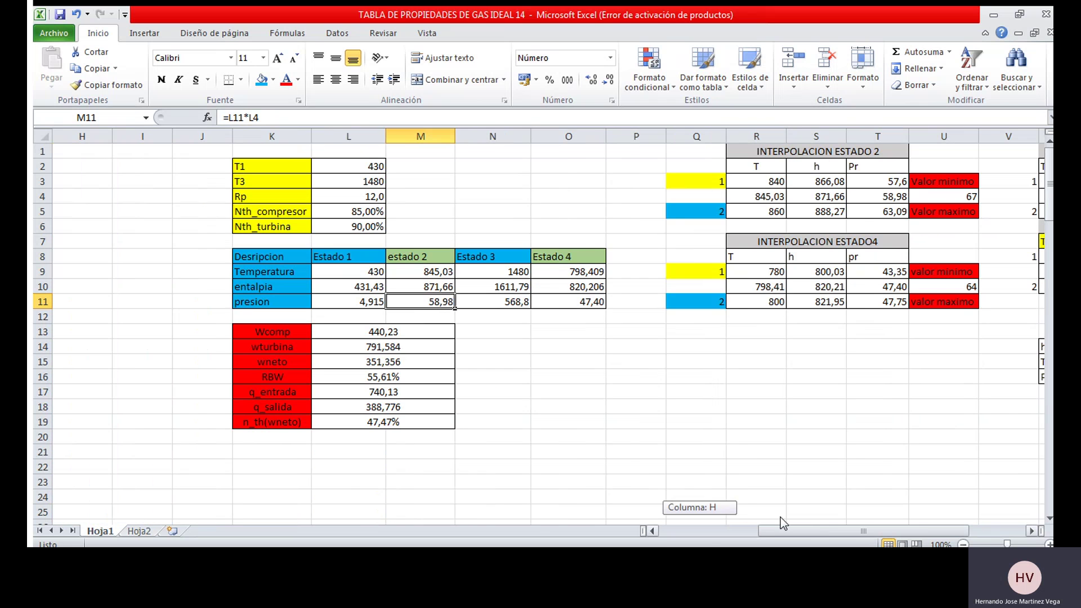
pyautogui.click(826, 150)
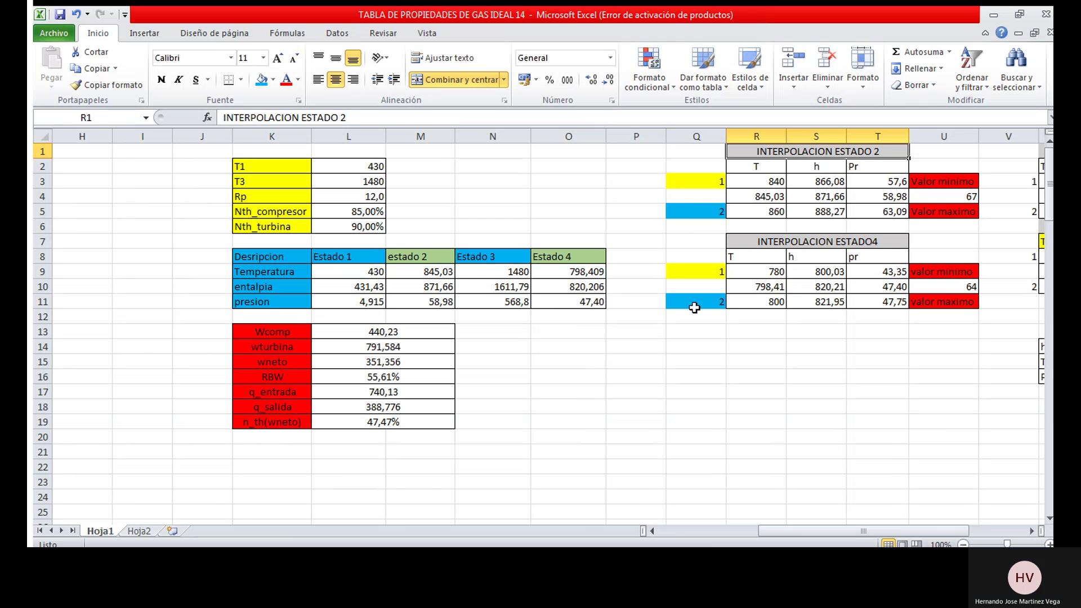
pyautogui.click(918, 184)
pyautogui.click(921, 205)
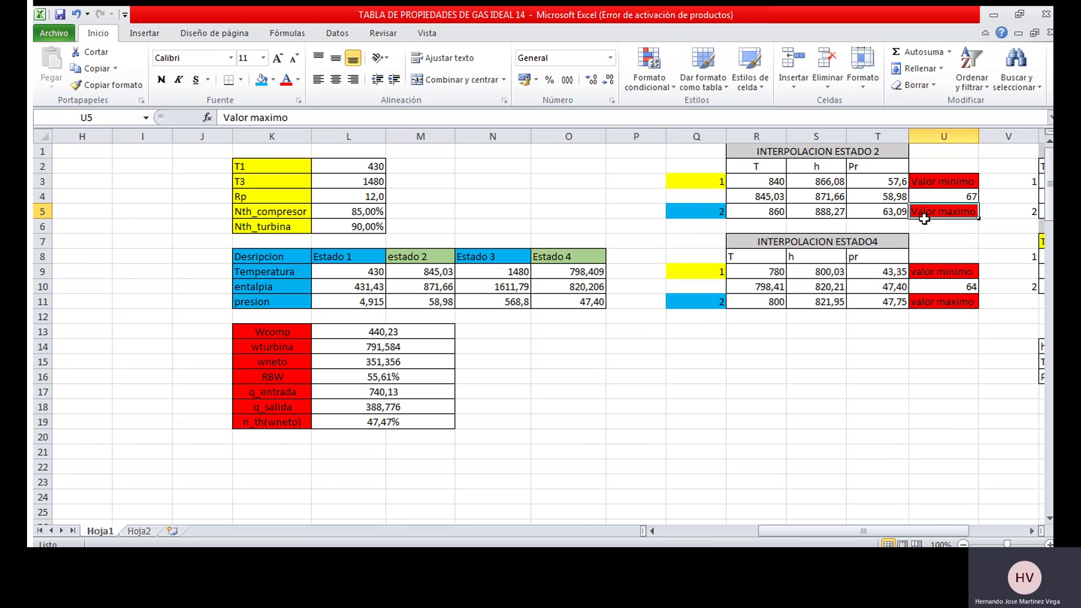
# - Inspect the Estado 2 enthalpy interpolation formula in S4, its upper bound in S5, and the linked Estado 2 results in M9 and M10
pyautogui.click(928, 175)
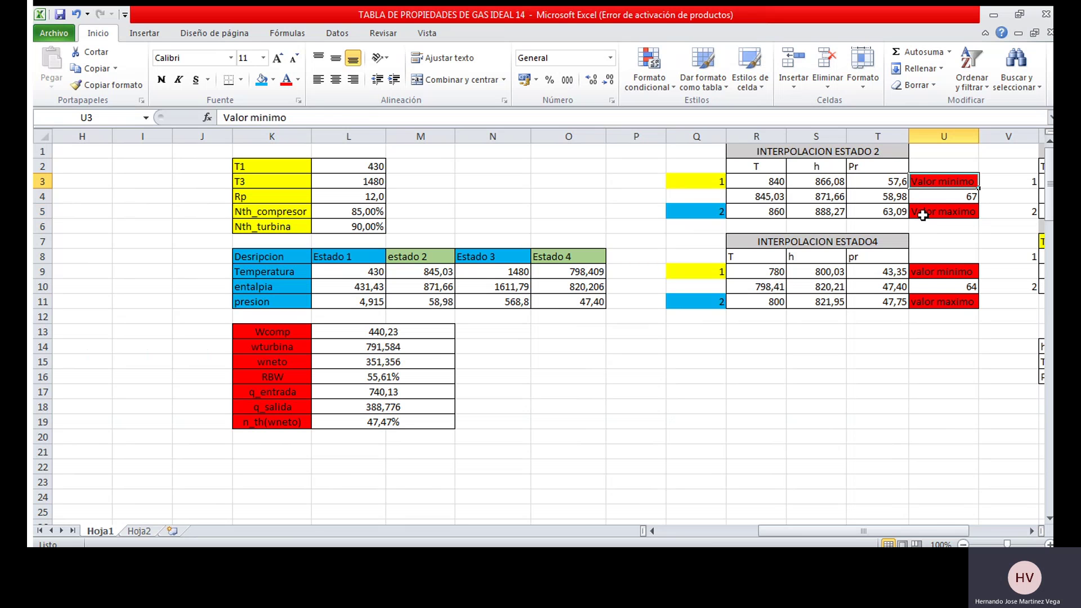
pyautogui.click(829, 192)
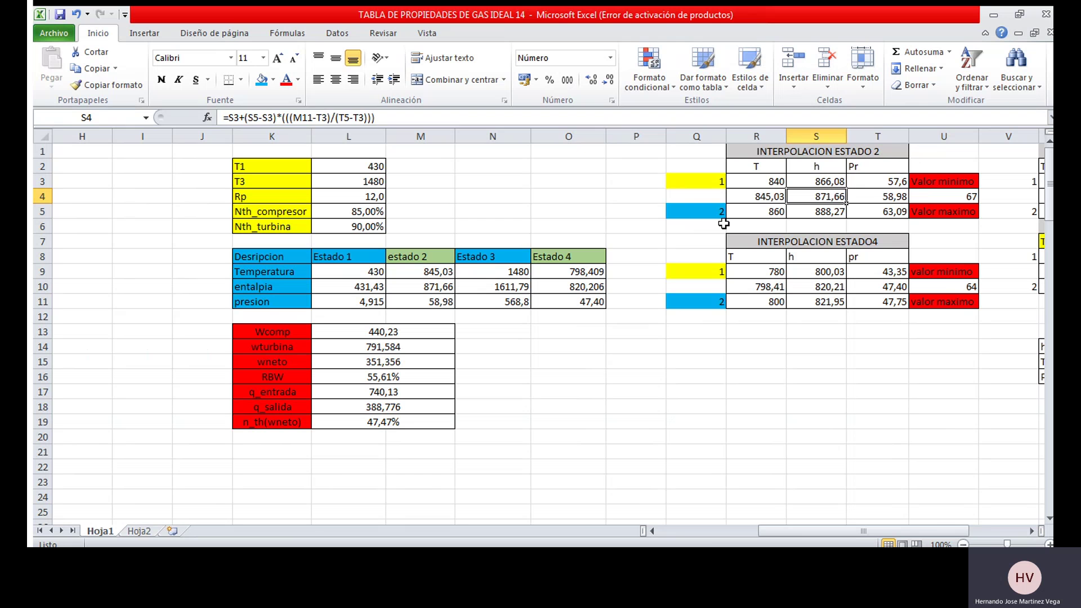
pyautogui.click(418, 283)
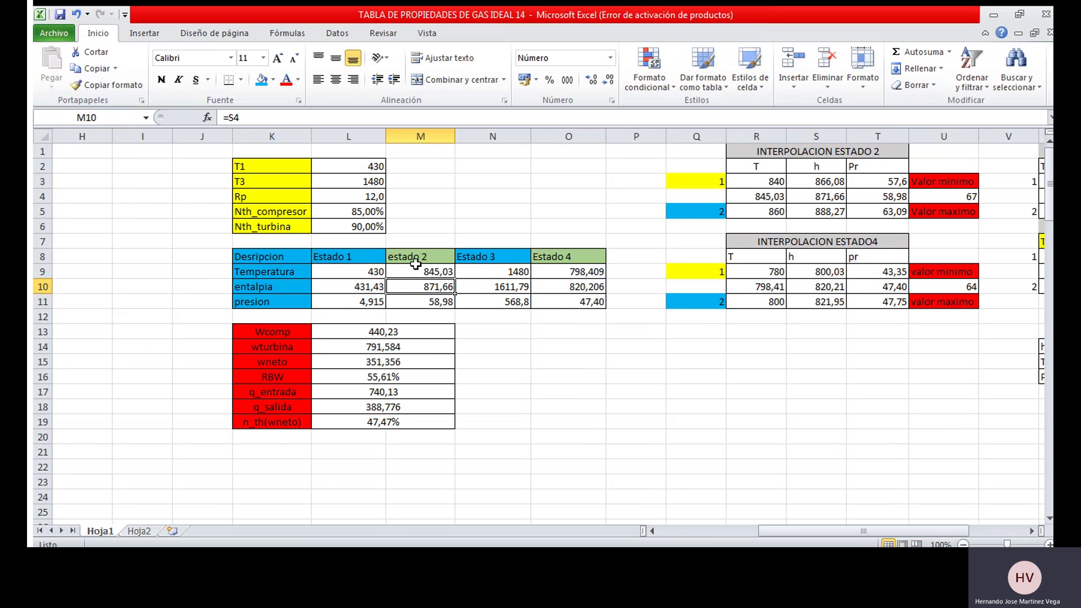
pyautogui.click(415, 267)
pyautogui.click(416, 284)
pyautogui.click(417, 270)
pyautogui.click(820, 208)
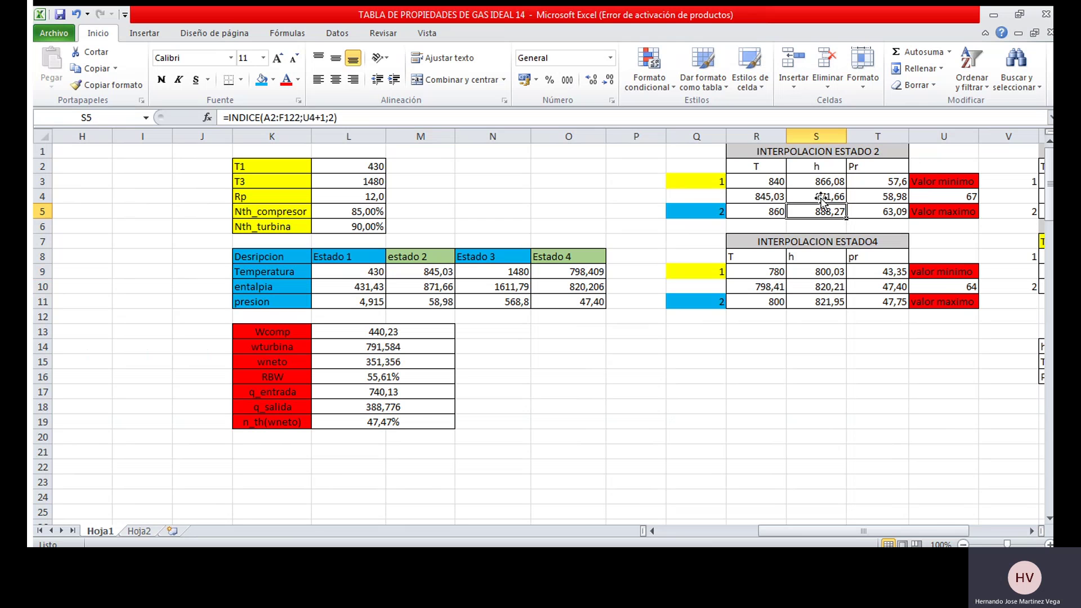
pyautogui.click(820, 196)
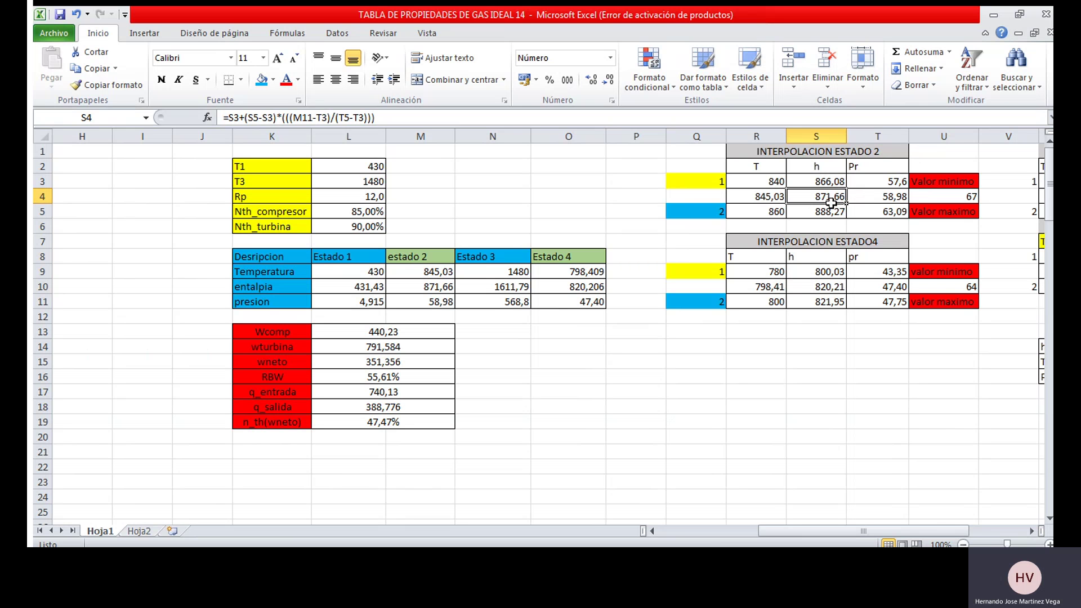
# - Examine the minimum and maximum labels of INTERPOLACION ESTADO 2 with the bounding and intermediate Pr values in T3, T5 and T4
pyautogui.click(917, 178)
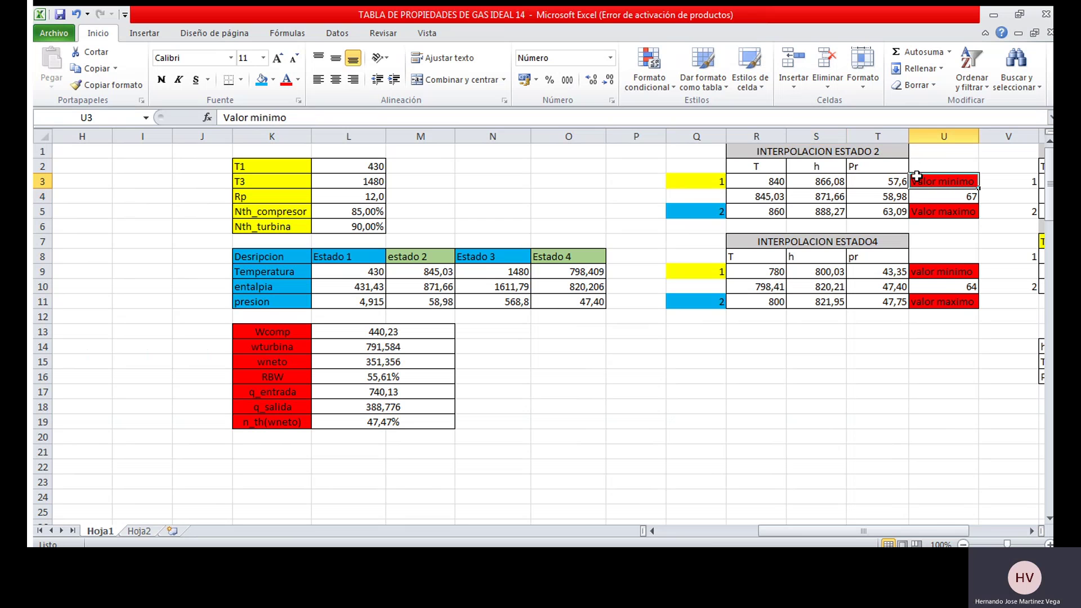
pyautogui.click(927, 211)
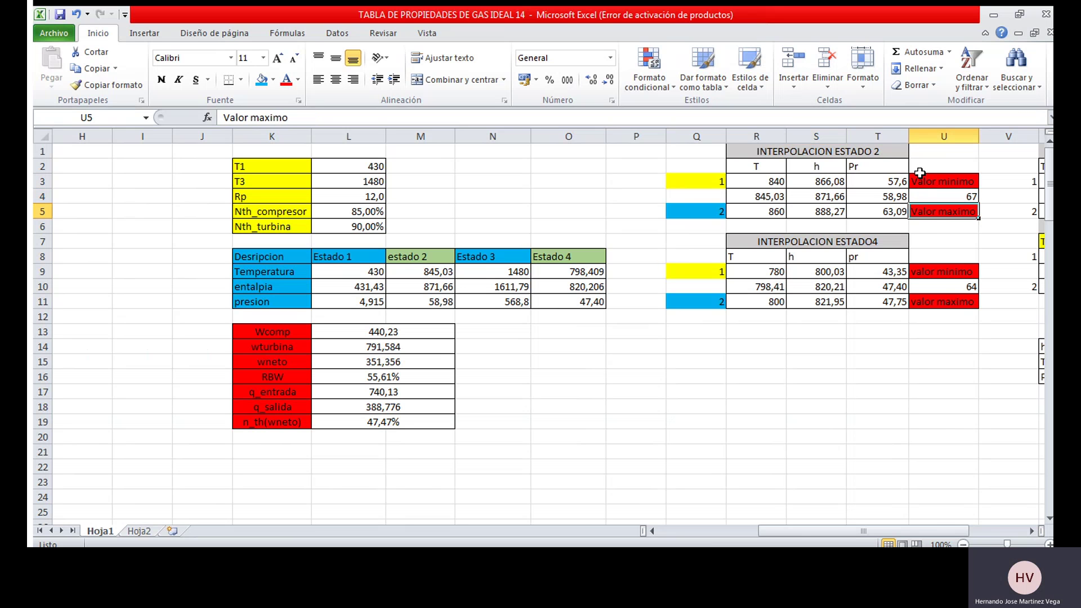
pyautogui.click(919, 174)
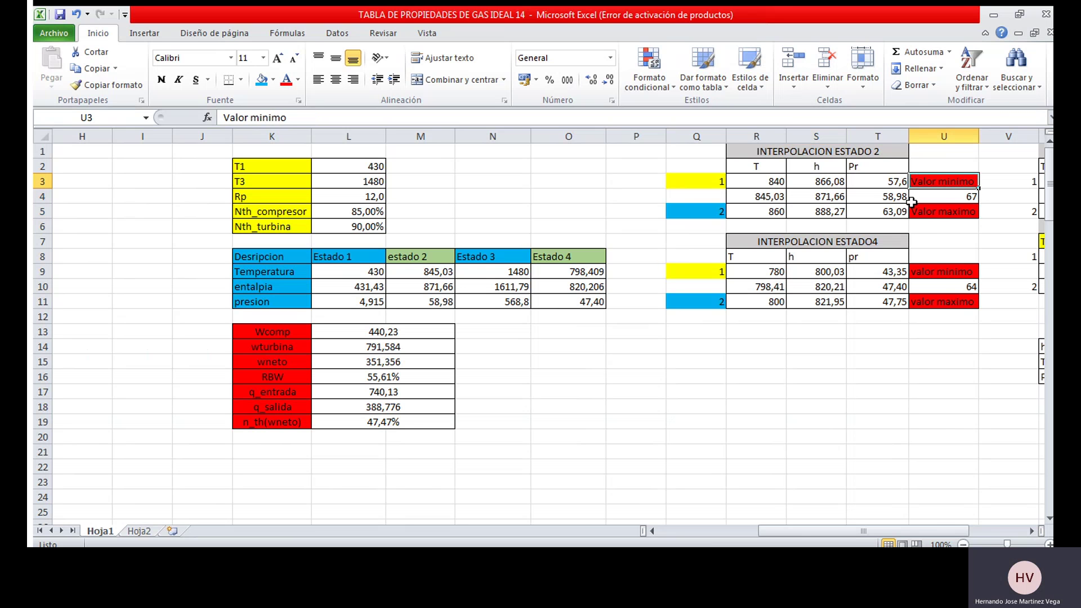
pyautogui.click(871, 180)
pyautogui.click(877, 211)
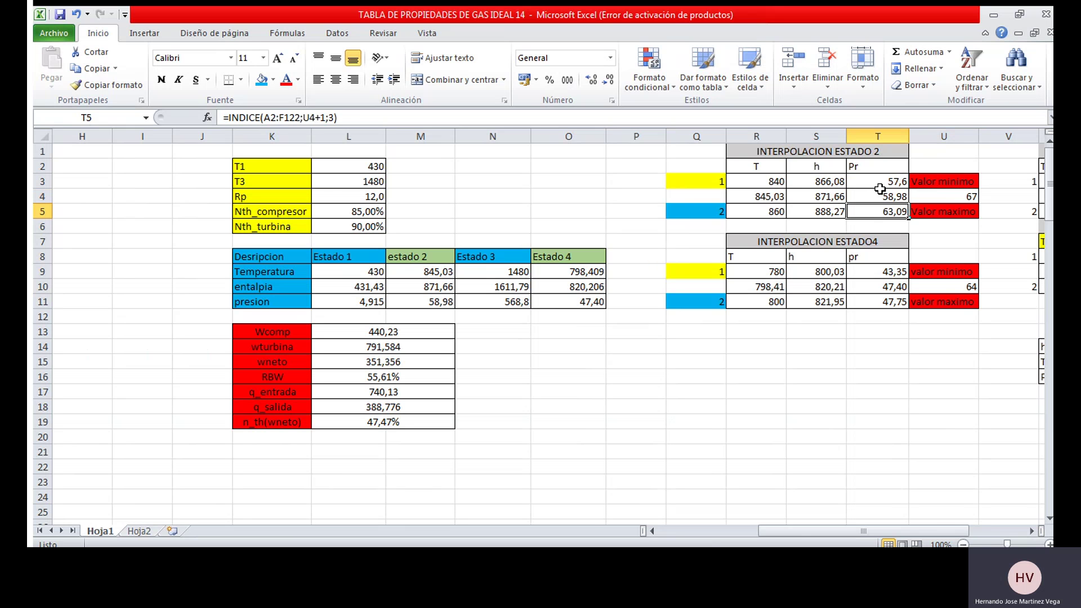
pyautogui.click(879, 193)
# - Review the COINCIDIR function arguments in U4 against the property table's Pr column, and accept them as they are
pyautogui.click(925, 194)
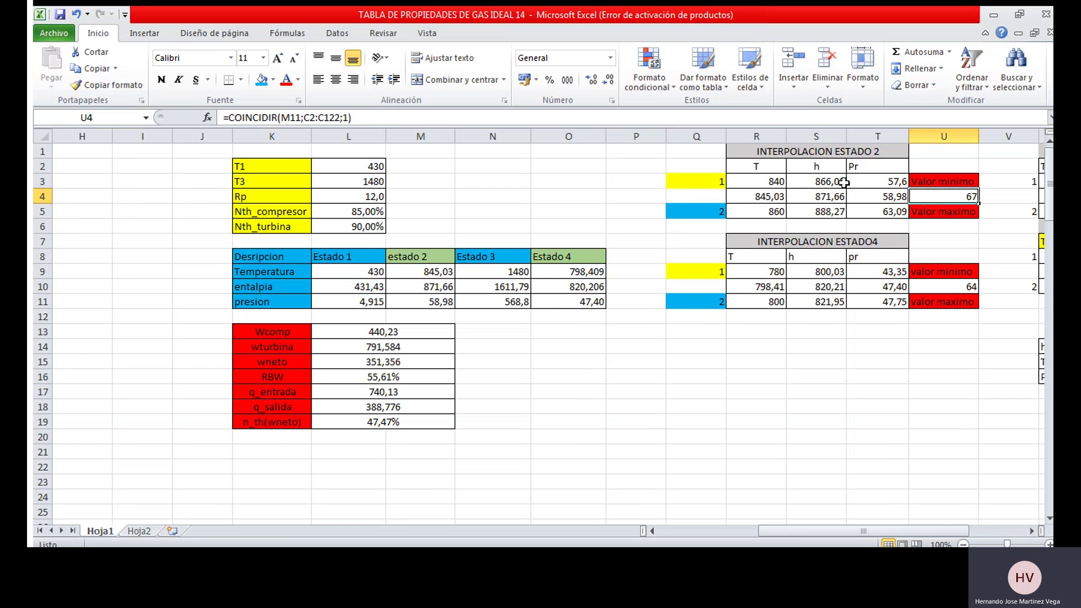
pyautogui.click(206, 117)
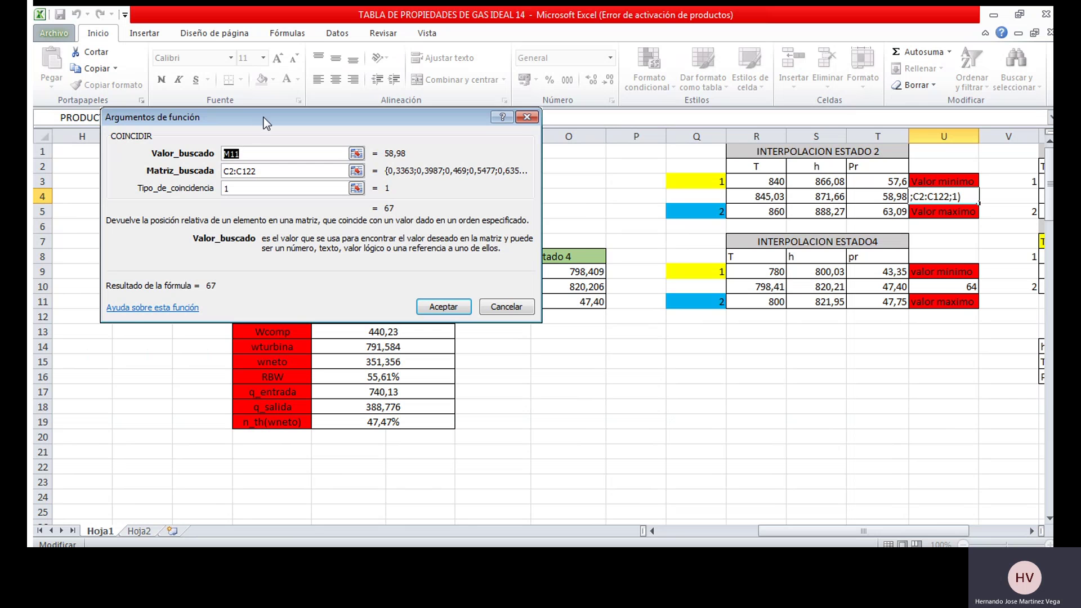
pyautogui.moveTo(265, 116); pyautogui.dragTo(209, 48)
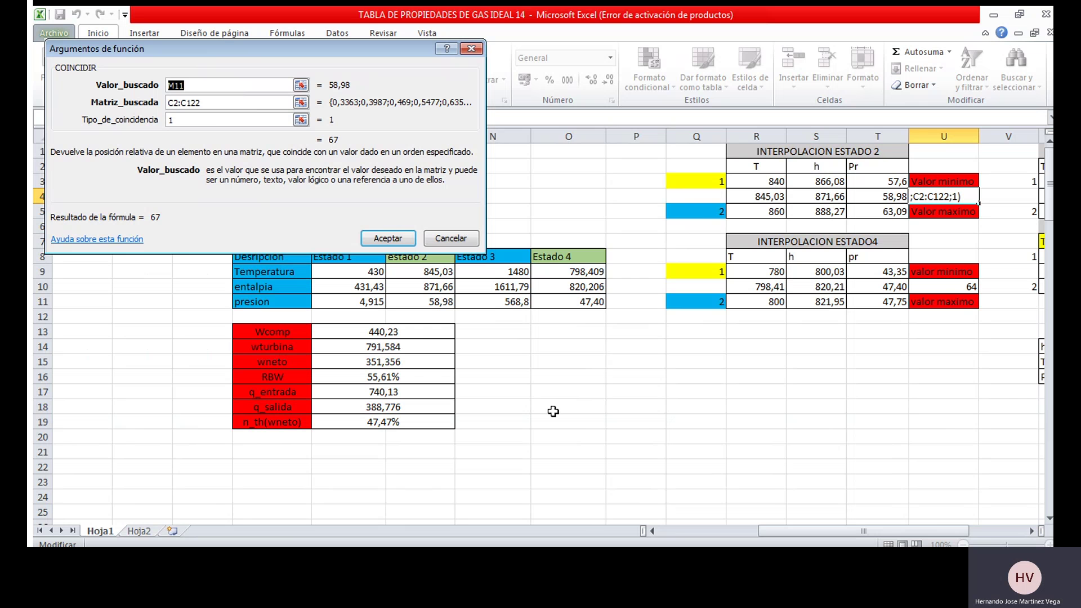
pyautogui.click(733, 529)
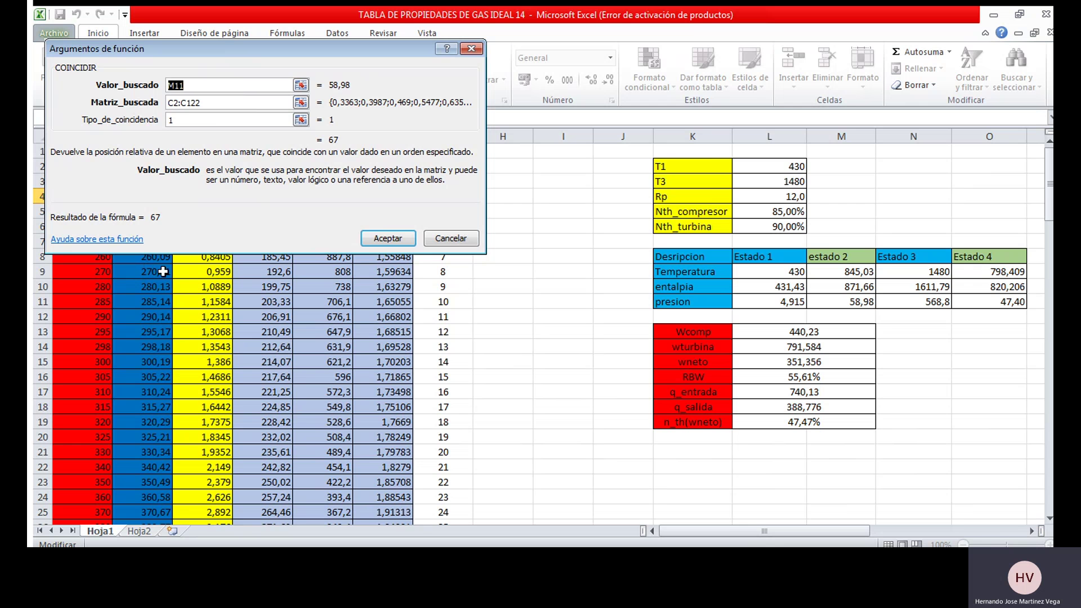
pyautogui.moveTo(229, 51); pyautogui.dragTo(454, 5)
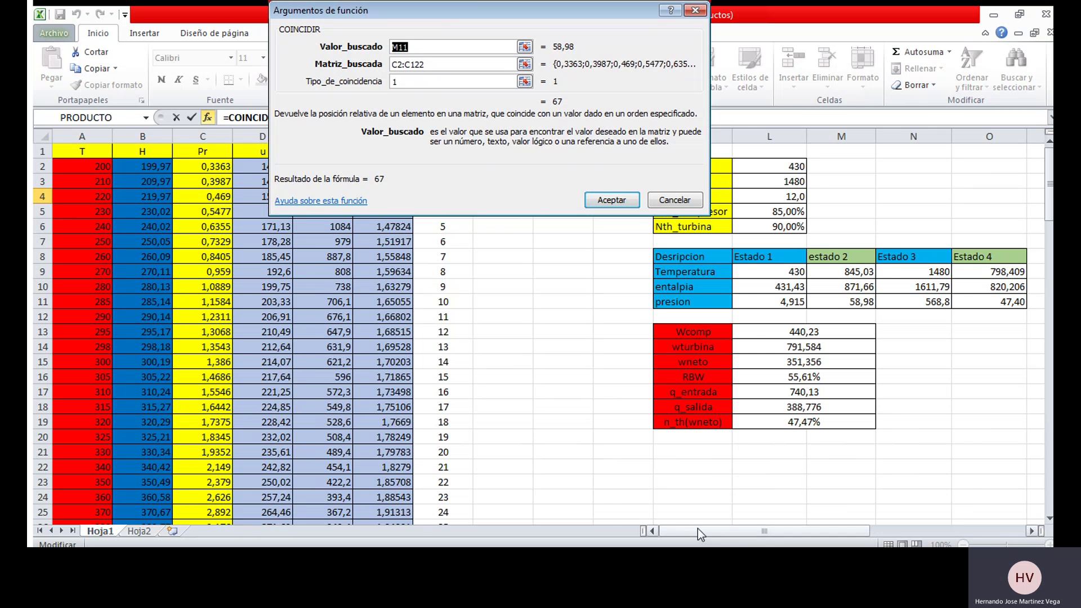
pyautogui.moveTo(698, 529); pyautogui.dragTo(796, 523)
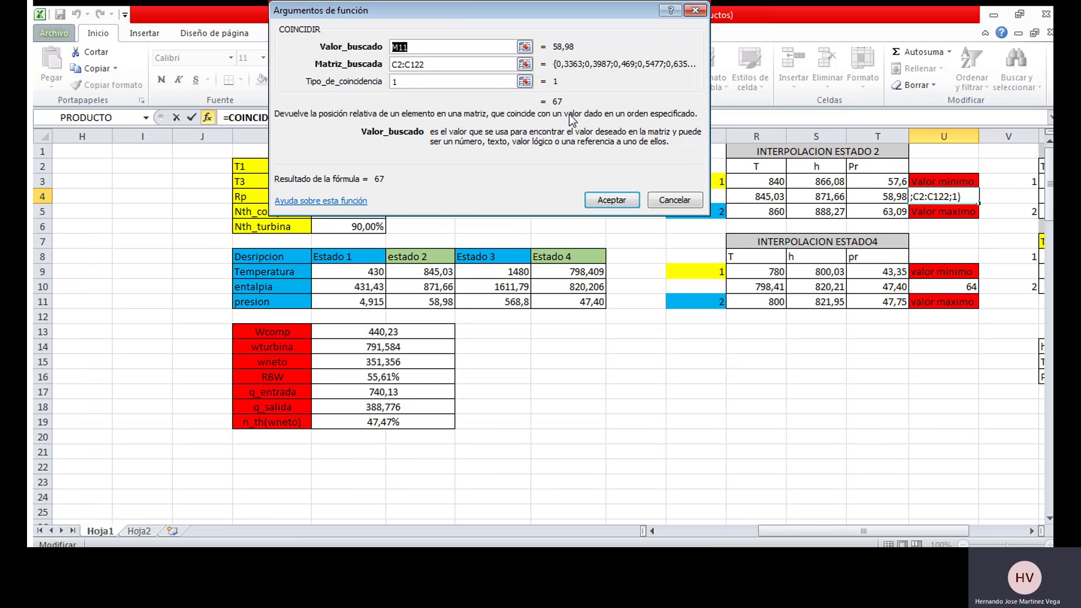
pyautogui.click(598, 198)
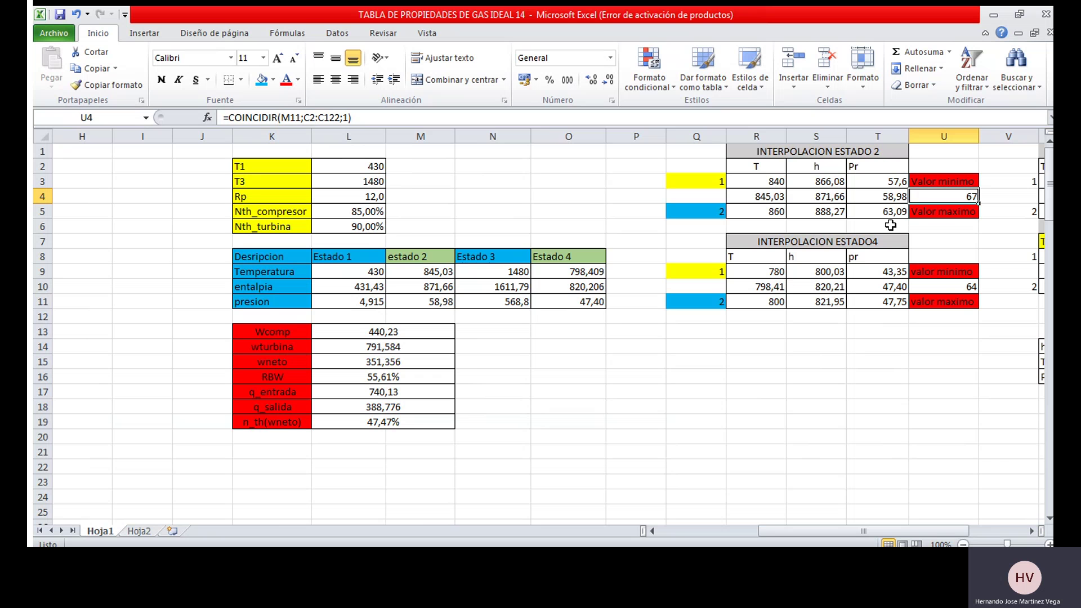
# - Check the Estado 2 Pr reference in T4 and find the property table row matching the position returned in U4
pyautogui.click(869, 191)
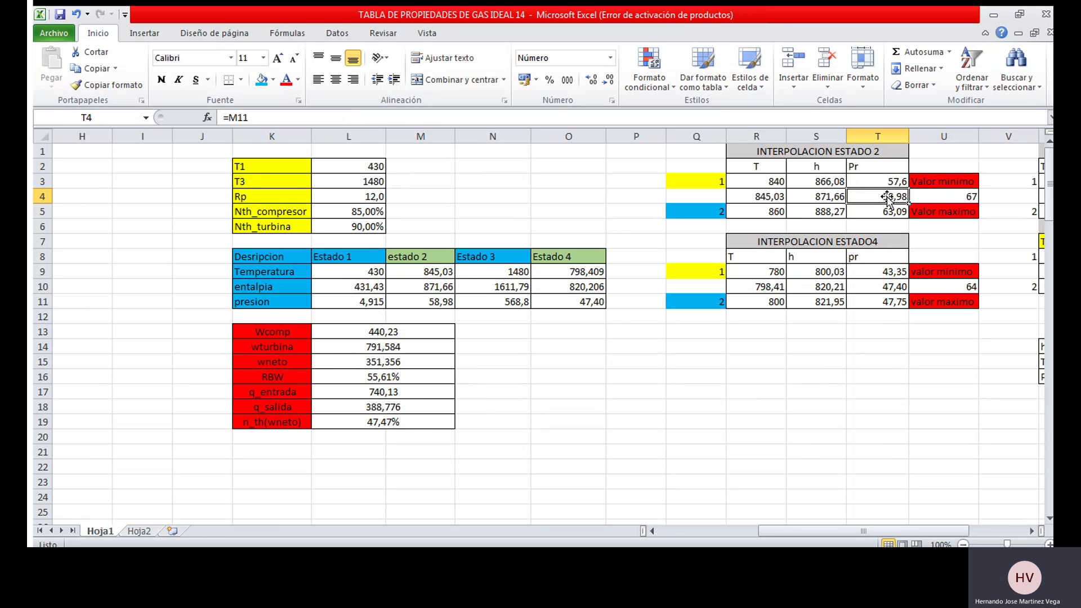
pyautogui.click(925, 193)
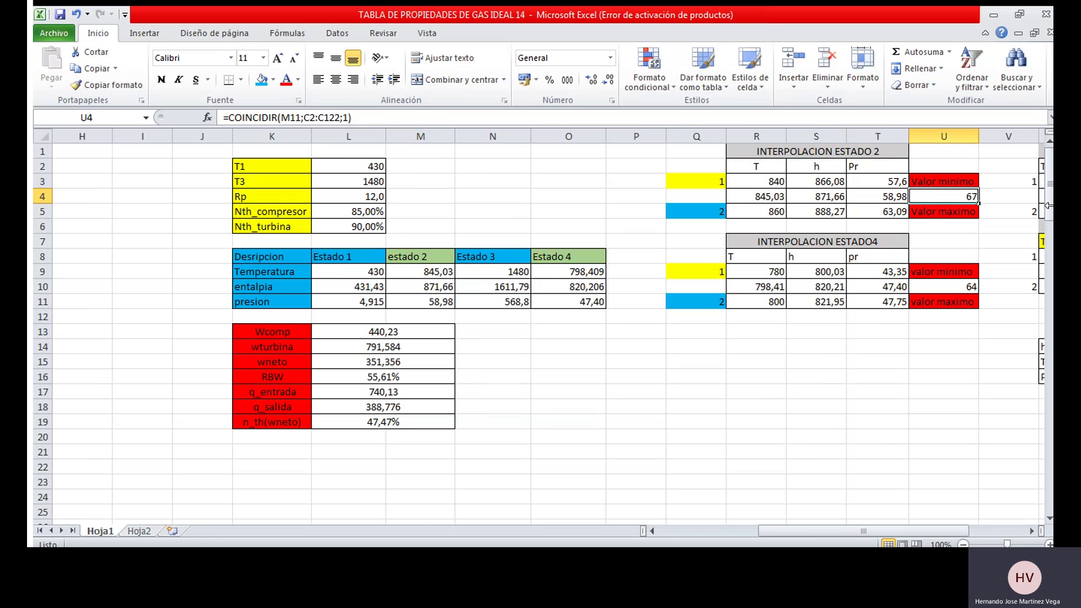
pyautogui.moveTo(1044, 202); pyautogui.dragTo(1048, 311)
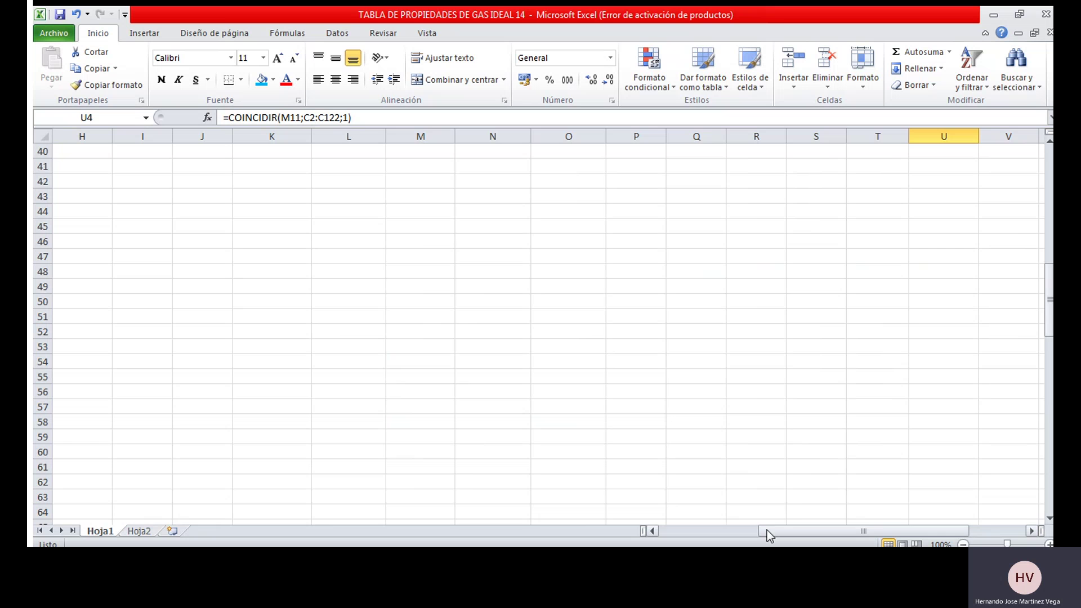
pyautogui.moveTo(767, 529); pyautogui.dragTo(701, 532)
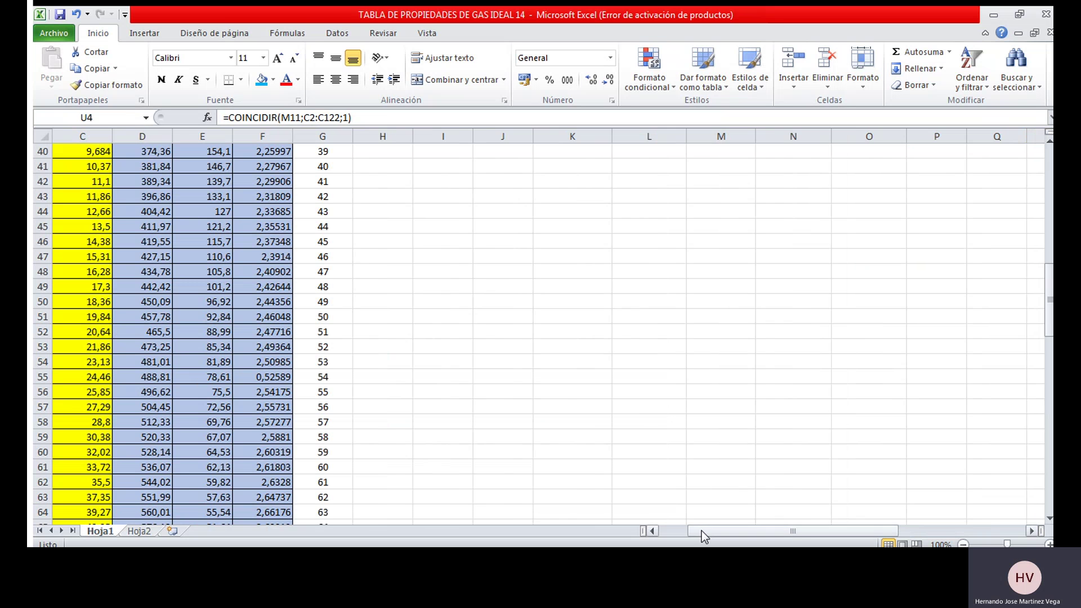
pyautogui.moveTo(1044, 316); pyautogui.dragTo(1046, 337)
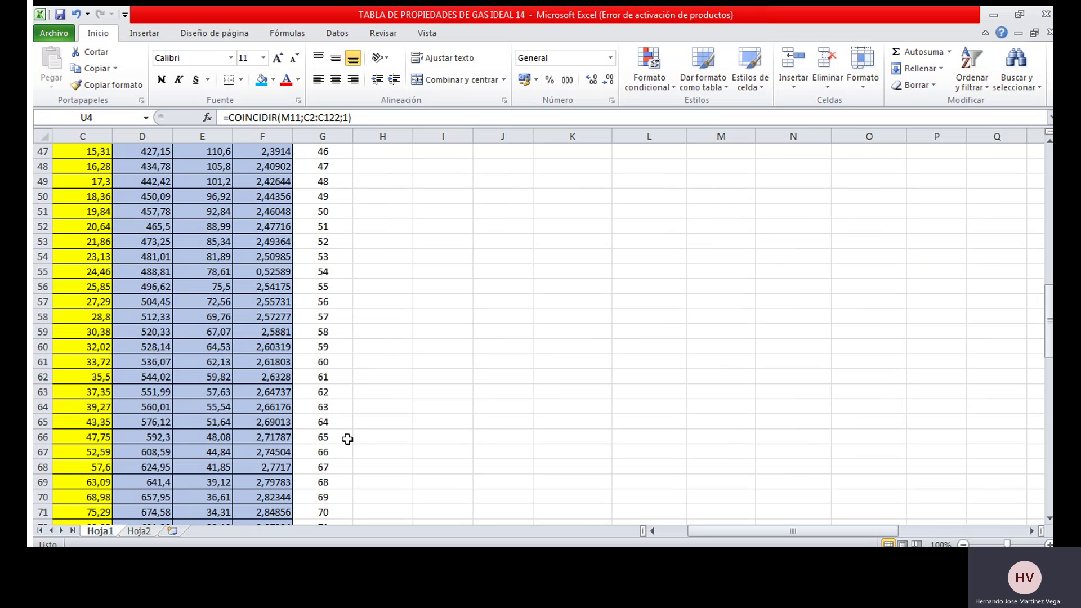
pyautogui.click(154, 464)
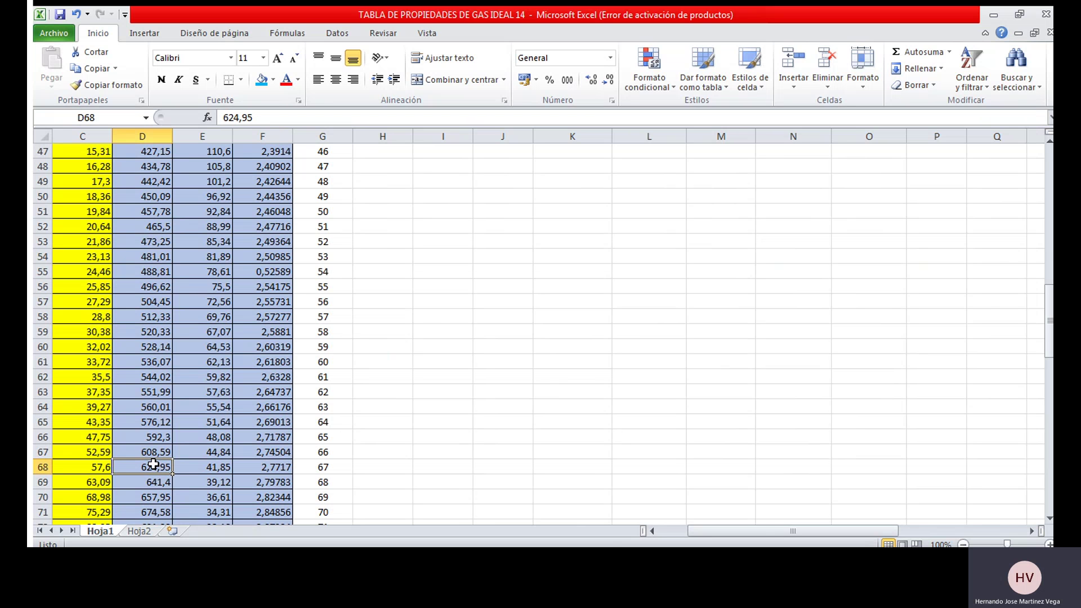
pyautogui.click(651, 530)
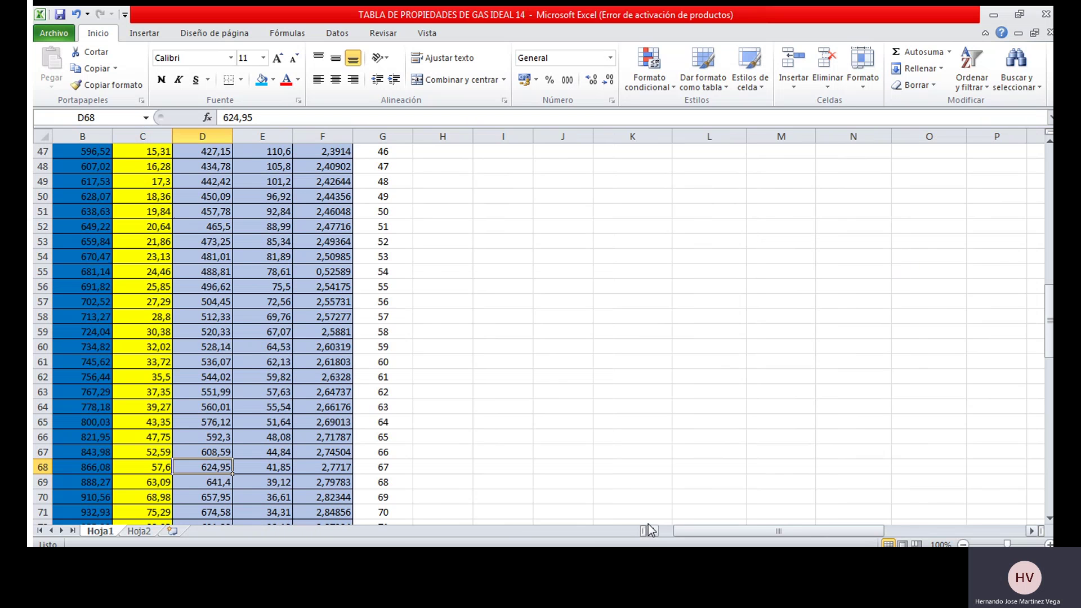
pyautogui.click(650, 530)
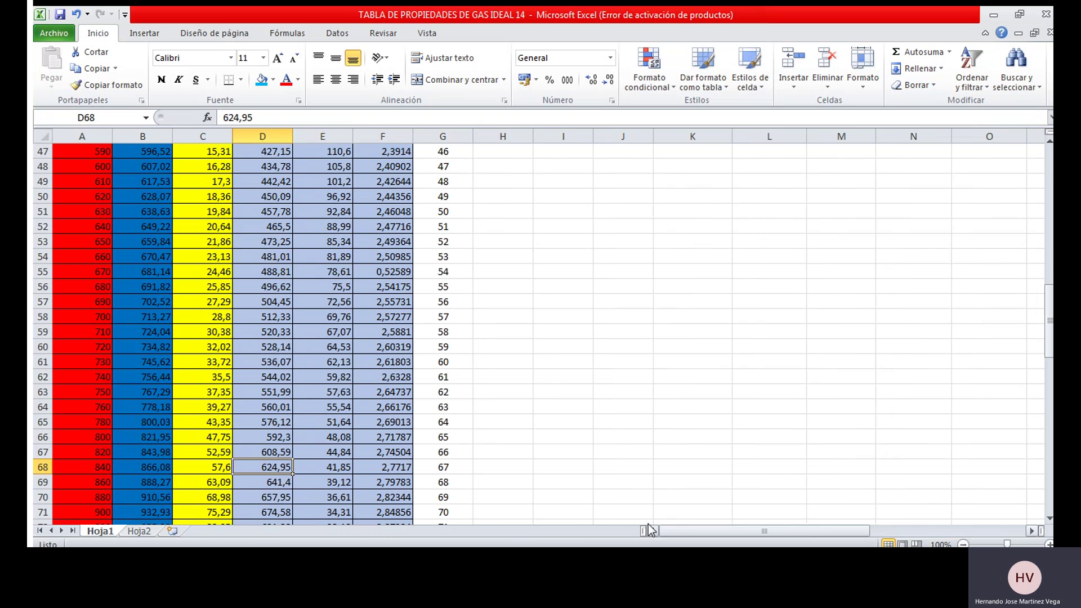
# - Examine the T, H and Pr values in row 68 of the property table as the lower interpolation bound
pyautogui.click(97, 459)
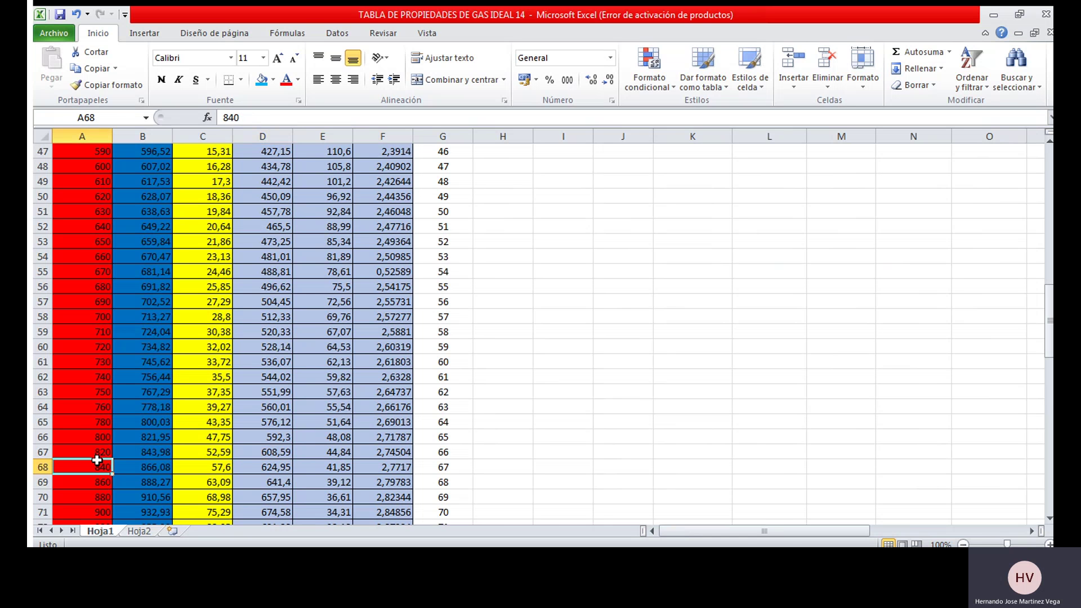
pyautogui.moveTo(116, 459); pyautogui.dragTo(184, 456)
pyautogui.click(184, 460)
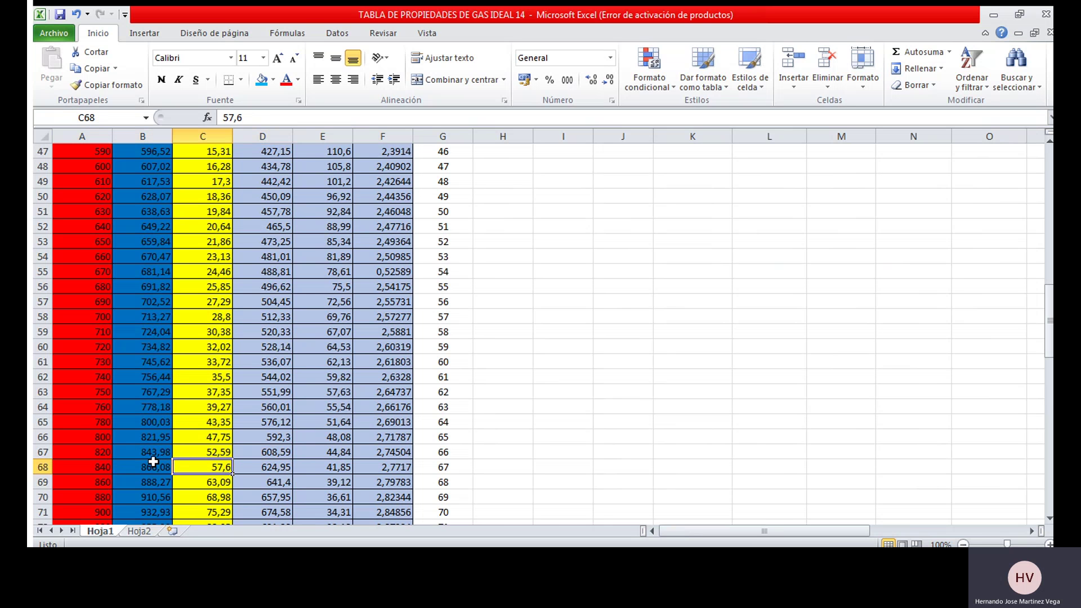
pyautogui.click(152, 462)
pyautogui.click(96, 460)
pyautogui.click(143, 462)
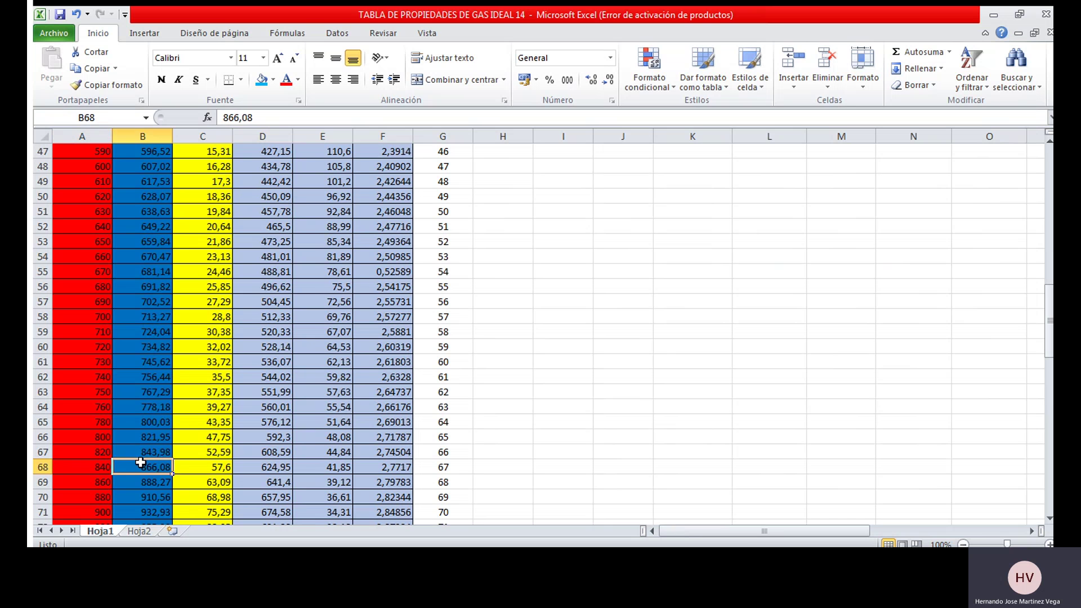
pyautogui.click(176, 462)
# - Compare the T, H and Pr values in row 69 with those in row 68, and select both bounding rows as A68:C69
pyautogui.click(184, 481)
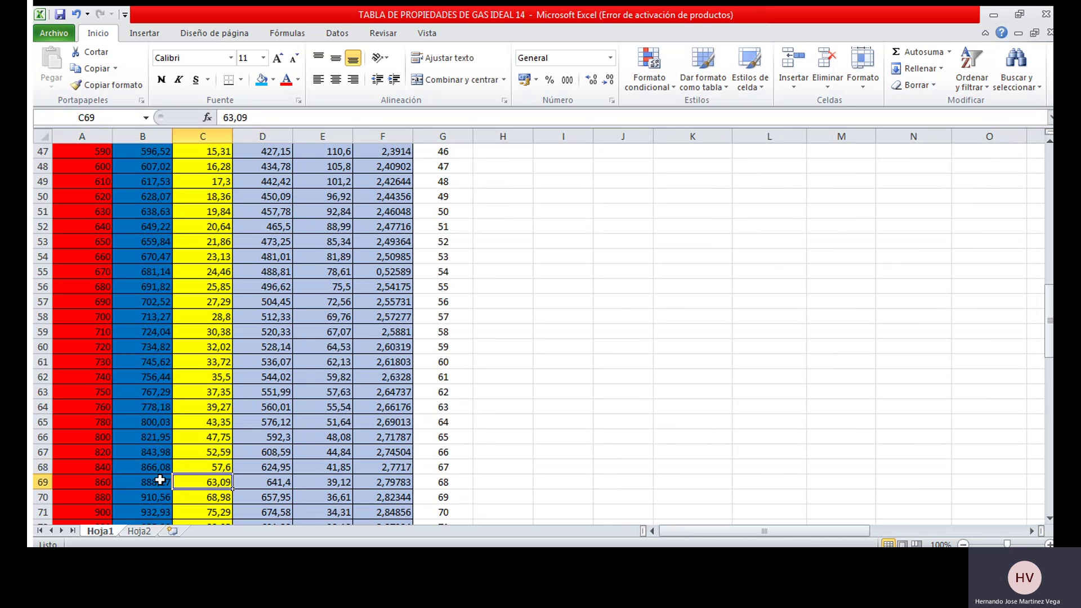
pyautogui.click(152, 483)
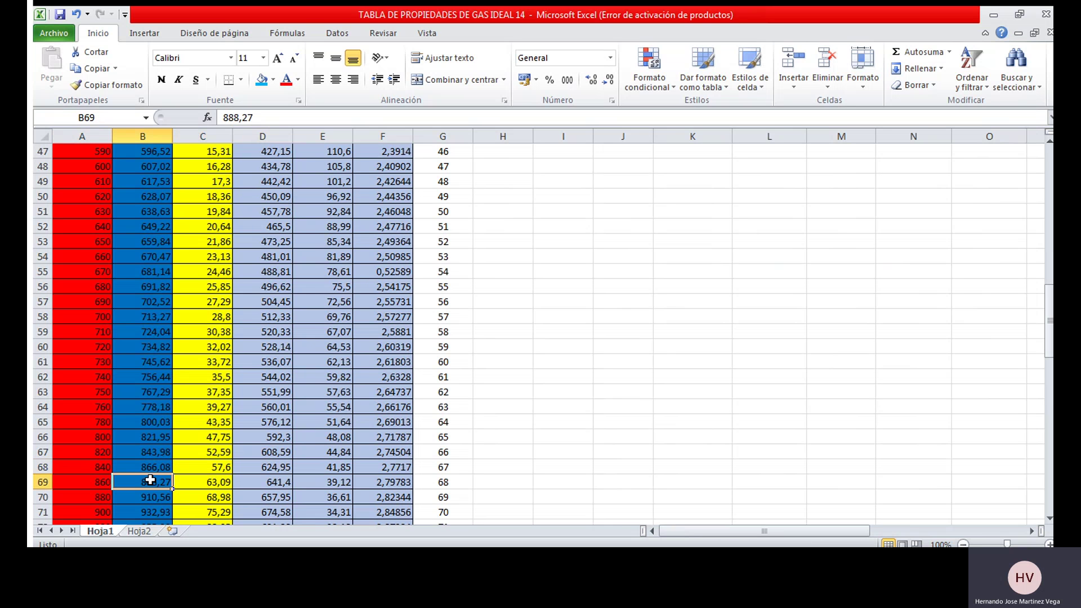
pyautogui.click(81, 482)
pyautogui.click(128, 477)
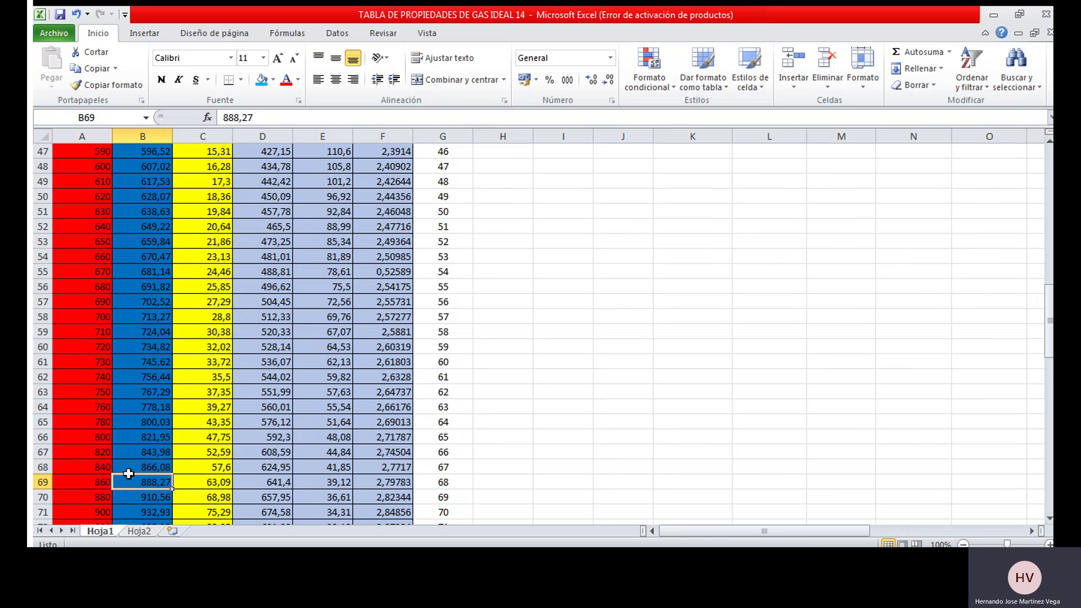
pyautogui.click(179, 480)
pyautogui.click(189, 462)
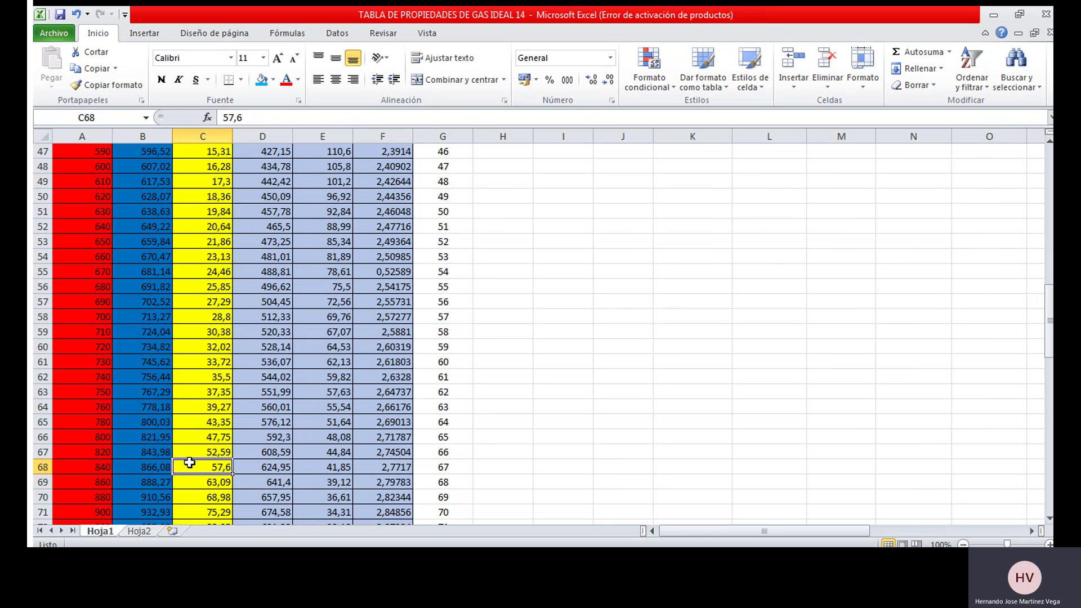
pyautogui.click(149, 460)
pyautogui.moveTo(90, 461); pyautogui.dragTo(180, 479)
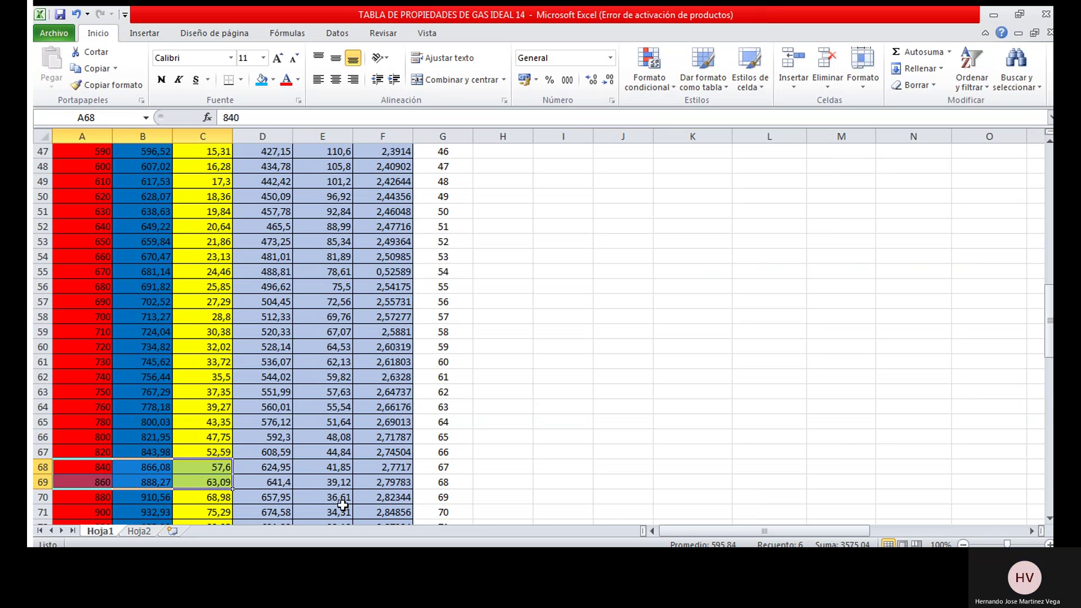
# - Inspect the INDICE formulas for the minimum Pr in T3 and the minimum enthalpy in S3 of INTERPOLACION ESTADO 2
pyautogui.moveTo(678, 527); pyautogui.dragTo(827, 524)
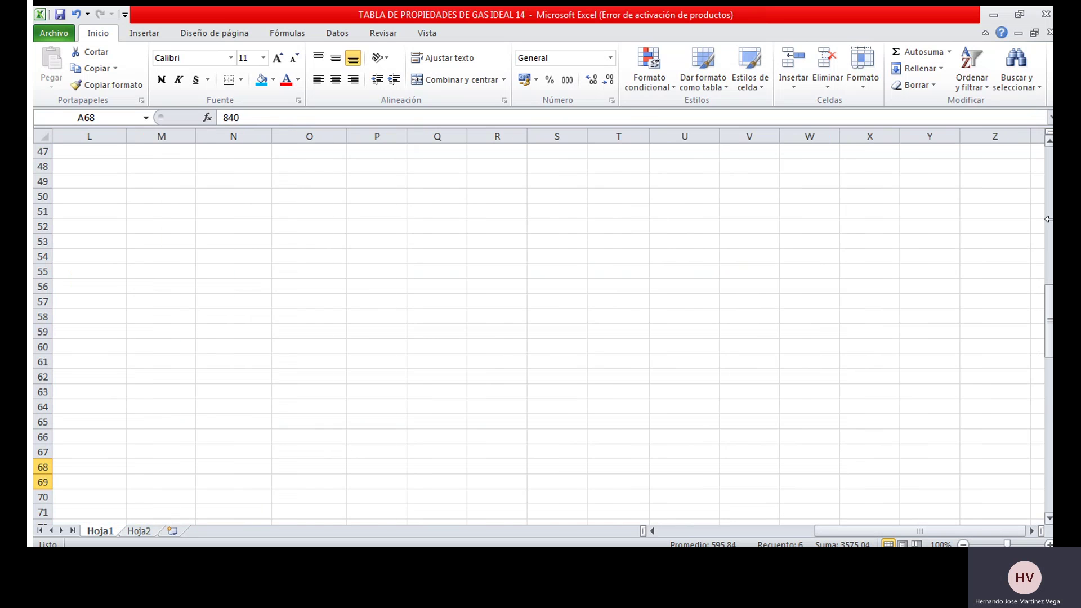
pyautogui.moveTo(1048, 290); pyautogui.dragTo(1048, 149)
pyautogui.click(589, 181)
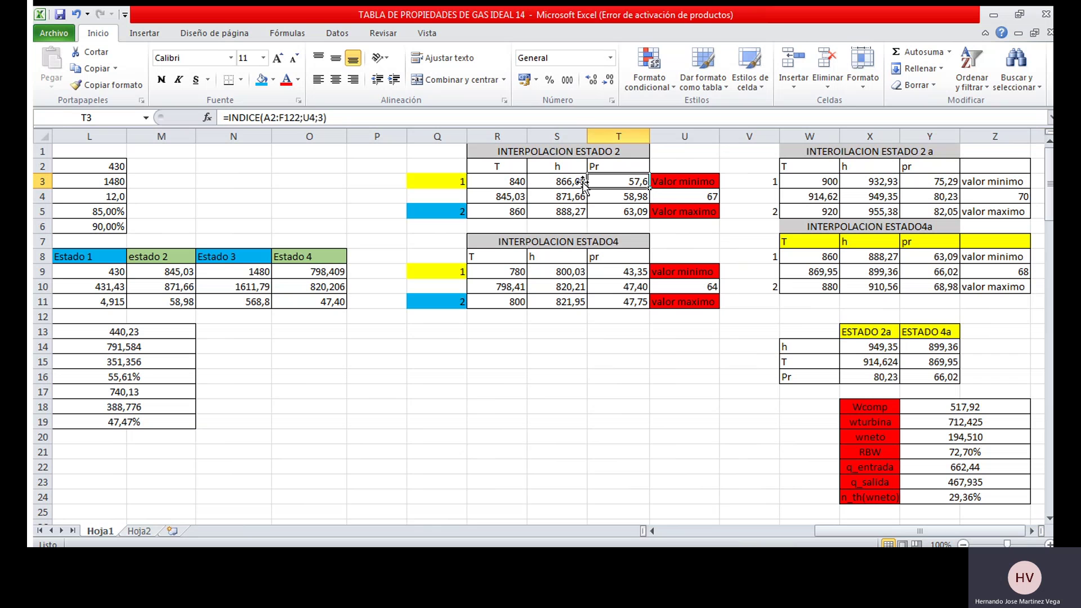
pyautogui.click(556, 175)
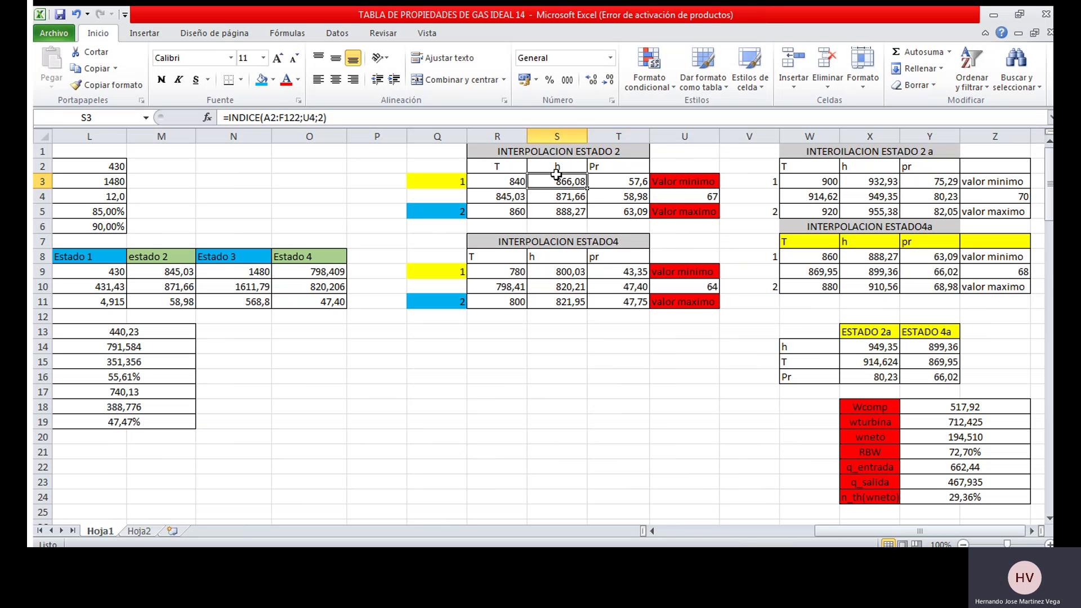
# - Inspect the INDICE function arguments of the minimum Pr in T3 alongside the property table, and cancel without changing the formula
pyautogui.click(600, 176)
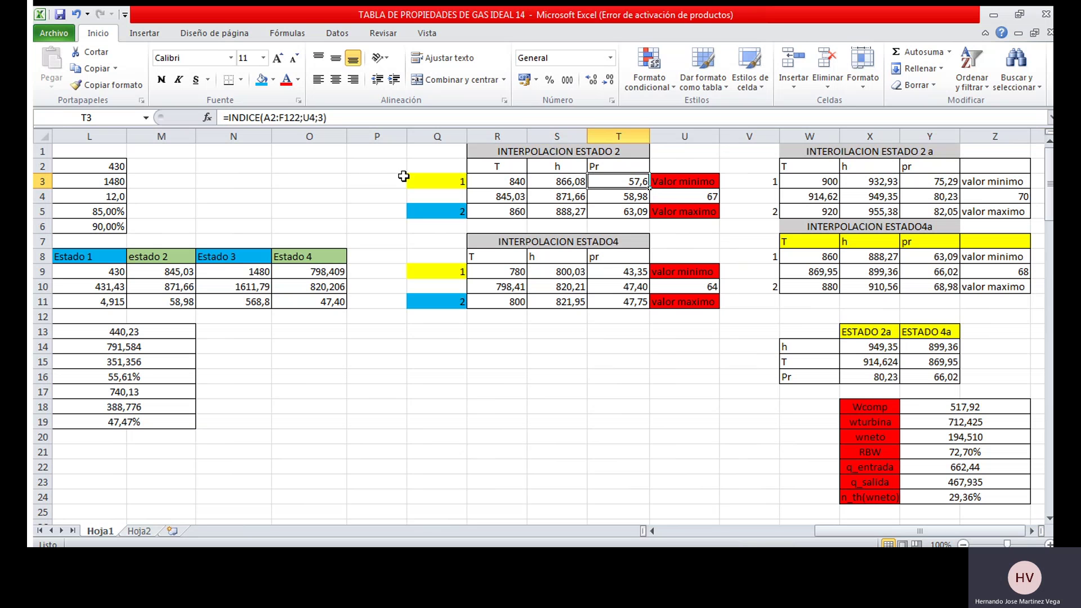
pyautogui.click(206, 116)
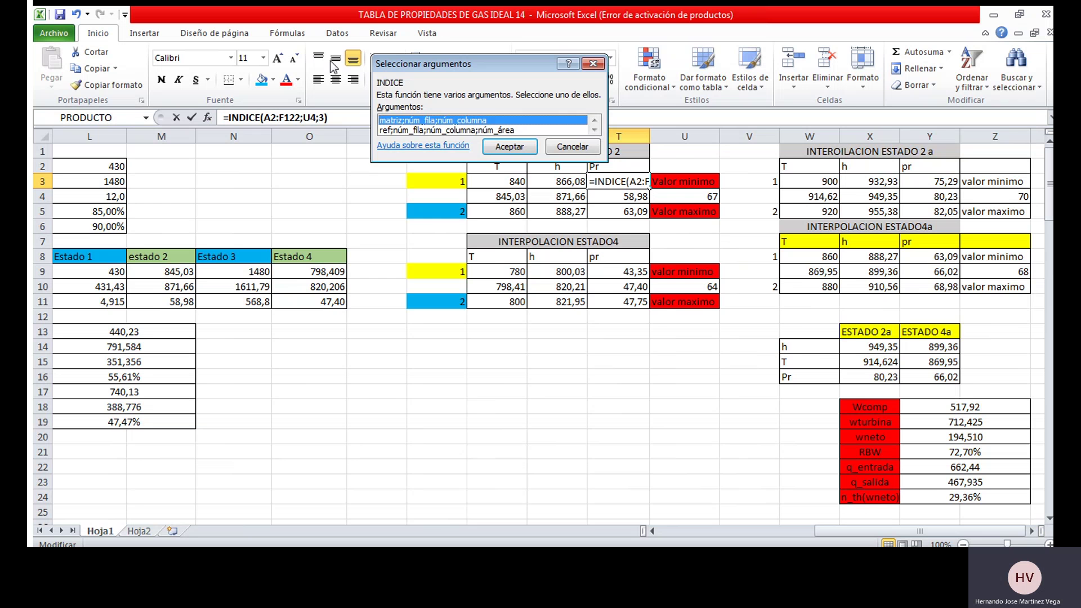
pyautogui.doubleClick(385, 120)
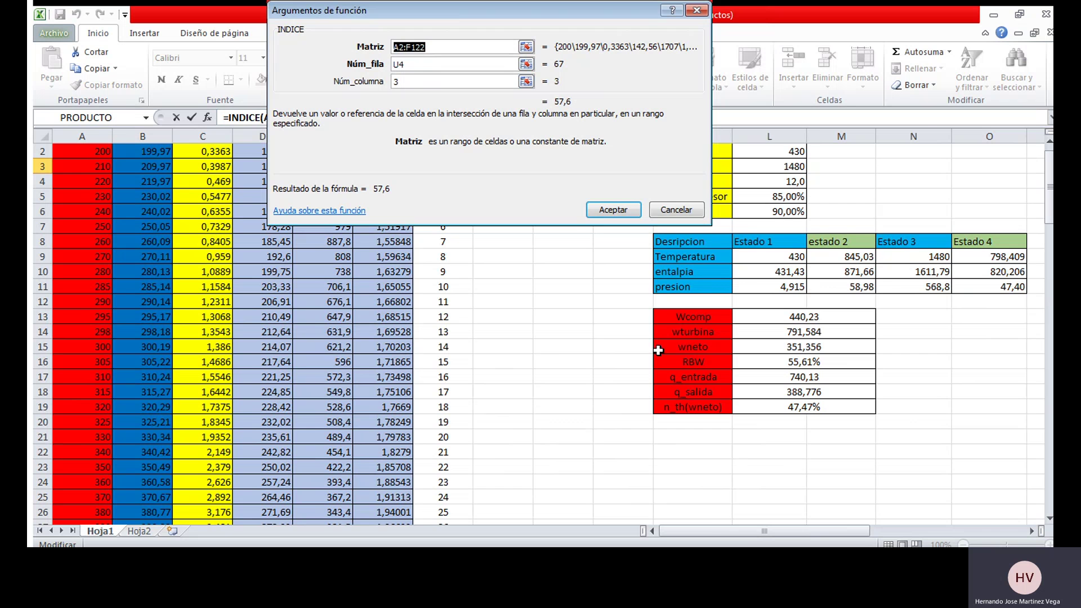
pyautogui.moveTo(712, 527); pyautogui.dragTo(801, 531)
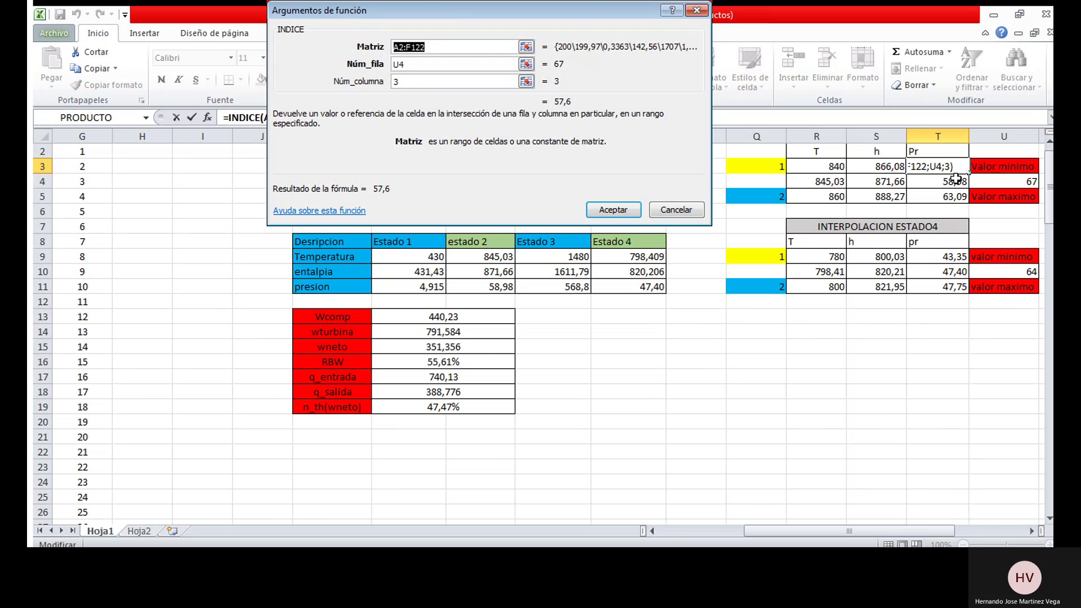
pyautogui.click(928, 177)
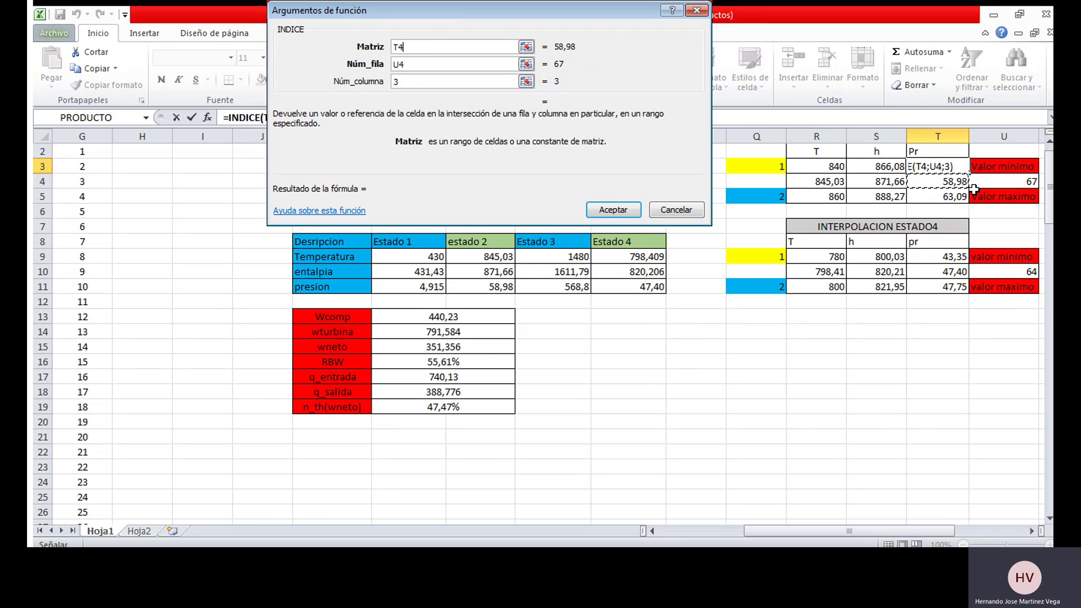
pyautogui.press('Escape')
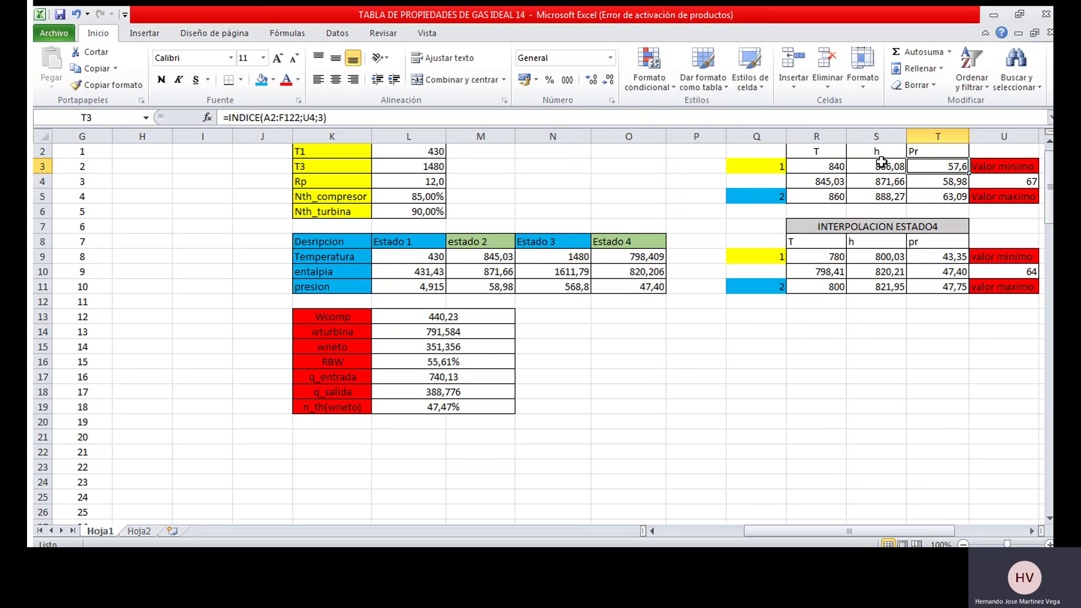
# - Compare the column arguments of the INDICE formulas for the minimum T, h and Pr in R3, S3 and T3
pyautogui.click(881, 162)
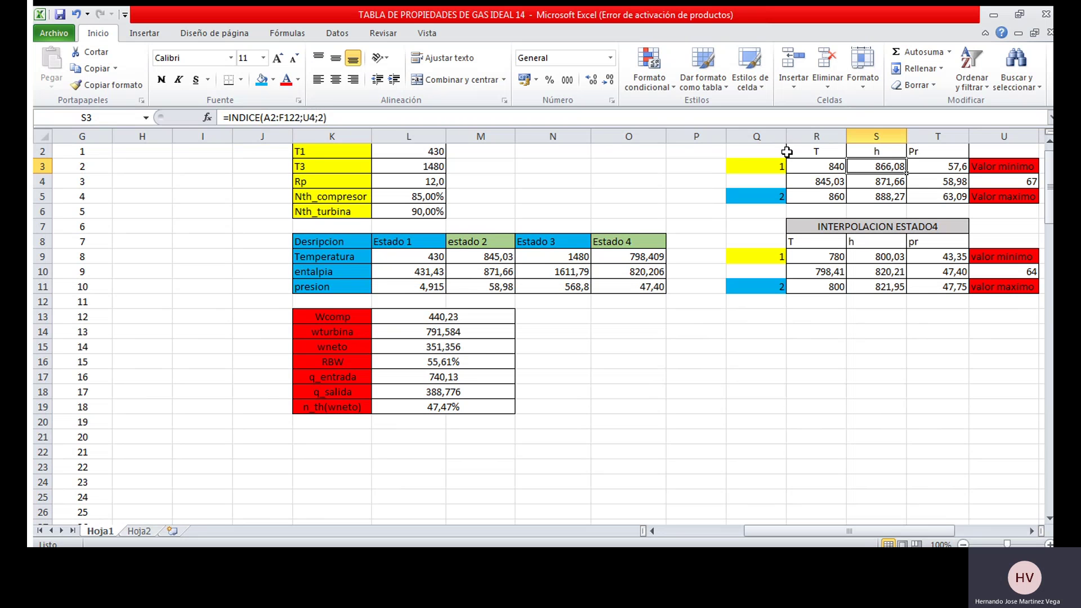
pyautogui.click(822, 165)
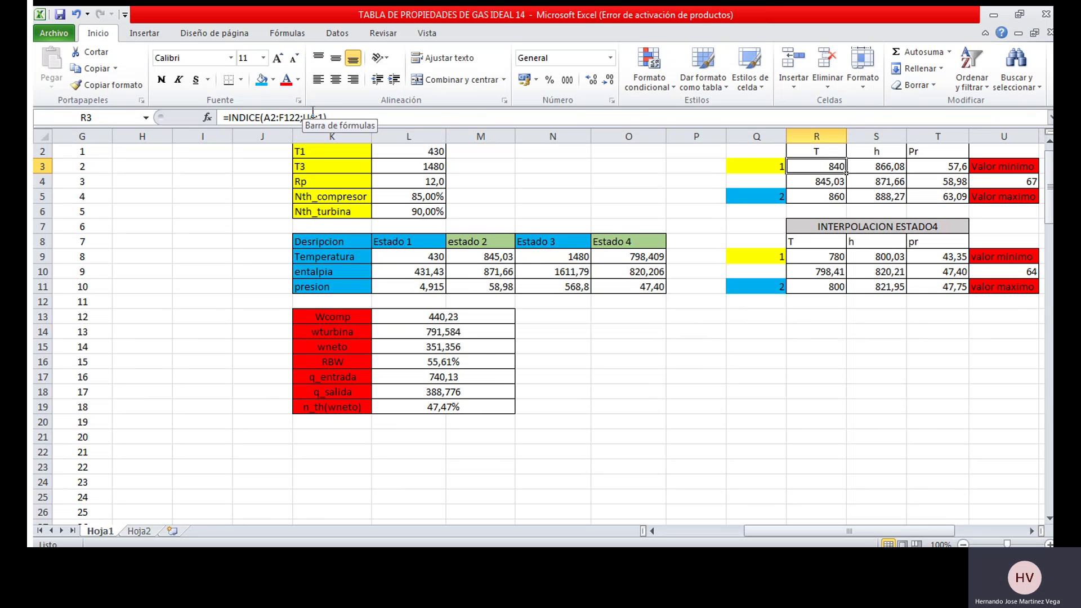
pyautogui.click(876, 158)
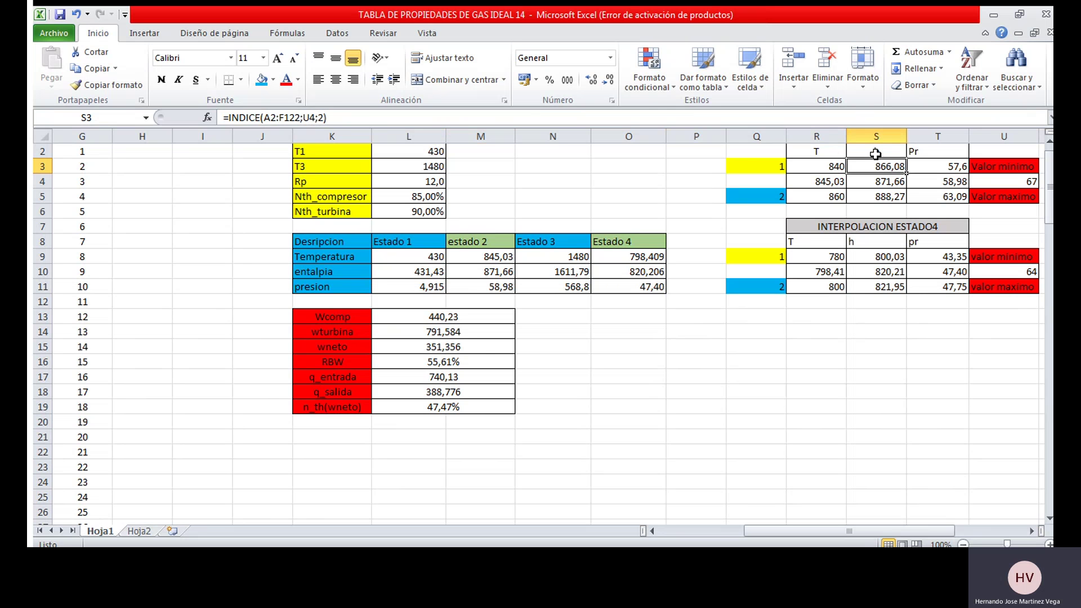
pyautogui.click(914, 160)
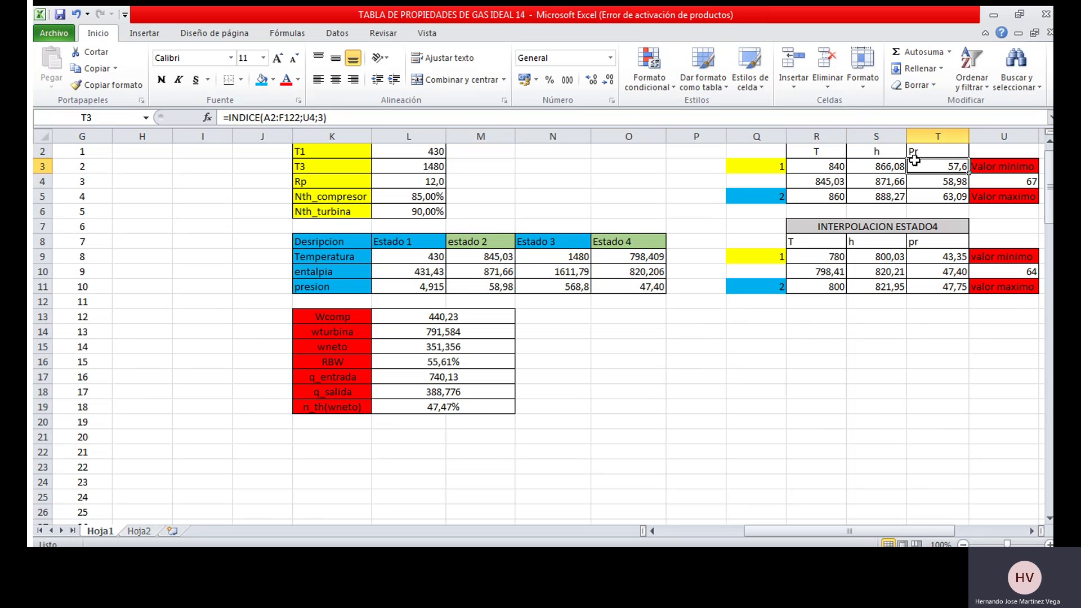
# - Inspect the INDICE formulas for the maximum T, h and Pr in R5, S5 and T5 of the Estado 2 interpolation
pyautogui.click(825, 198)
pyautogui.click(870, 196)
pyautogui.click(934, 196)
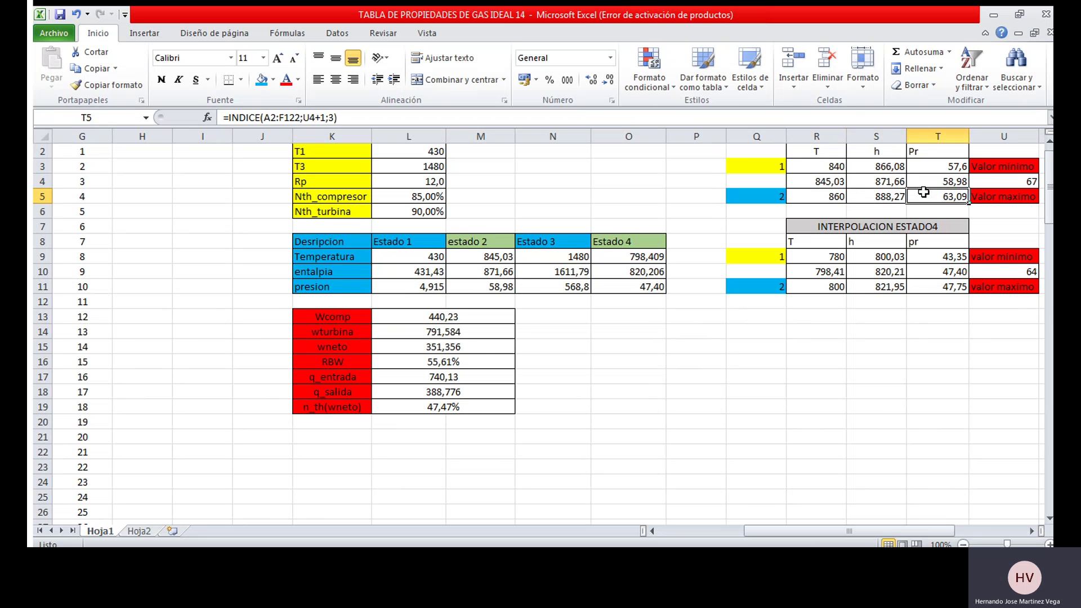
pyautogui.click(865, 194)
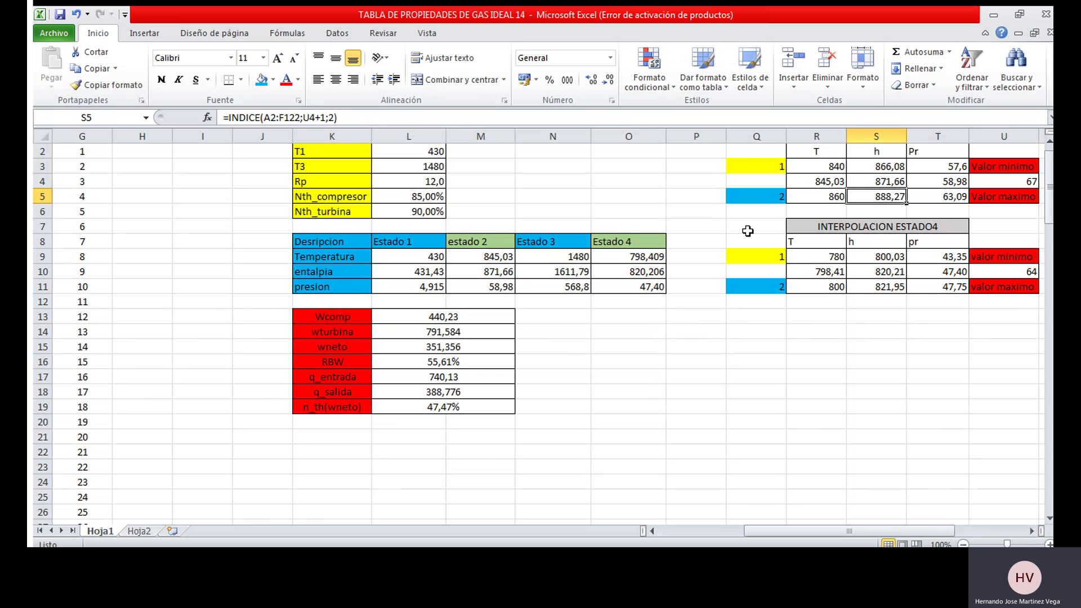
# - Examine the interpolation formulas for enthalpy in S4 and temperature in R4, along with the Pr reference in T4
pyautogui.click(859, 180)
pyautogui.click(919, 176)
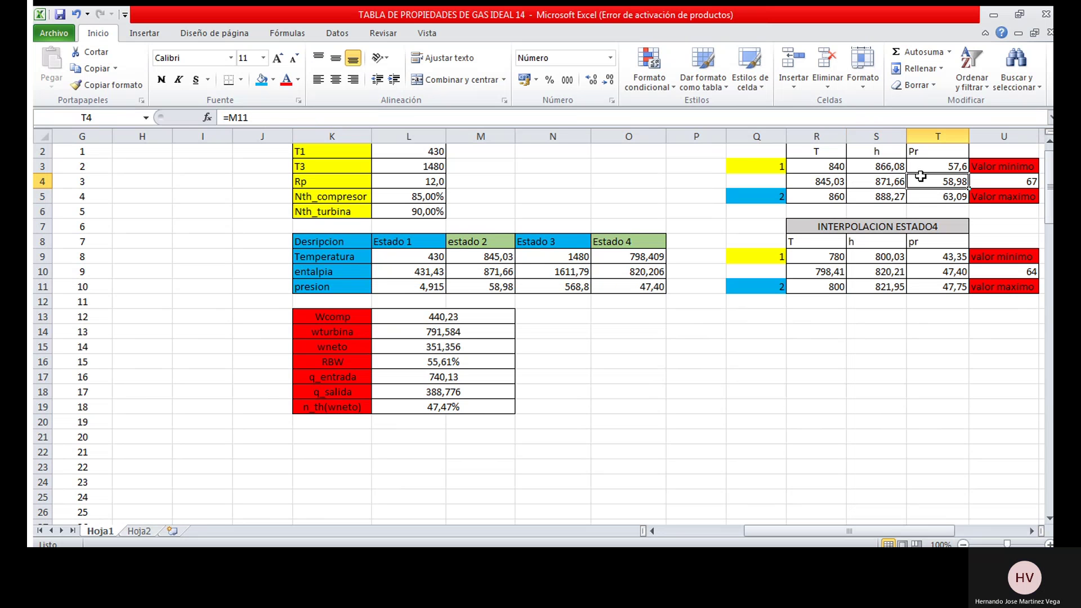
pyautogui.click(879, 179)
pyautogui.click(824, 178)
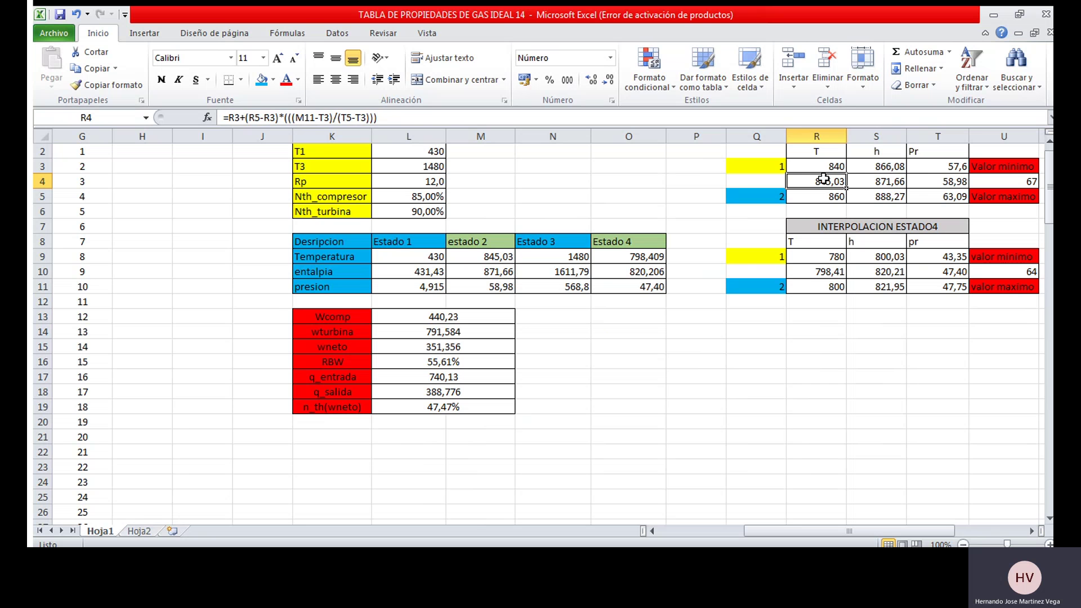
# - Compare the Estado 2 Pr in T4 with its lower and upper bounds in T3 and T5
pyautogui.click(945, 181)
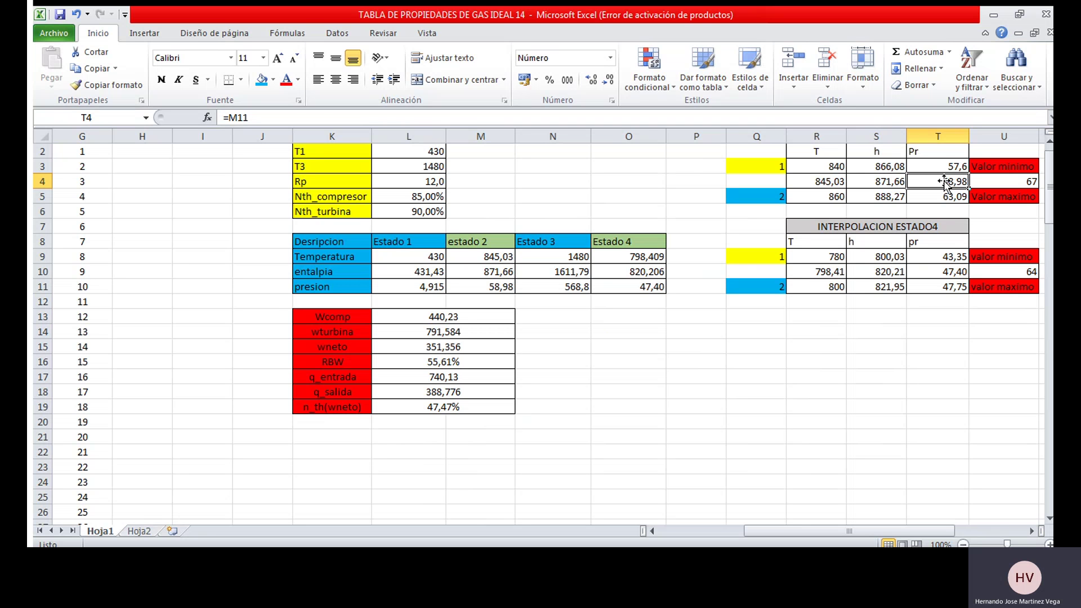
pyautogui.click(942, 164)
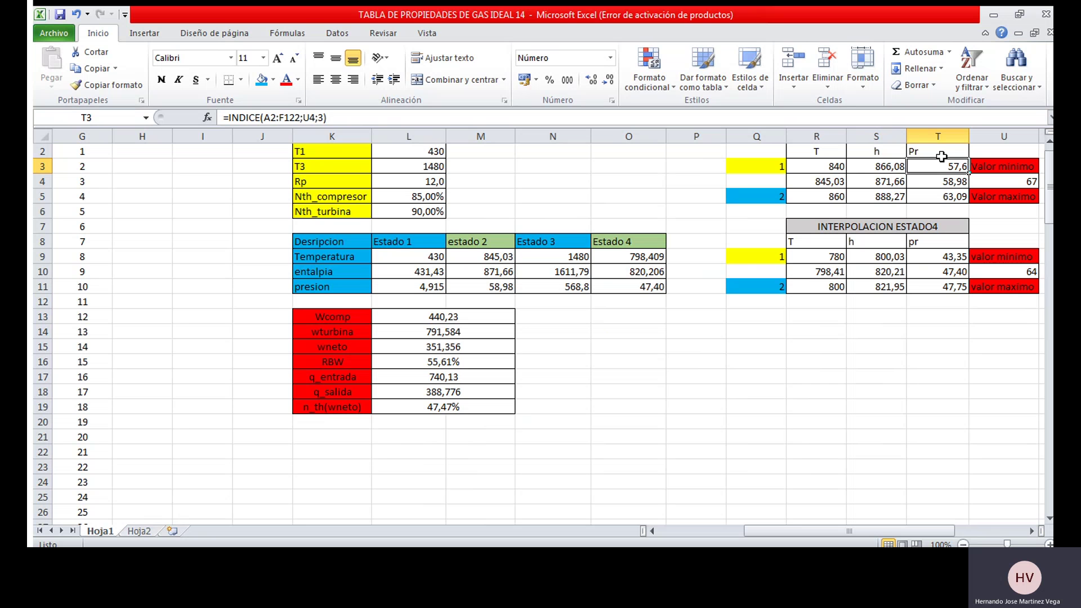
pyautogui.click(943, 191)
pyautogui.click(939, 162)
# - Trace the interpolated enthalpy in S4 and temperature in R4 to the Estado 2 references in M10 and M9
pyautogui.click(847, 179)
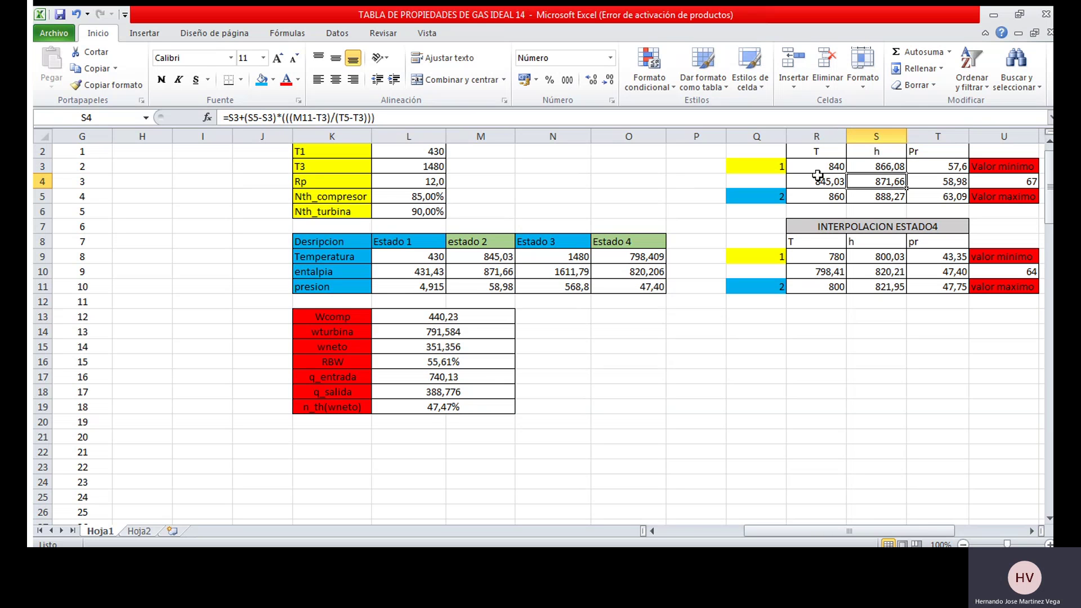
pyautogui.click(817, 175)
pyautogui.click(858, 174)
pyautogui.click(473, 255)
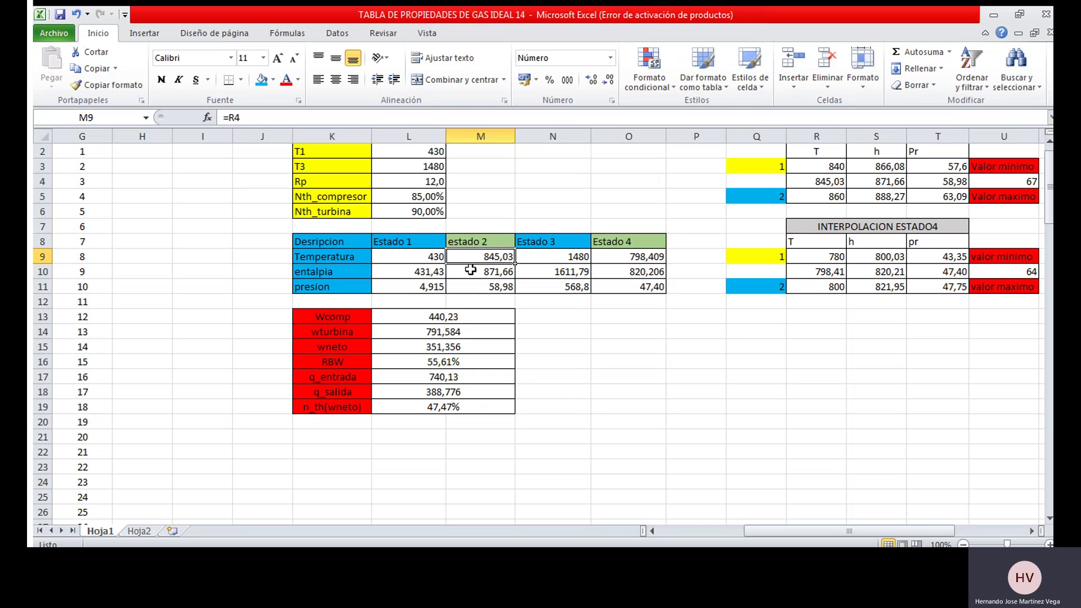
pyautogui.click(470, 270)
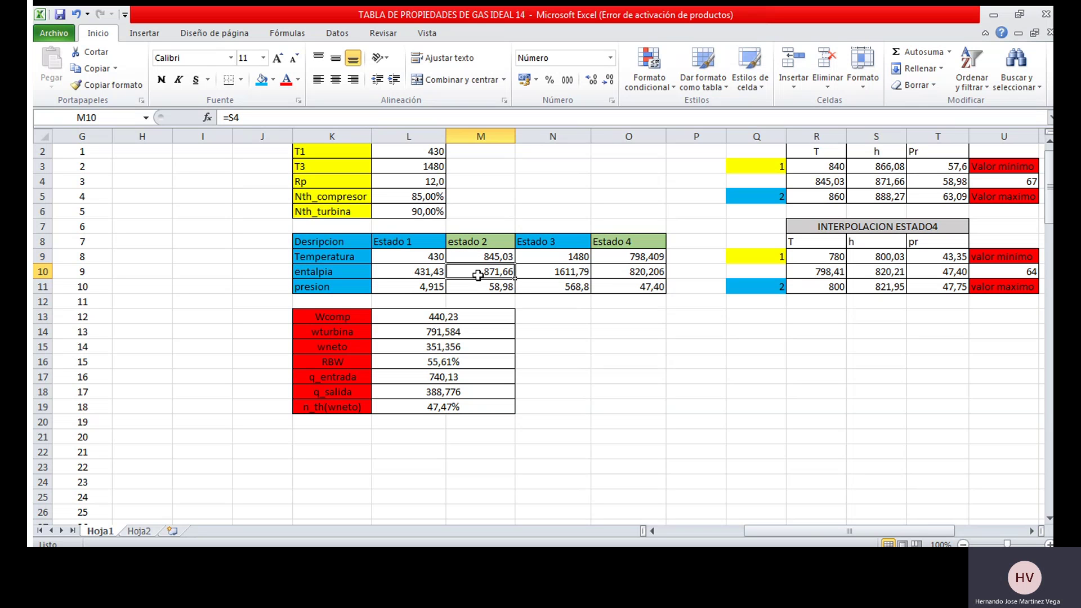
# - Check the Estado 3 temperature reference in N9 and the BUSCARV formulas for enthalpy in N10 and pressure in N11
pyautogui.click(534, 256)
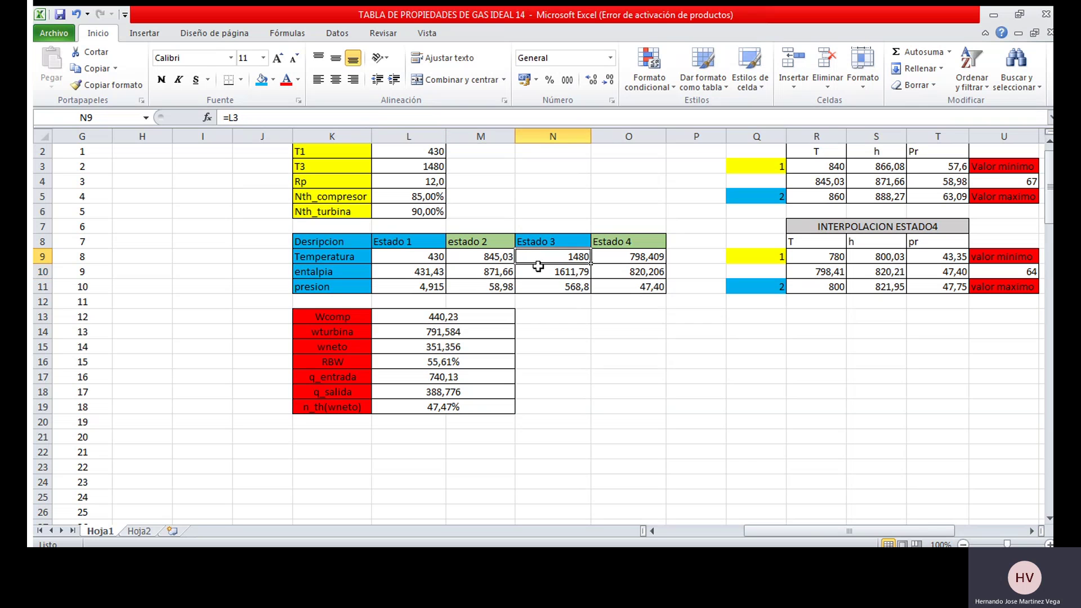
pyautogui.click(536, 286)
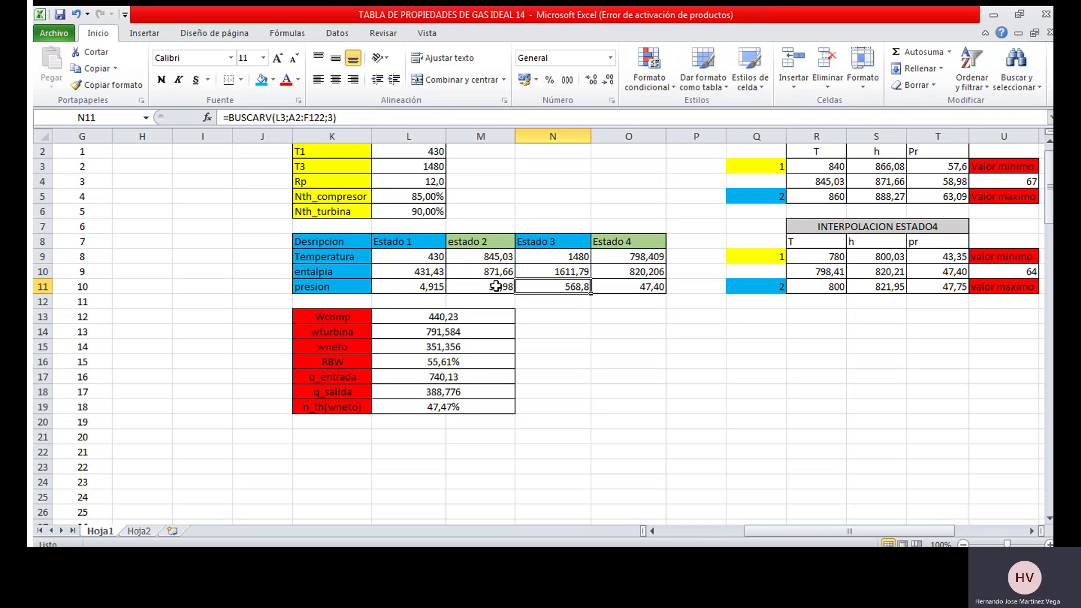
pyautogui.click(544, 272)
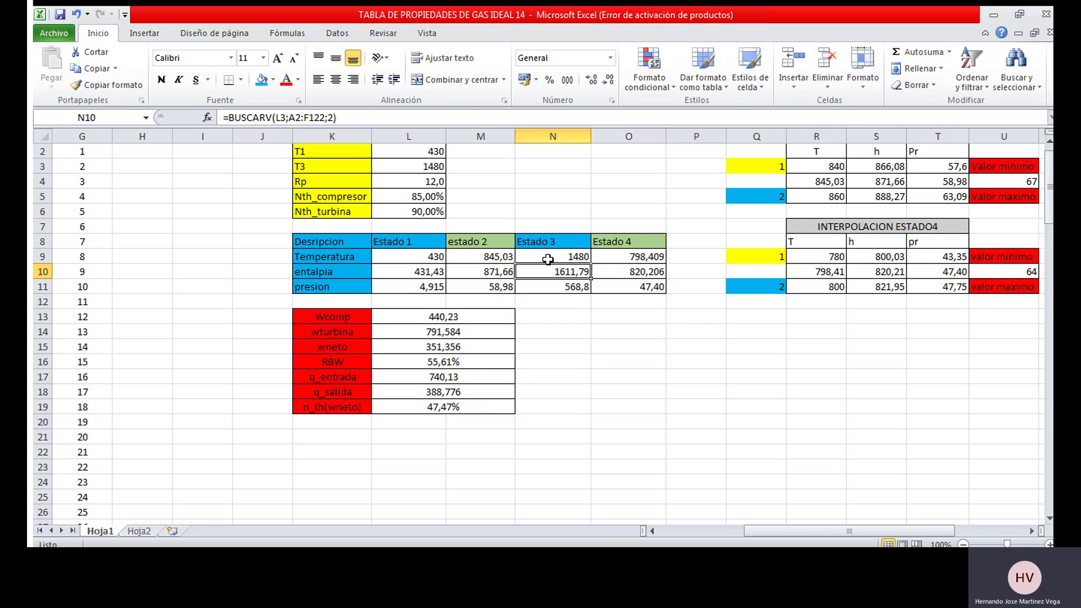
pyautogui.click(547, 258)
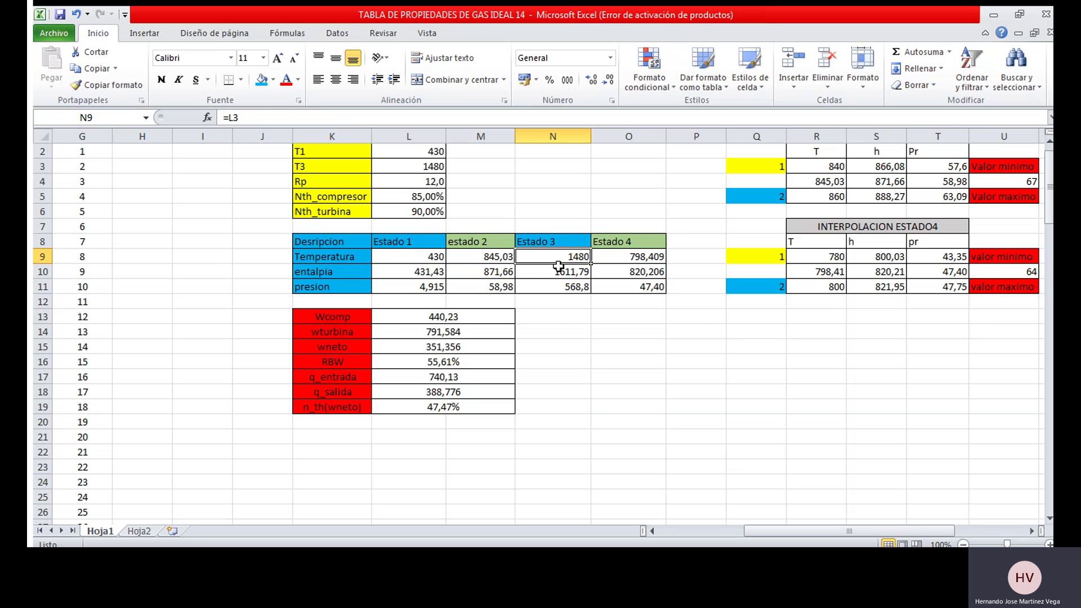
pyautogui.click(557, 267)
pyautogui.click(561, 281)
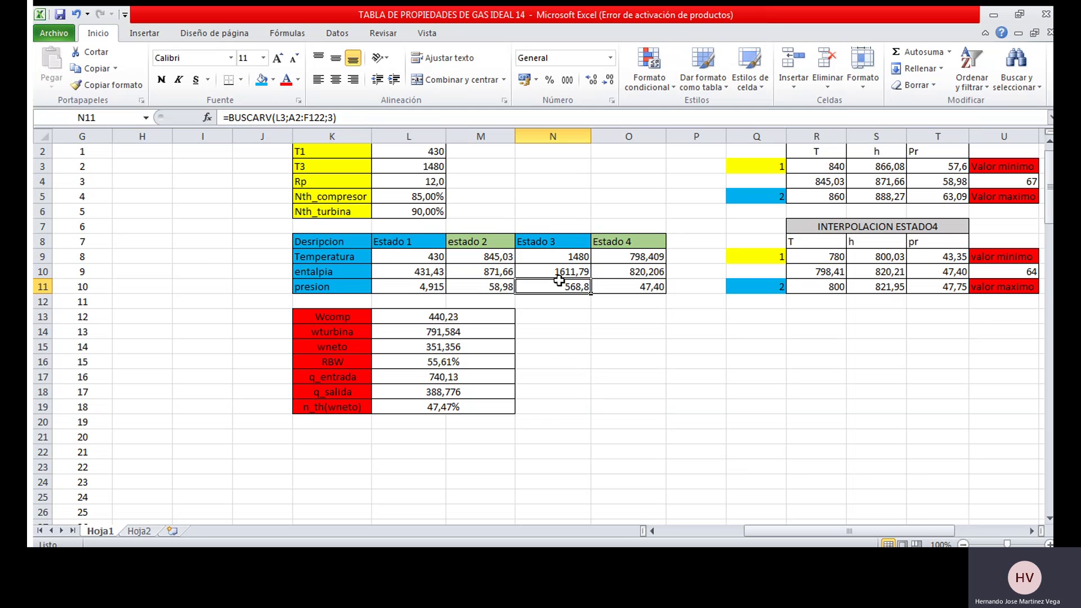
# - Examine how the Estado 4 pressure in O11 is calculated from the Estado 3 pressure in N11 and Rp in L4
pyautogui.click(602, 284)
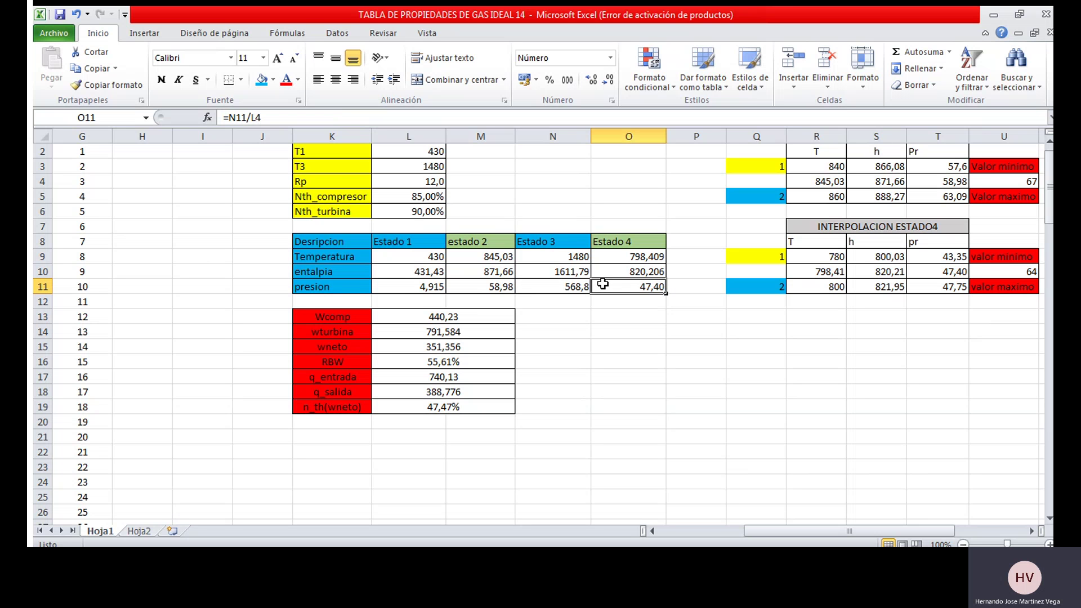
pyautogui.click(548, 282)
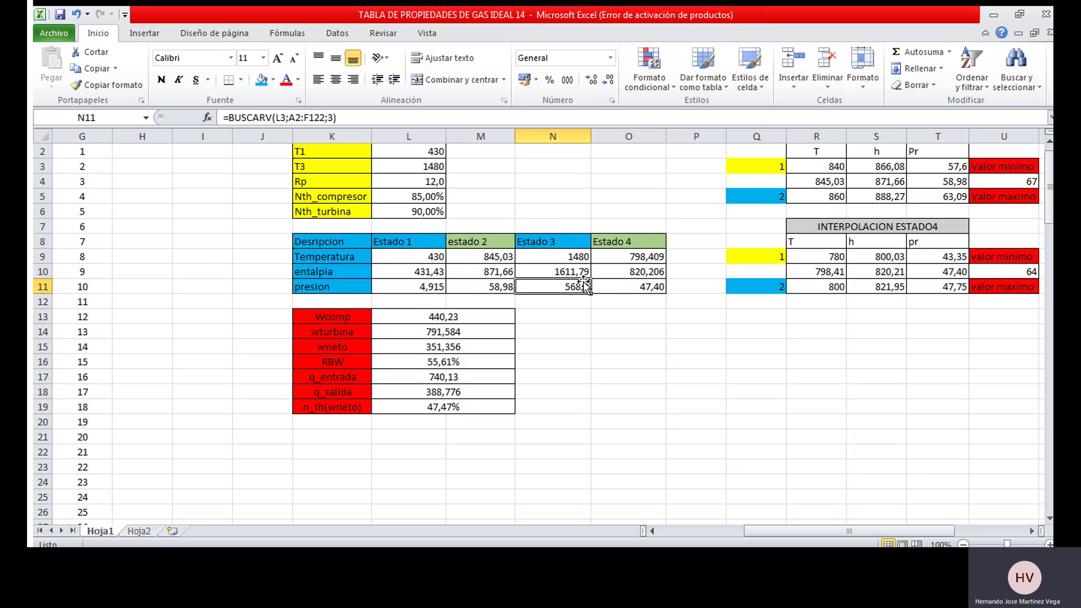
pyautogui.click(603, 282)
pyautogui.click(411, 179)
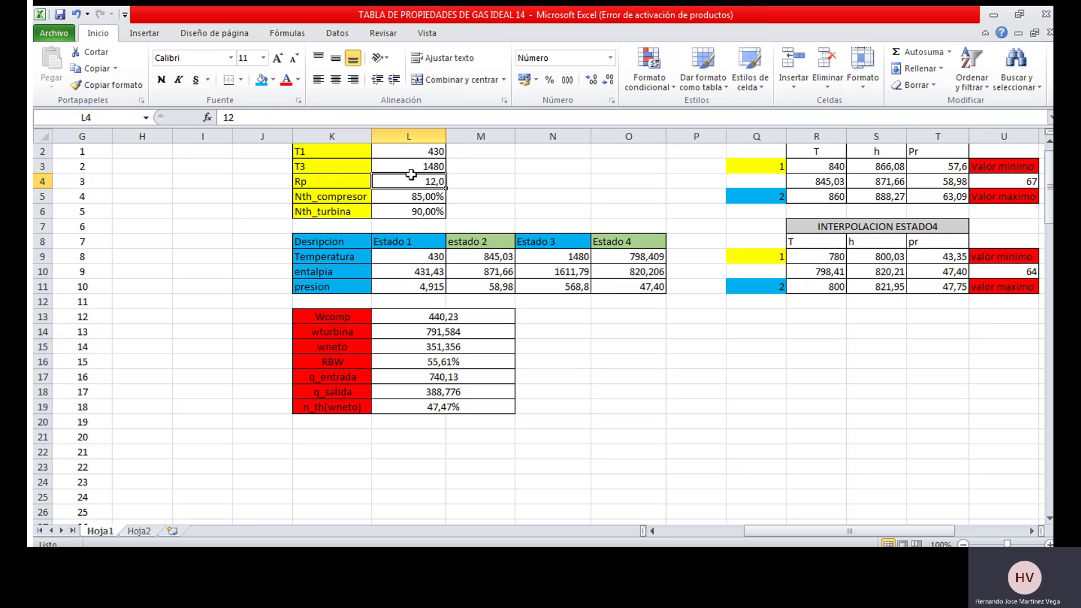
pyautogui.click(610, 282)
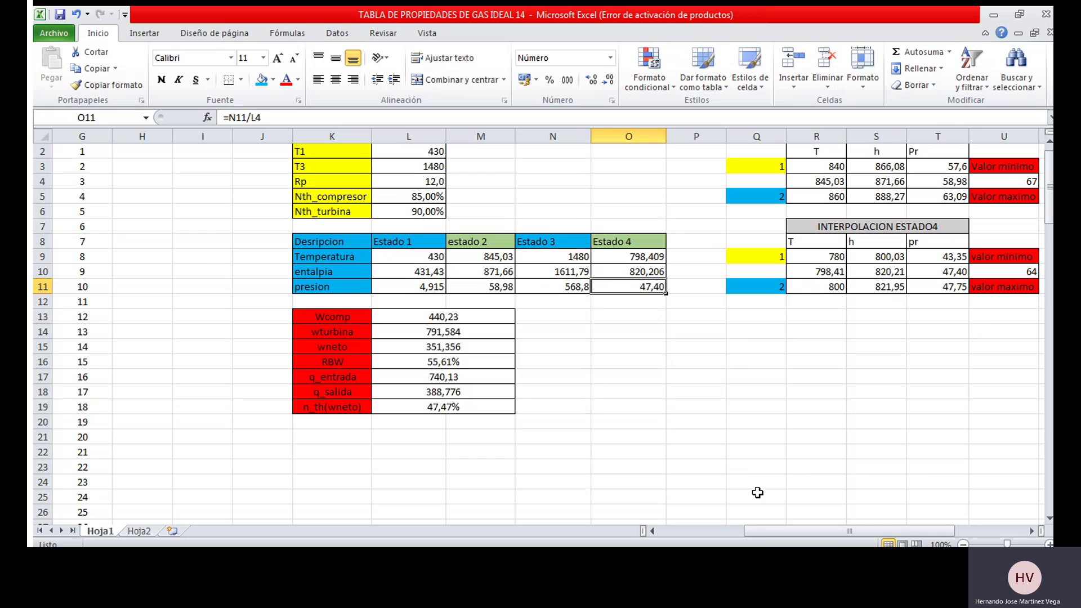
# - Inspect the minimum Pr formula in T9, the COINCIDIR formula in U10 and the Pr reference in T10 of INTERPOLACION ESTADO4
pyautogui.moveTo(758, 520); pyautogui.dragTo(794, 522)
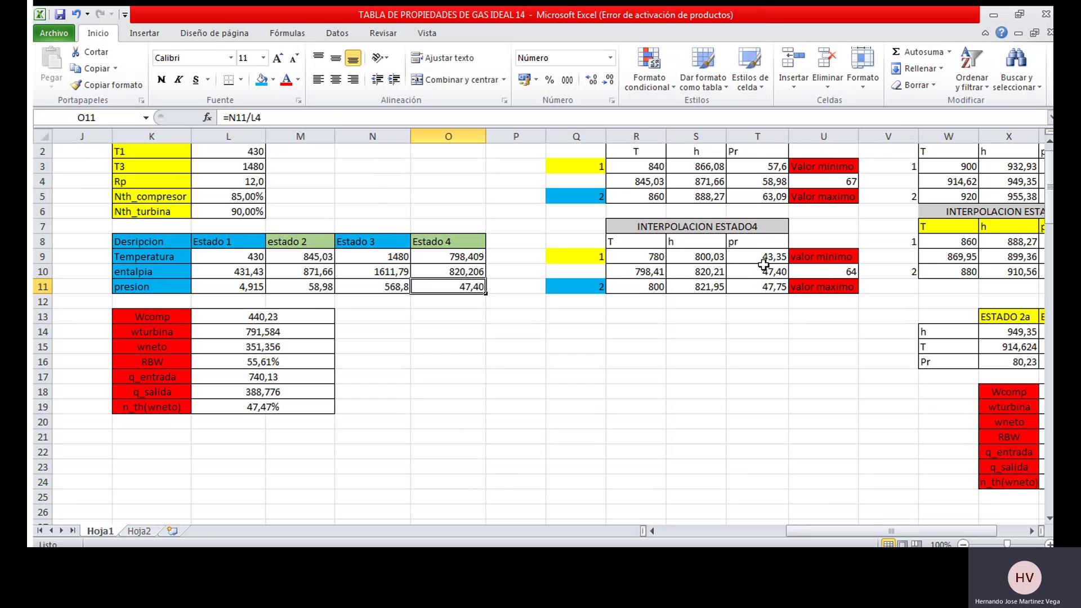
pyautogui.click(751, 247)
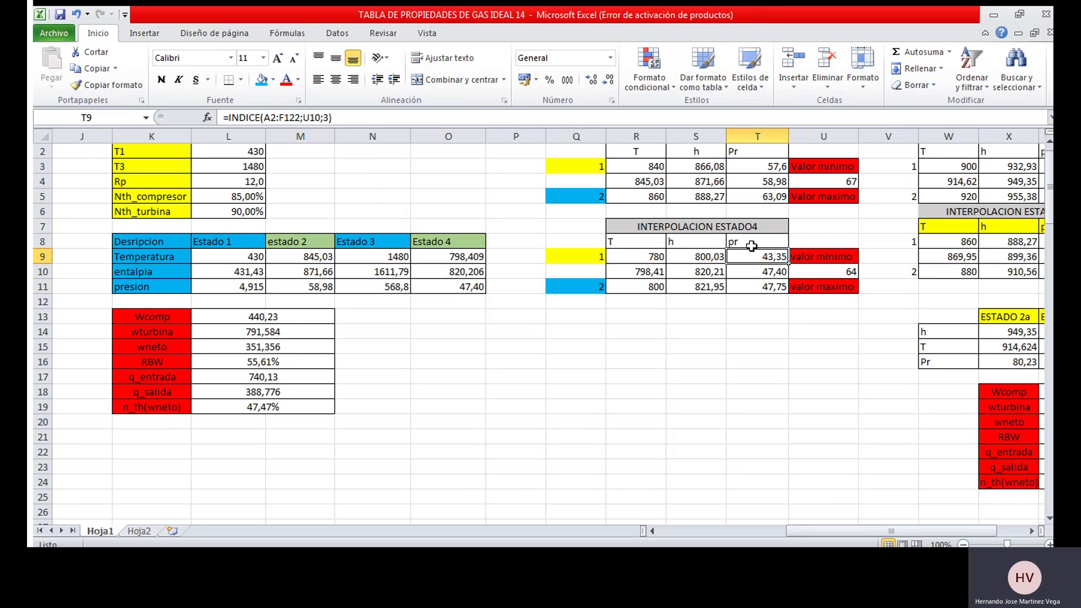
pyautogui.click(792, 269)
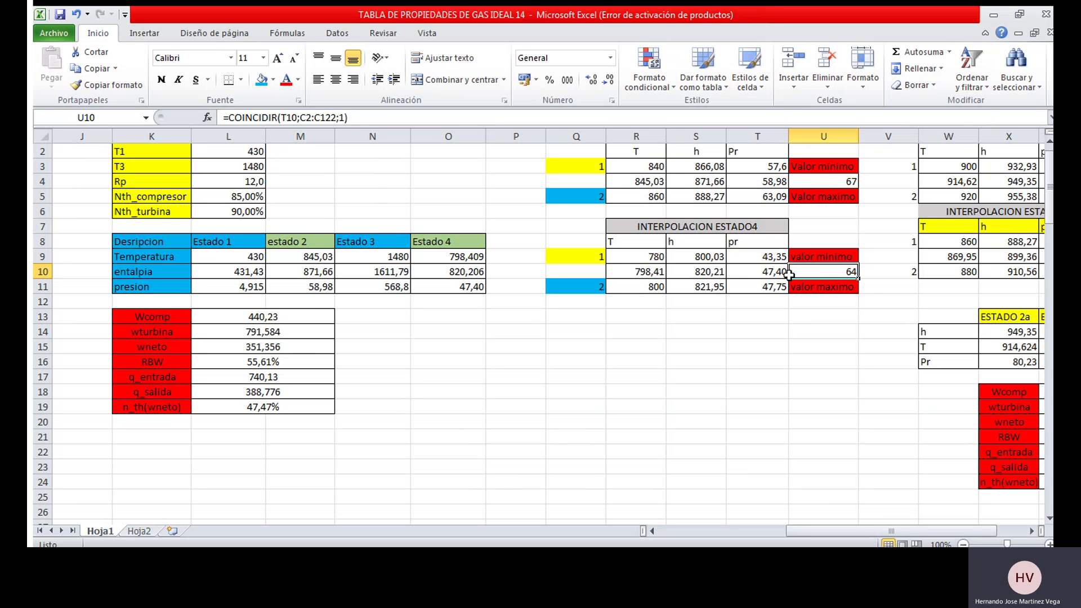
pyautogui.click(737, 266)
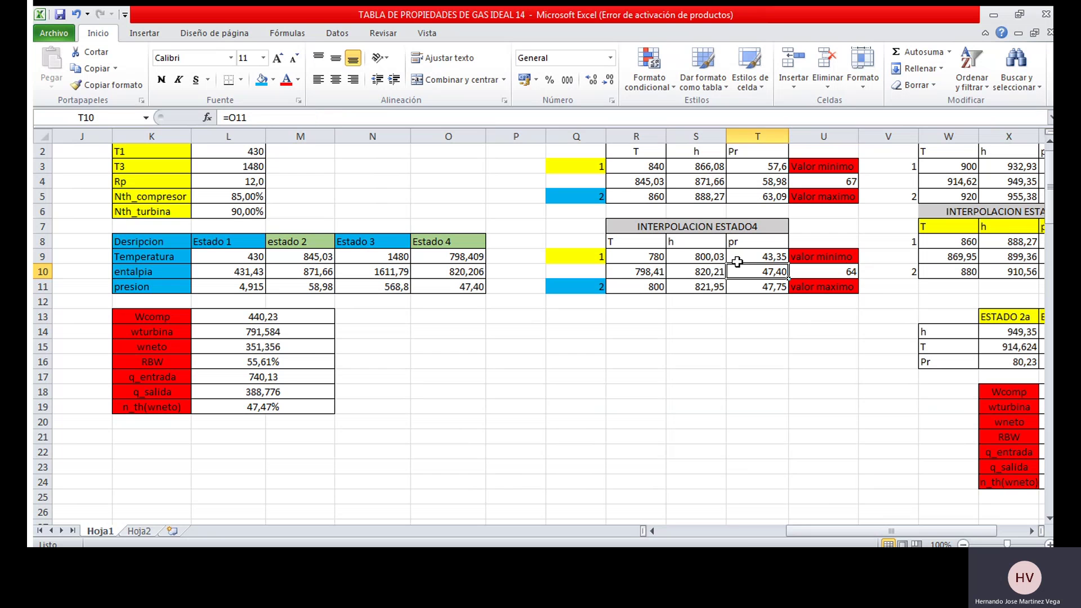
# - Examine the Estado 4 interpolation in S10:T10 and compare the INDICE formulas for the Pr bounds in T9 and T11
pyautogui.moveTo(706, 265); pyautogui.dragTo(744, 274)
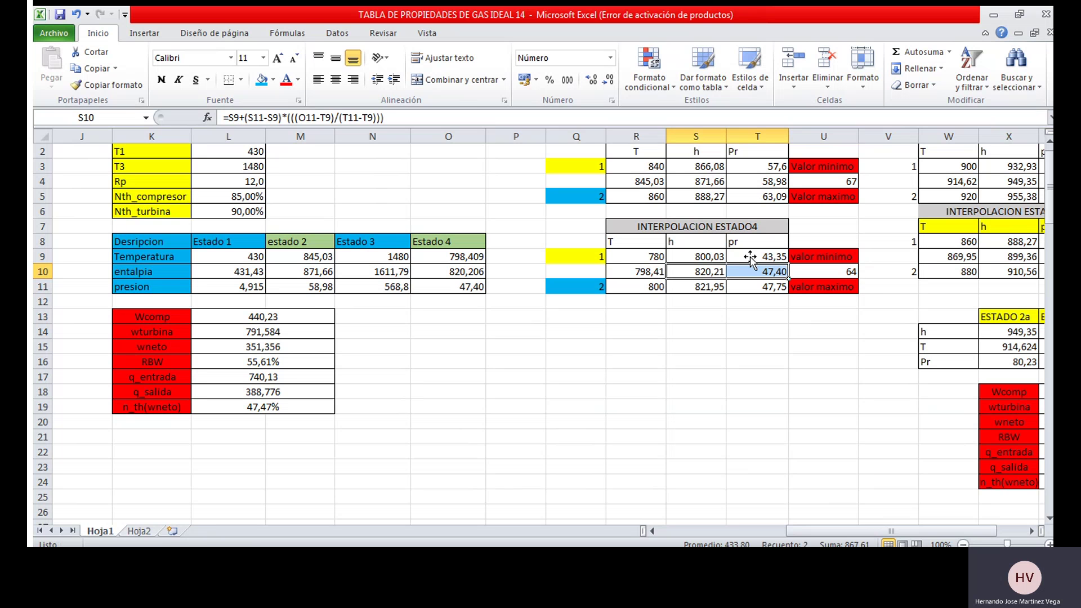
pyautogui.click(751, 252)
pyautogui.click(760, 287)
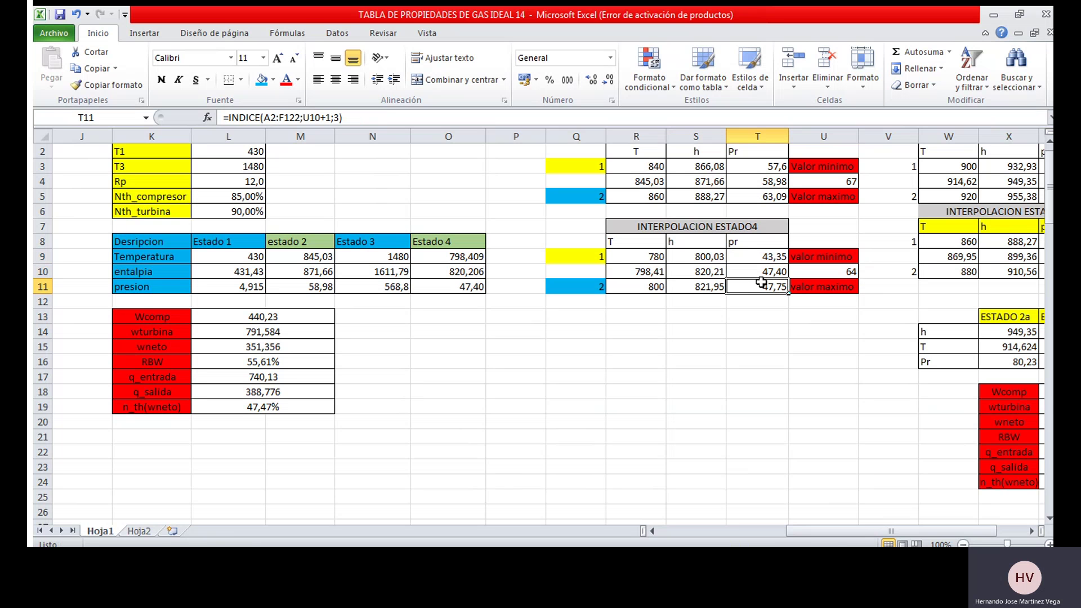
pyautogui.click(748, 252)
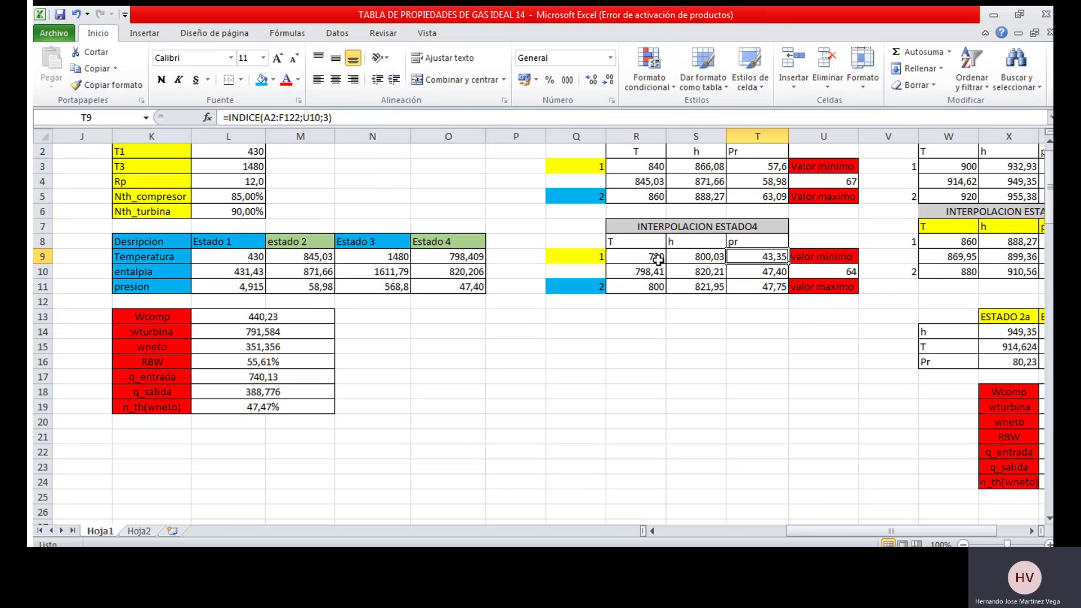
# - Examine the INDICE formula for the maximum enthalpy in S11 and the Estado 4 temperature interpolation formula in R10
pyautogui.click(698, 283)
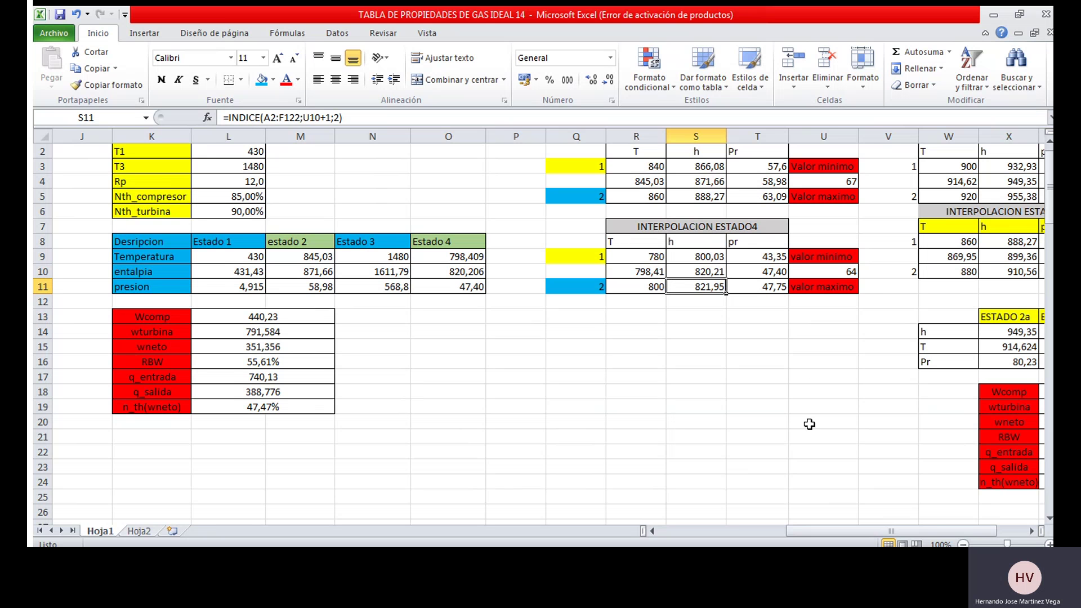
pyautogui.moveTo(798, 529); pyautogui.dragTo(755, 520)
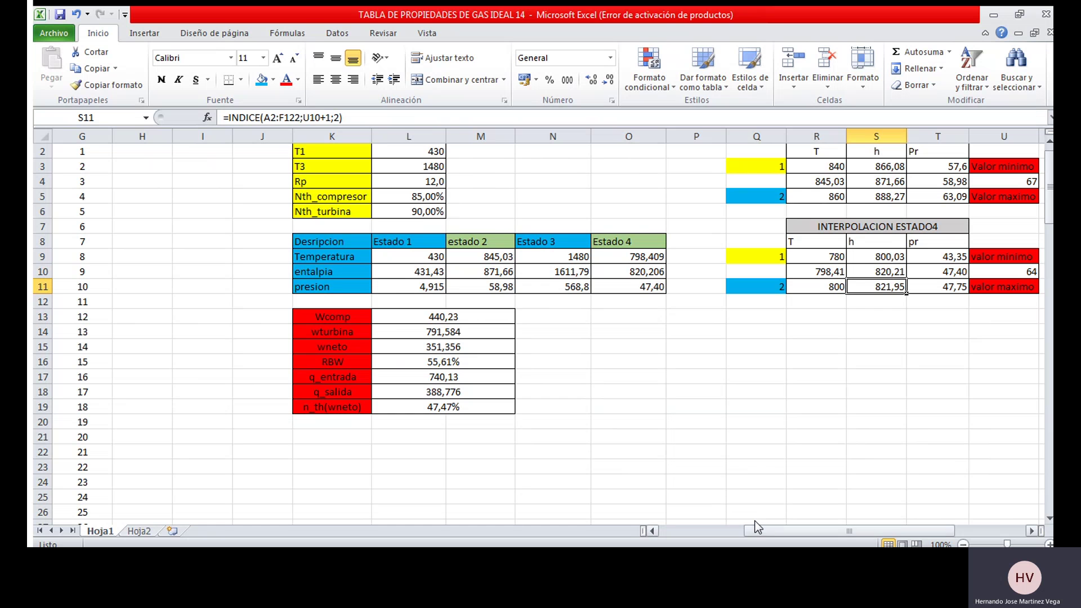
pyautogui.click(822, 272)
pyautogui.click(859, 267)
pyautogui.click(824, 267)
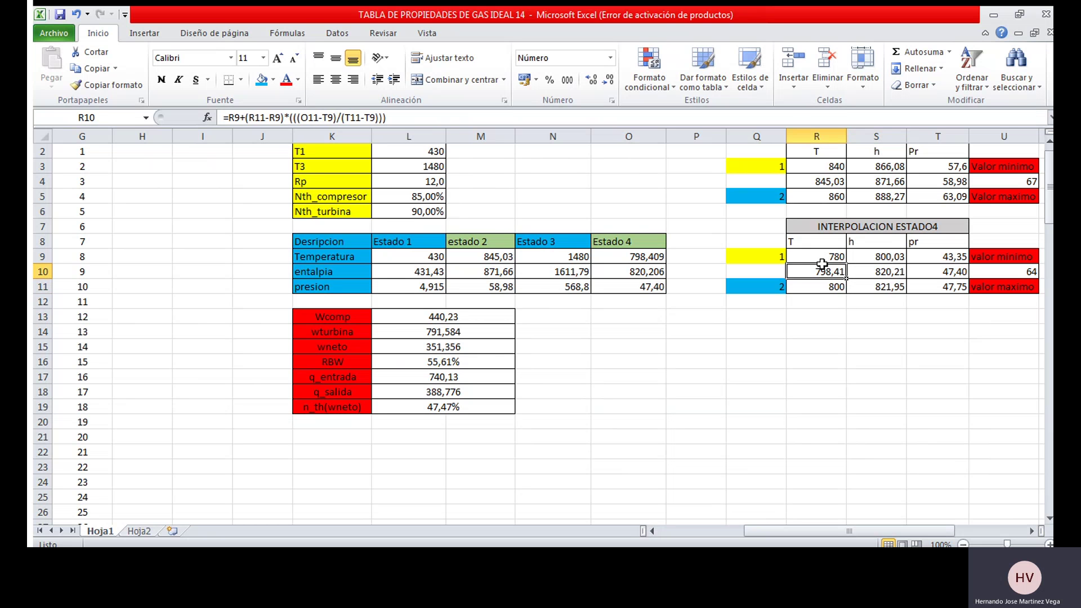
pyautogui.click(848, 267)
pyautogui.click(823, 267)
# - Check the Pr reference in T10 and the INDICE formulas for the minimum and maximum Pr in T9 and T11
pyautogui.click(917, 264)
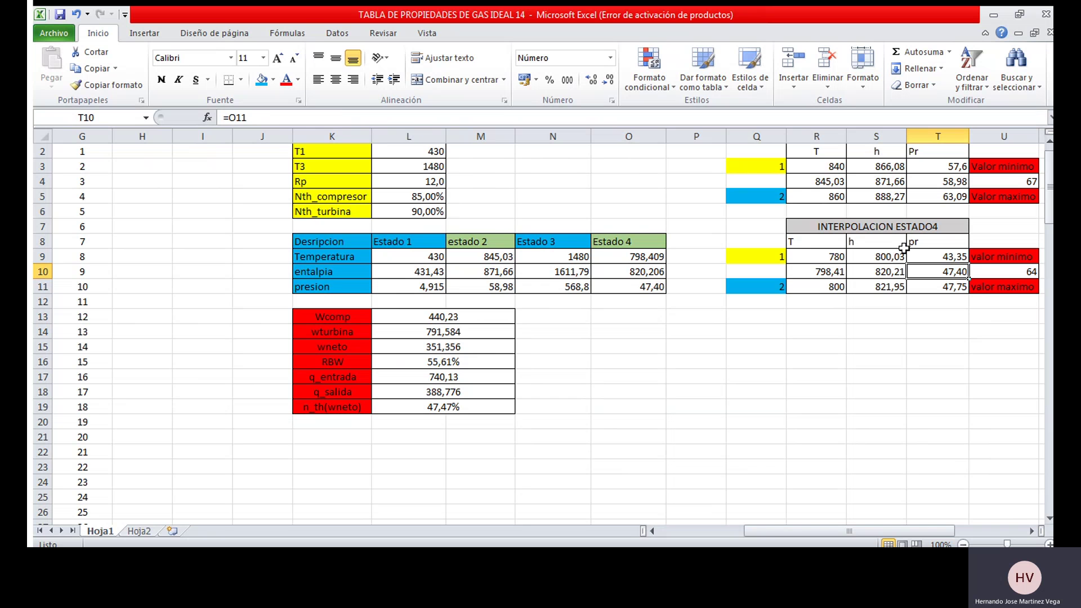
pyautogui.click(909, 250)
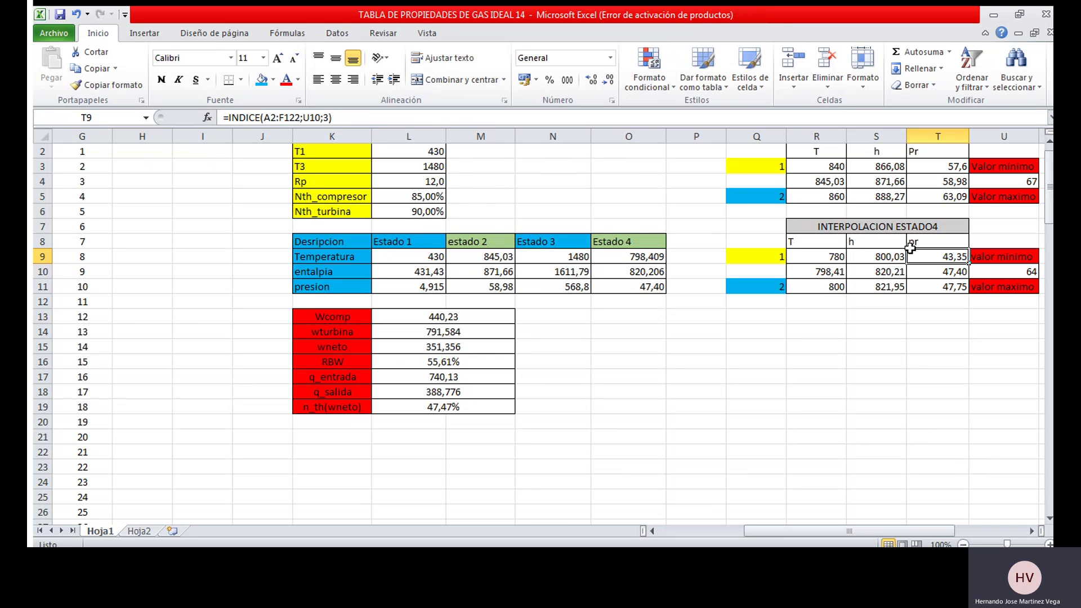
pyautogui.click(918, 288)
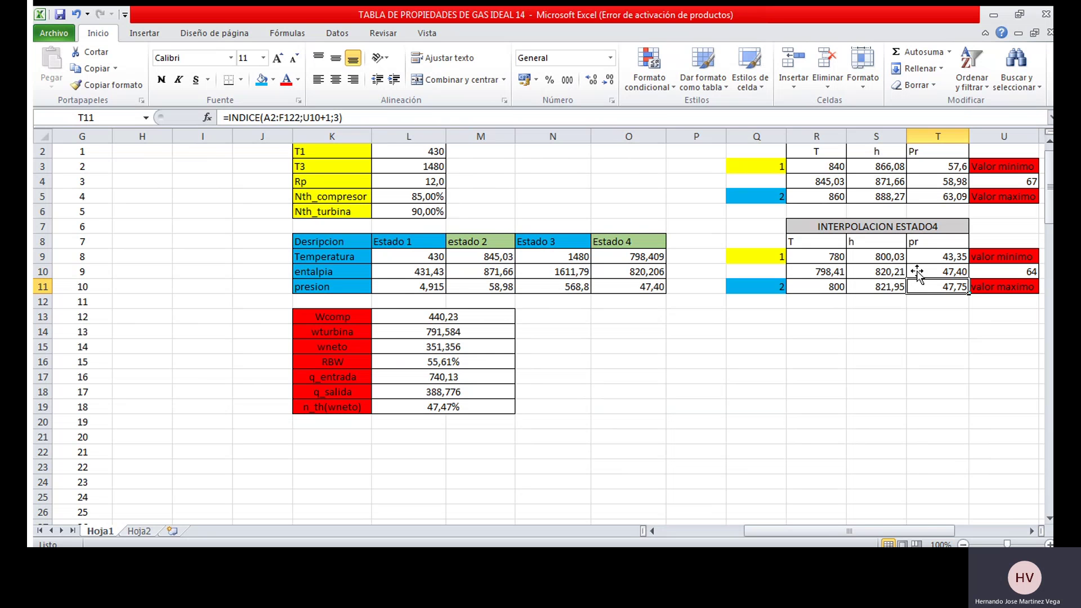
# - Examine the Wcomp formula in L13 and the wturbina formula in L14 against the state enthalpies in L10:O10
pyautogui.click(438, 334)
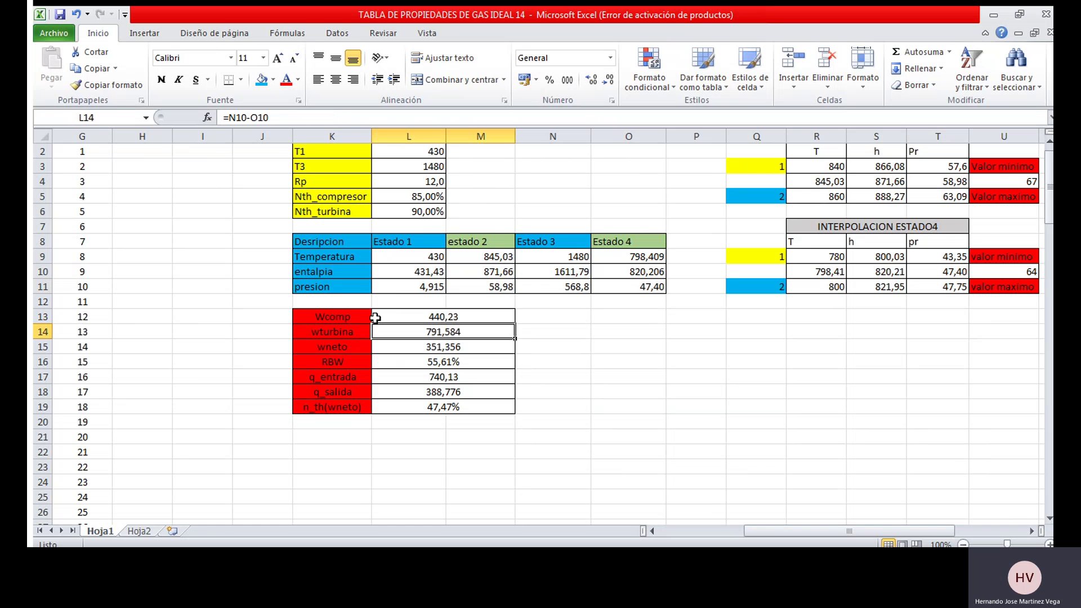
pyautogui.press('Up')
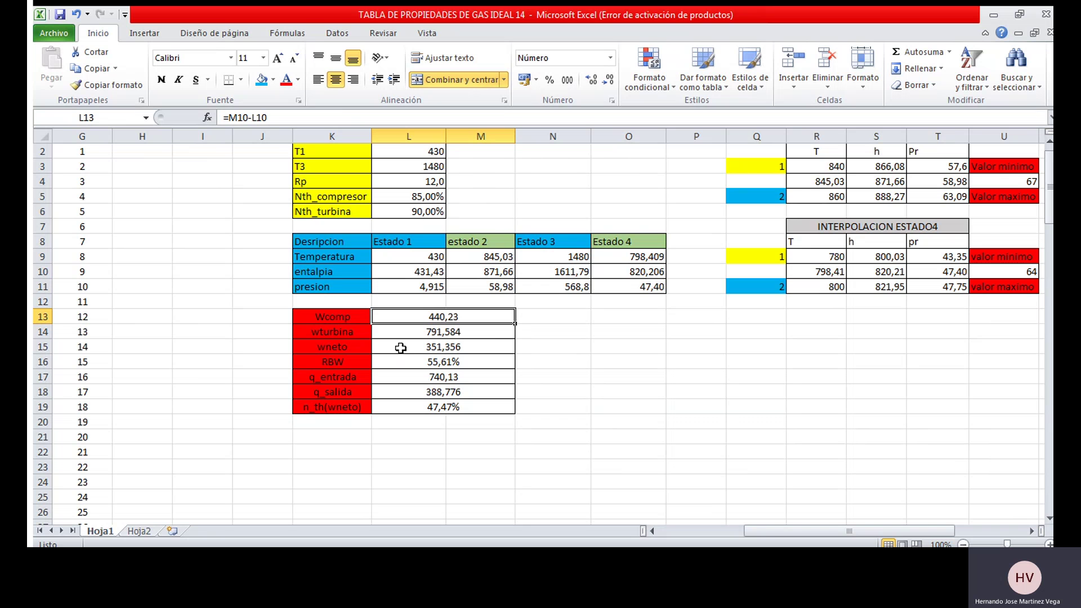
pyautogui.click(408, 330)
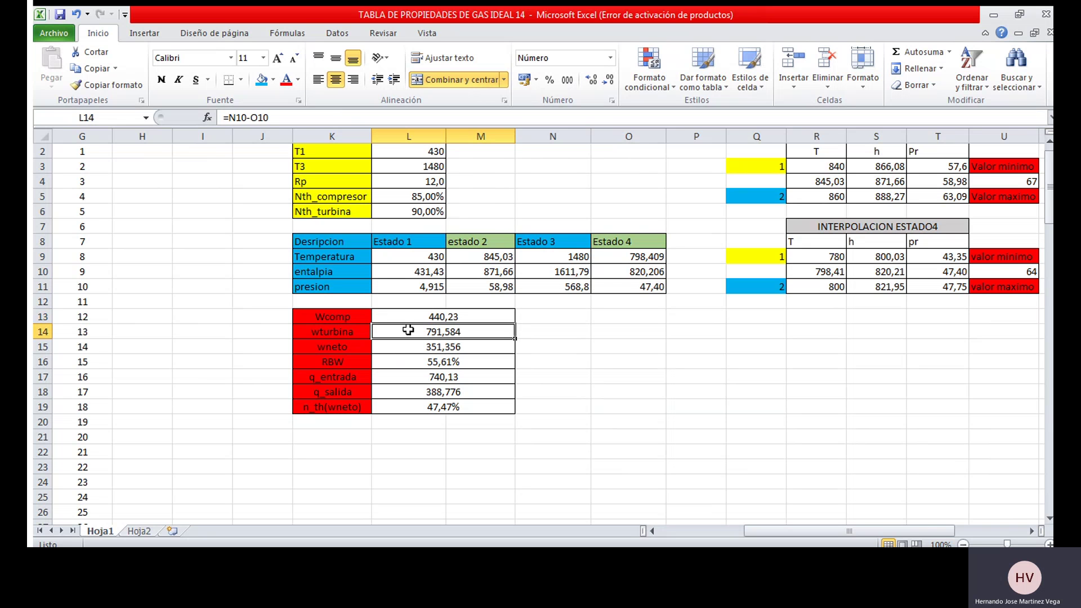
pyautogui.click(492, 271)
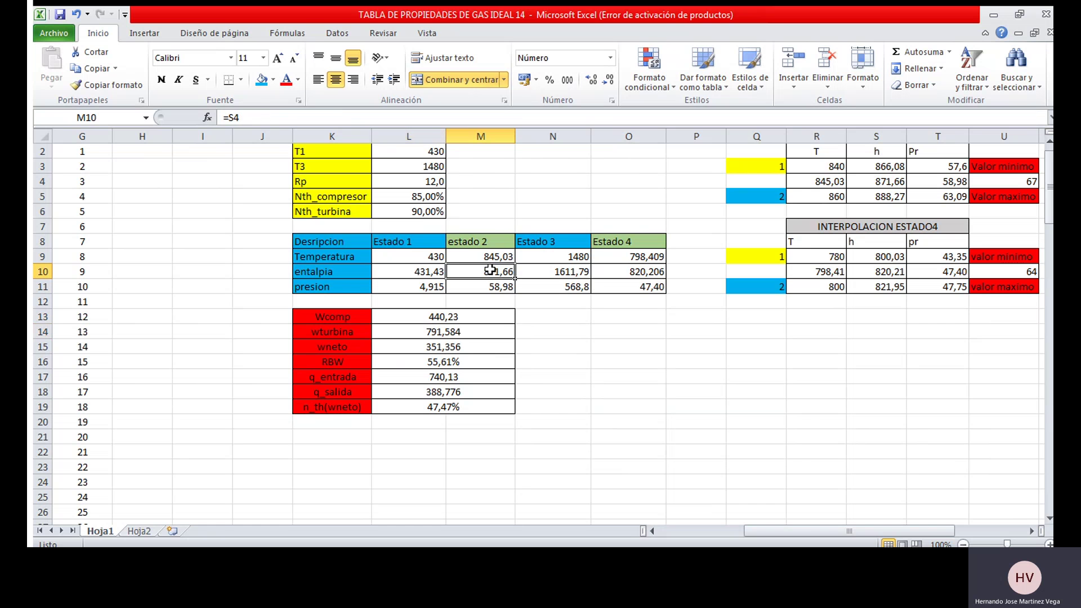
pyautogui.click(410, 270)
pyautogui.click(463, 267)
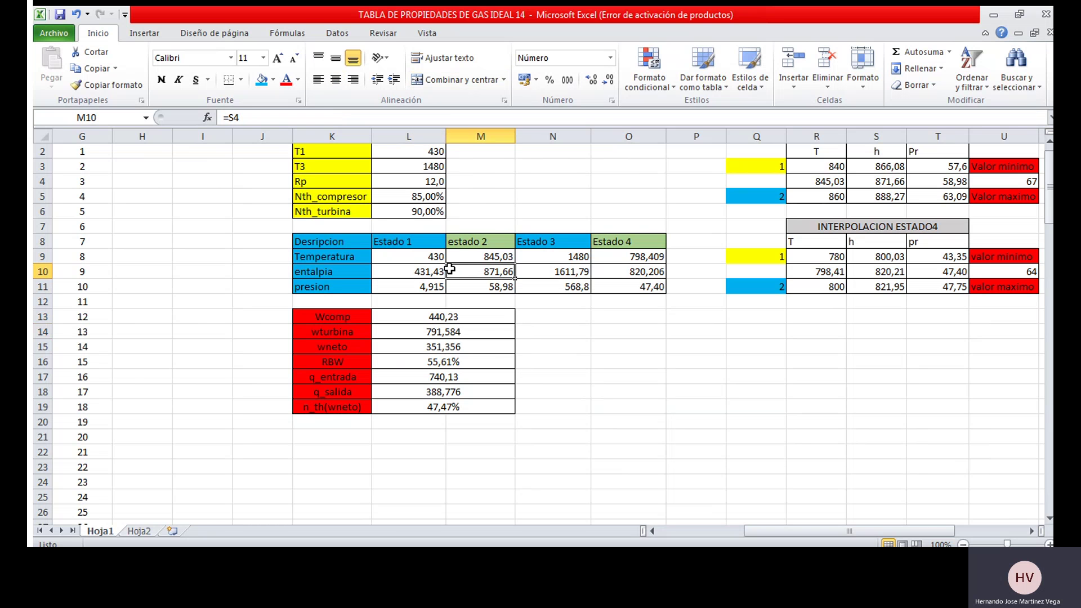
pyautogui.click(538, 271)
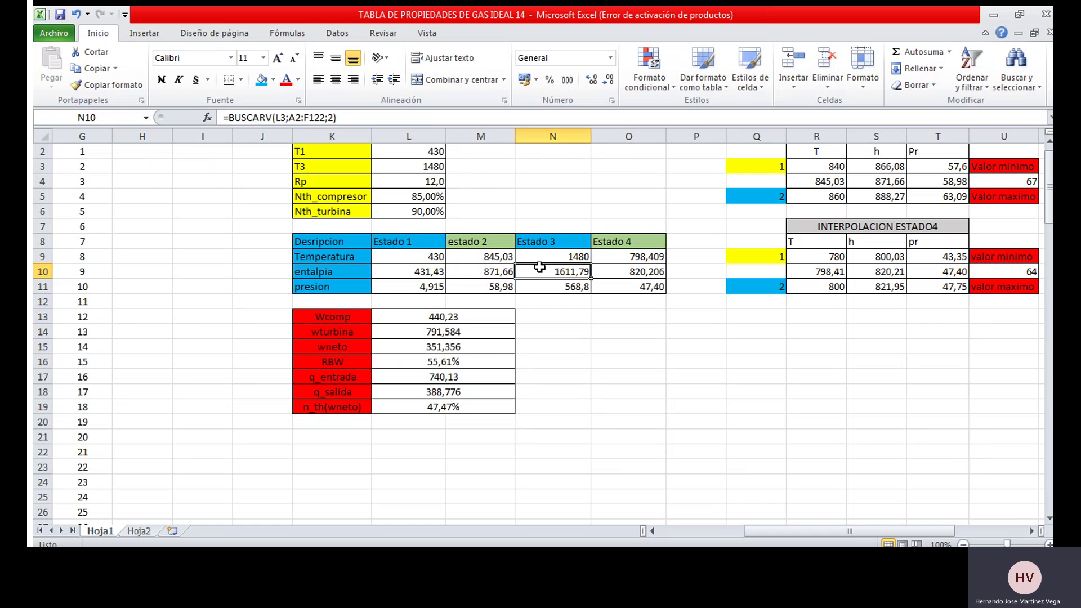
pyautogui.click(605, 268)
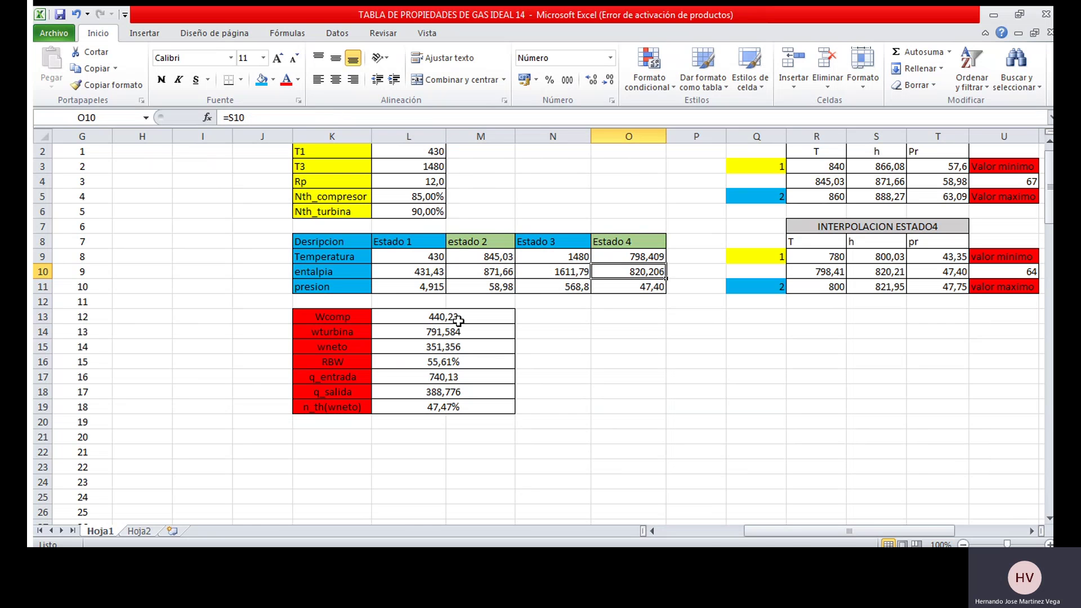
# - Inspect the wneto formula in L15 and the compressor and turbine work cells L13 and L14 it uses
pyautogui.click(425, 347)
pyautogui.hotkey('shift', 'Down')
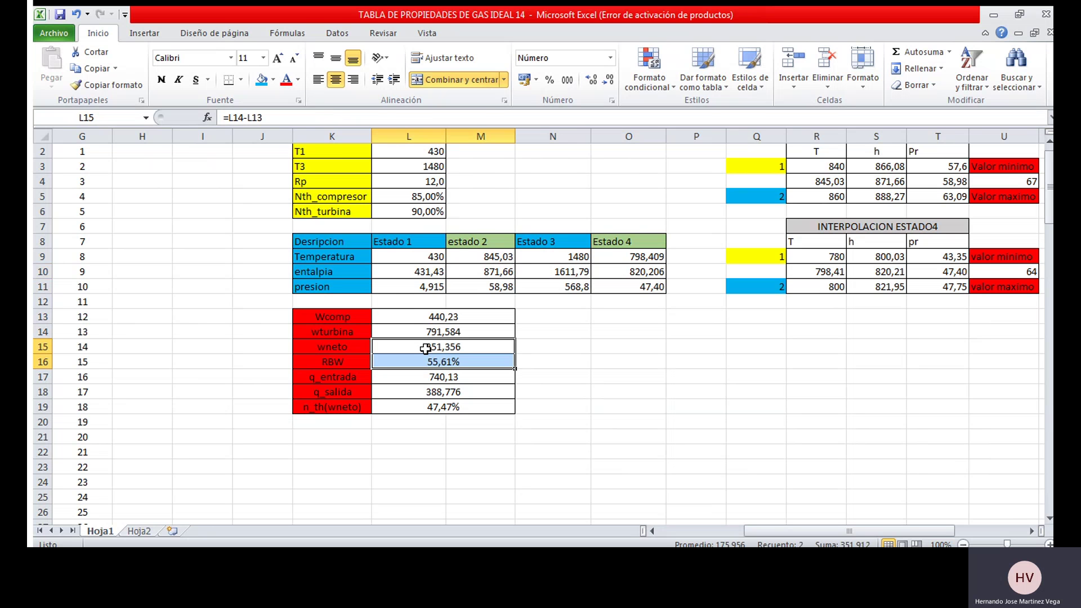
pyautogui.click(433, 315)
pyautogui.click(430, 326)
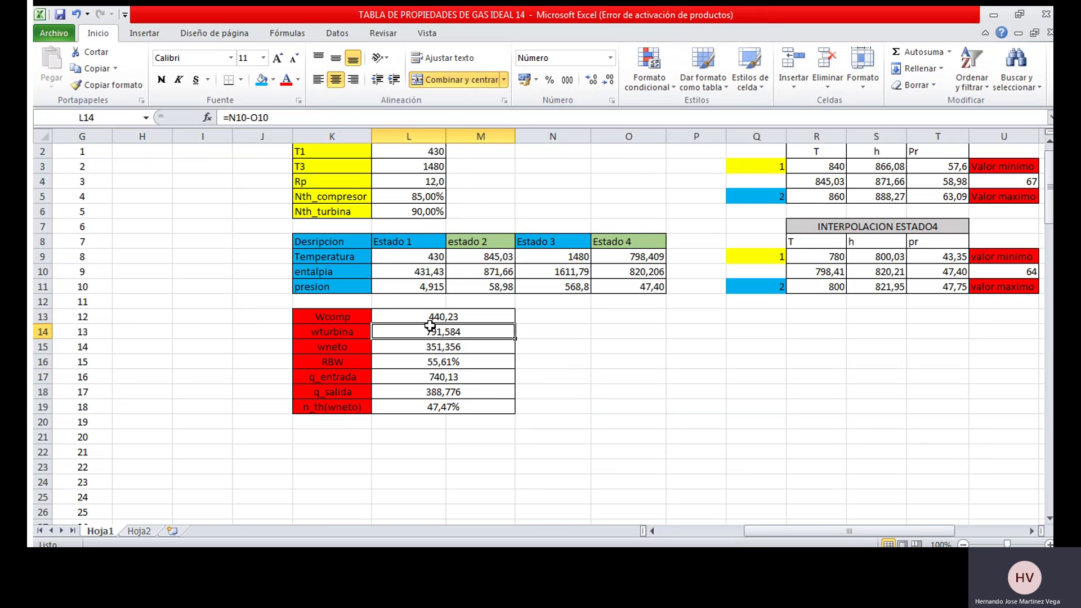
# - Inspect the RBW formula in L16 and trace its ratio to Wcomp in L13 and wturbina in L14
pyautogui.click(415, 378)
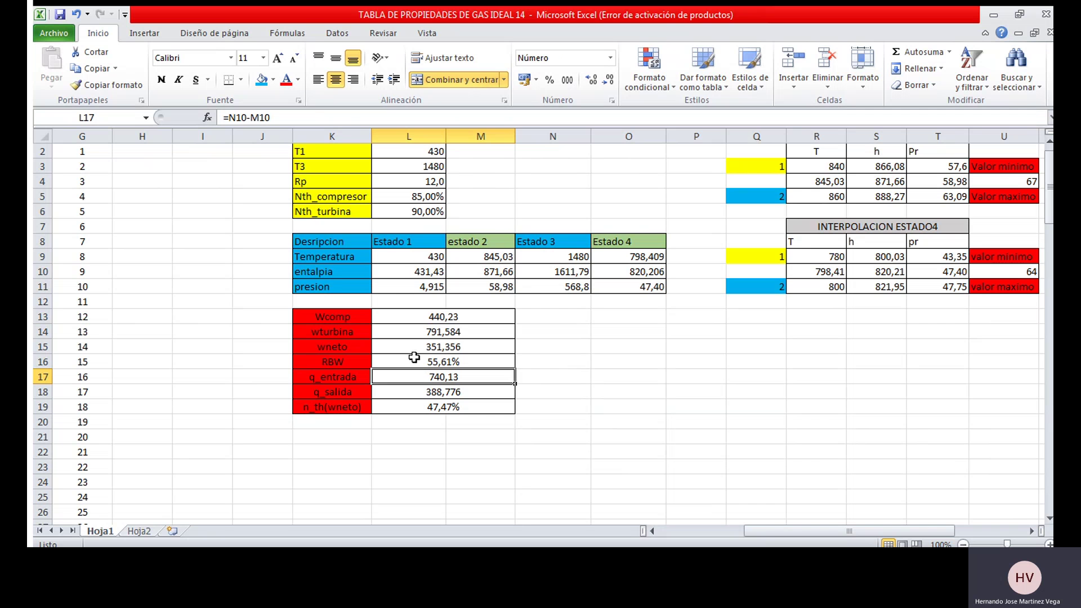
pyautogui.click(414, 358)
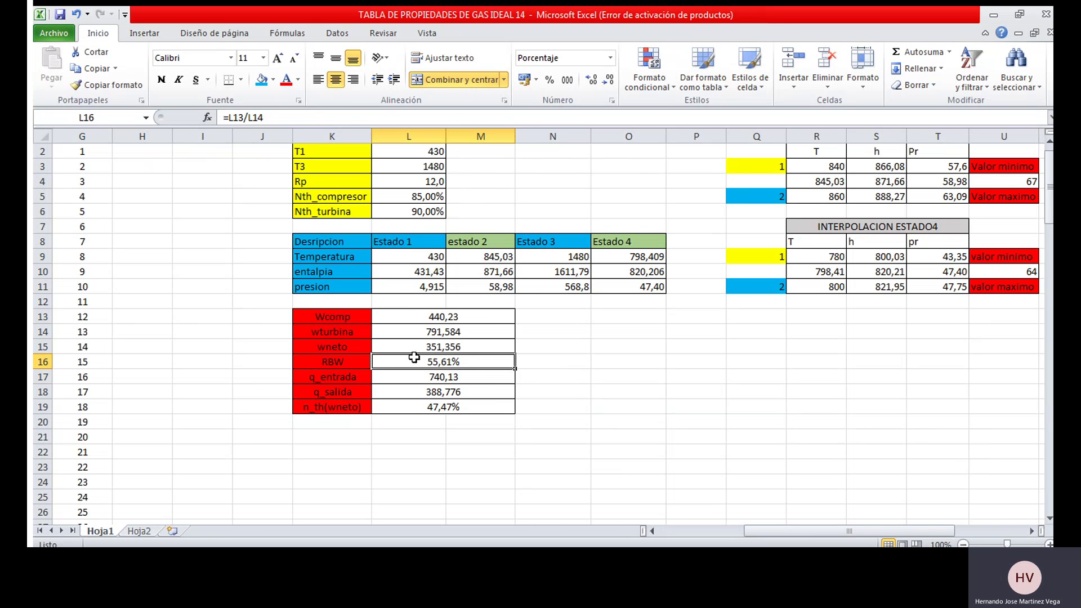
pyautogui.click(410, 317)
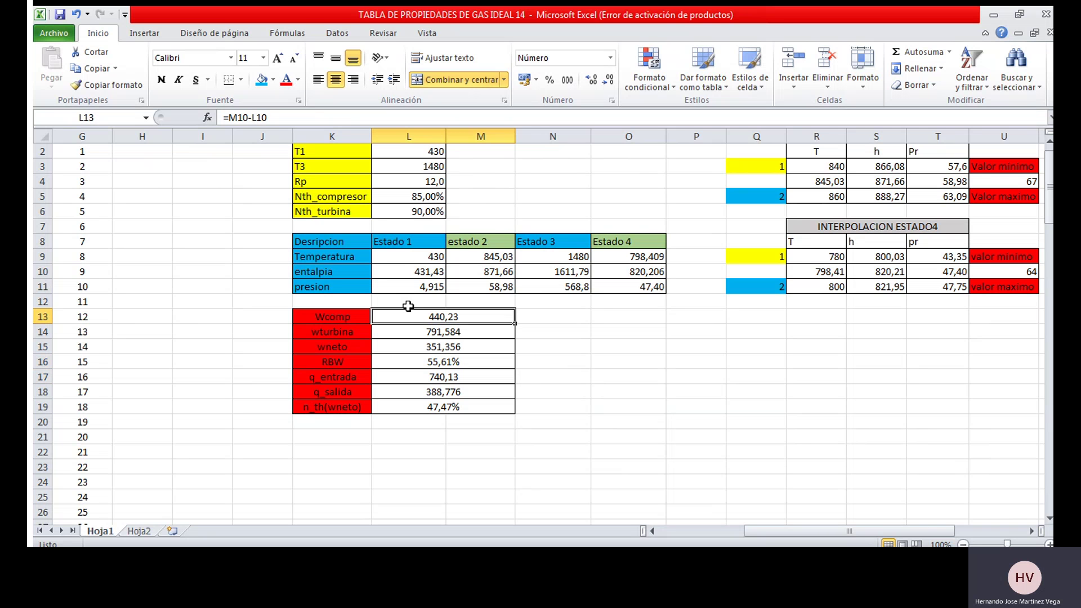
pyautogui.click(412, 326)
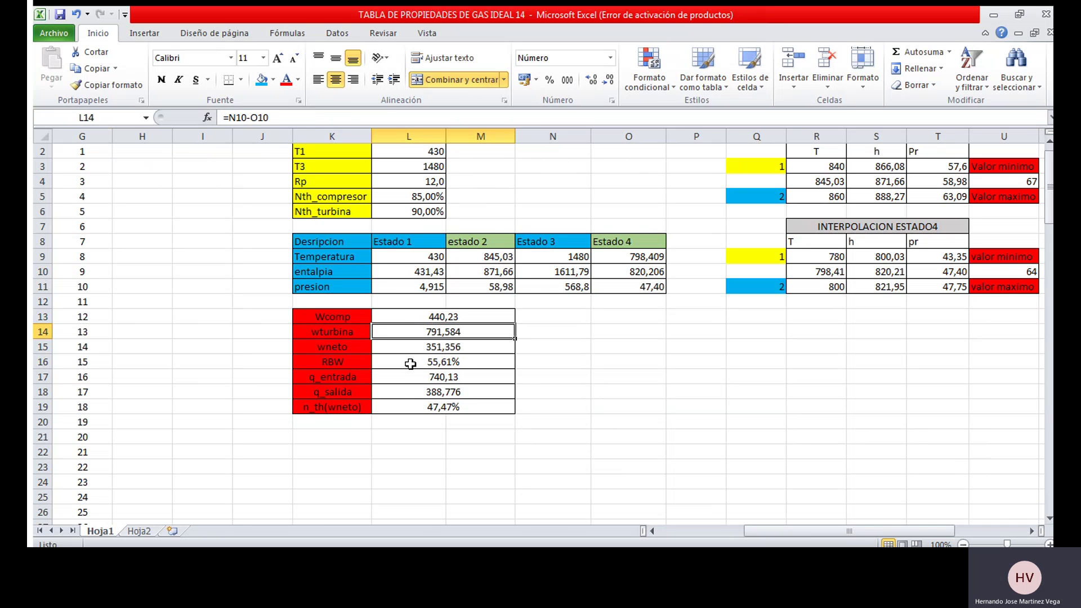
# - Examine the q_entrada formula in L17 and the Estado 3 and estado 2 enthalpies it subtracts
pyautogui.press('Down')
pyautogui.press('Down')
pyautogui.press('Down')
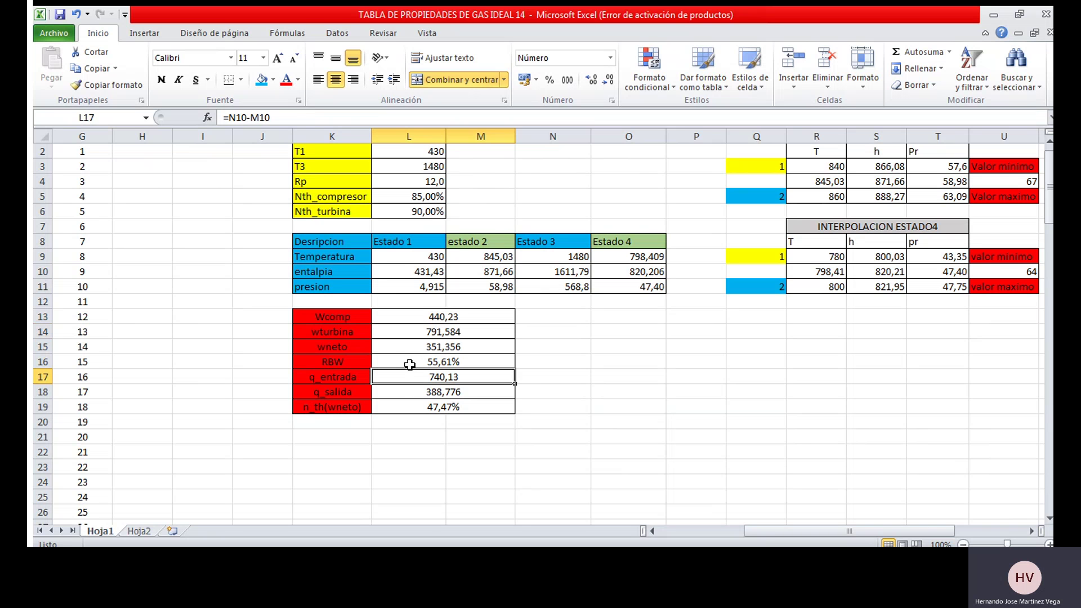
pyautogui.click(564, 265)
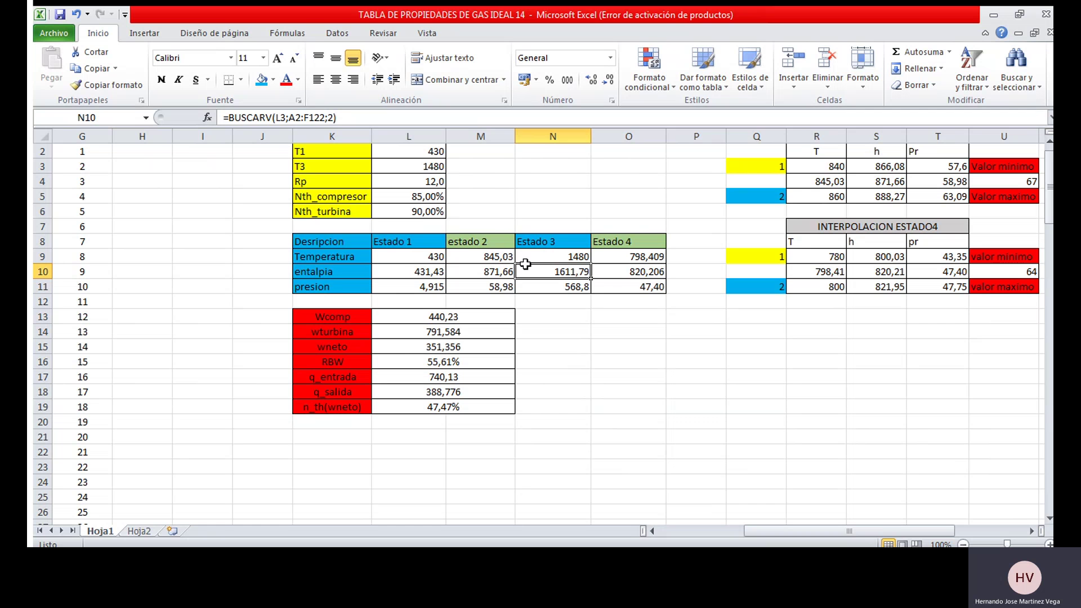
pyautogui.click(449, 270)
# - Examine the q_salida formula in L18 and the Estado 4 and Estado 1 enthalpies in O10 and L10
pyautogui.click(414, 403)
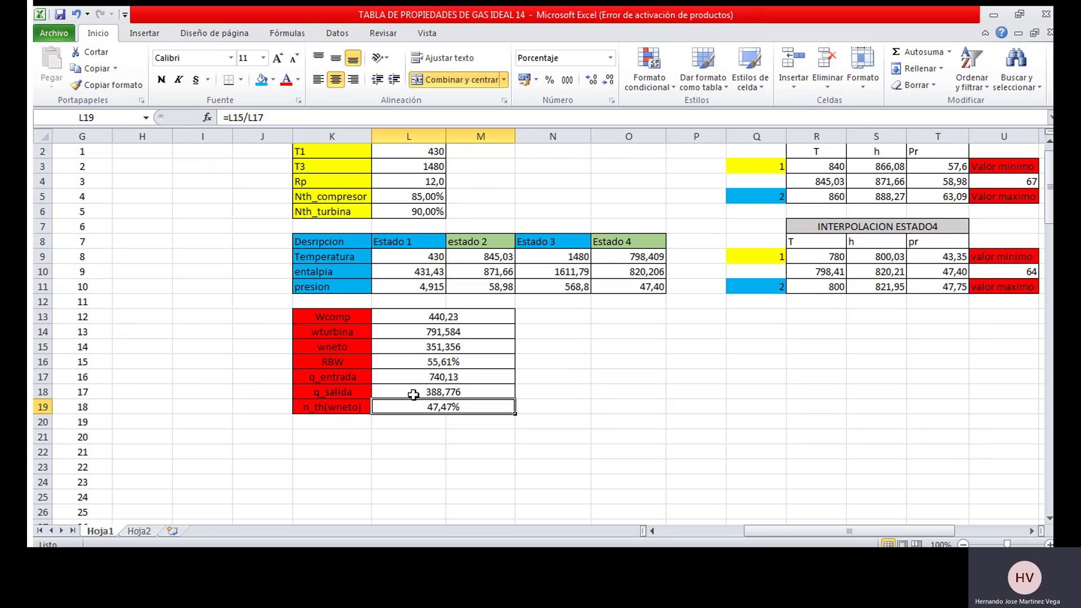
pyautogui.click(422, 389)
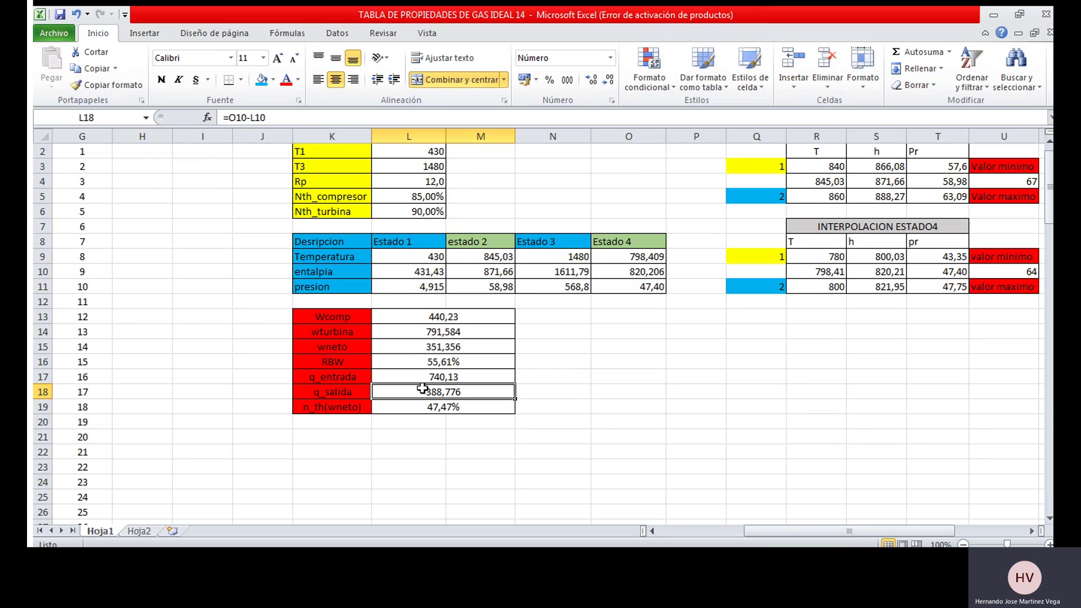
pyautogui.click(622, 269)
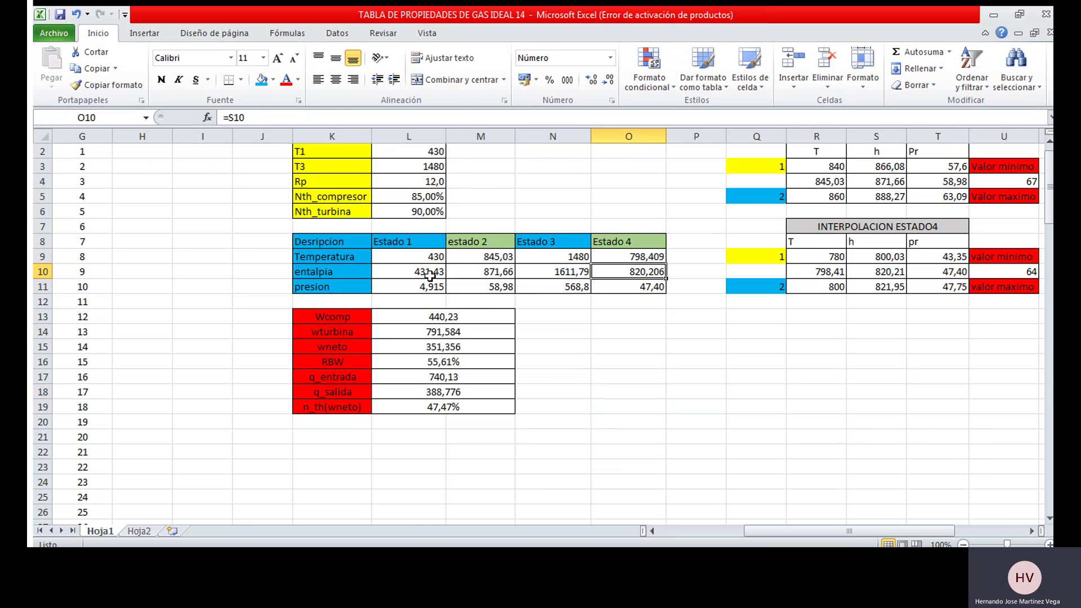
pyautogui.click(399, 269)
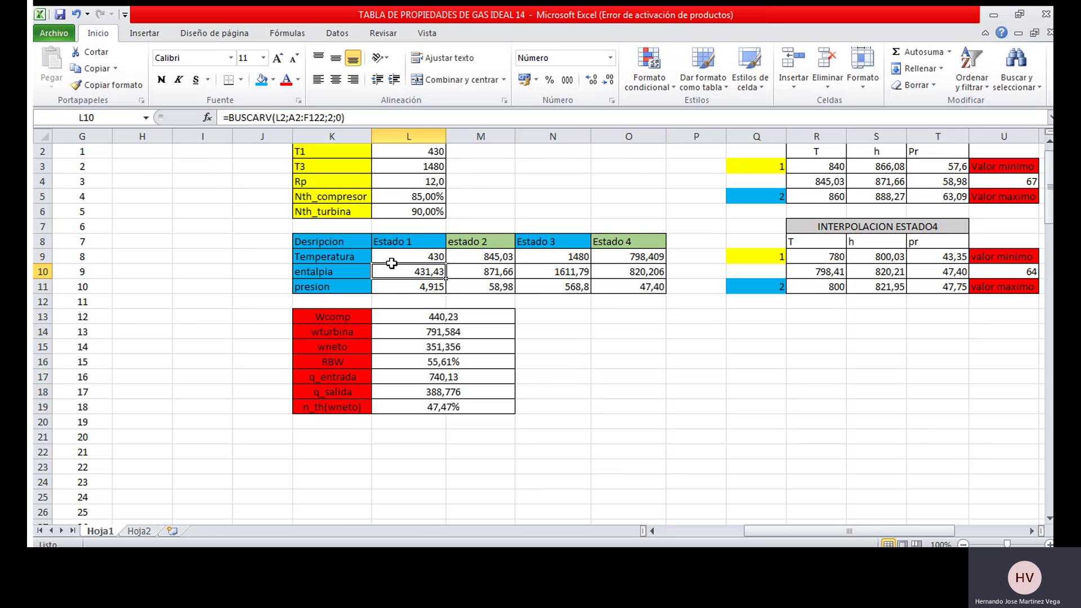
# - Examine how the thermal efficiency in L19 divides wneto in L15 by q_entrada in L17
pyautogui.click(444, 402)
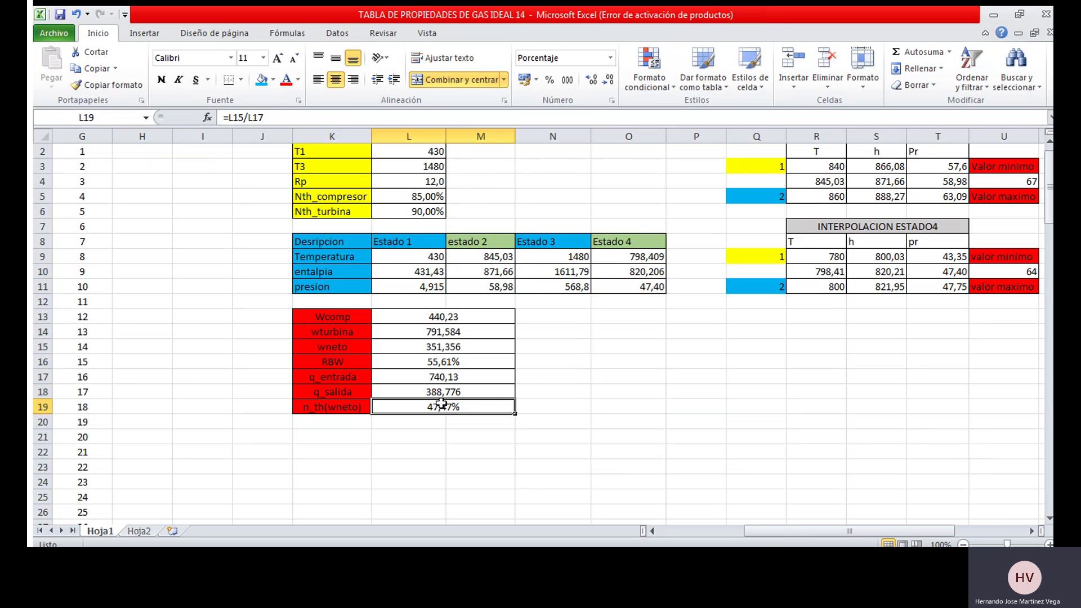
pyautogui.click(441, 346)
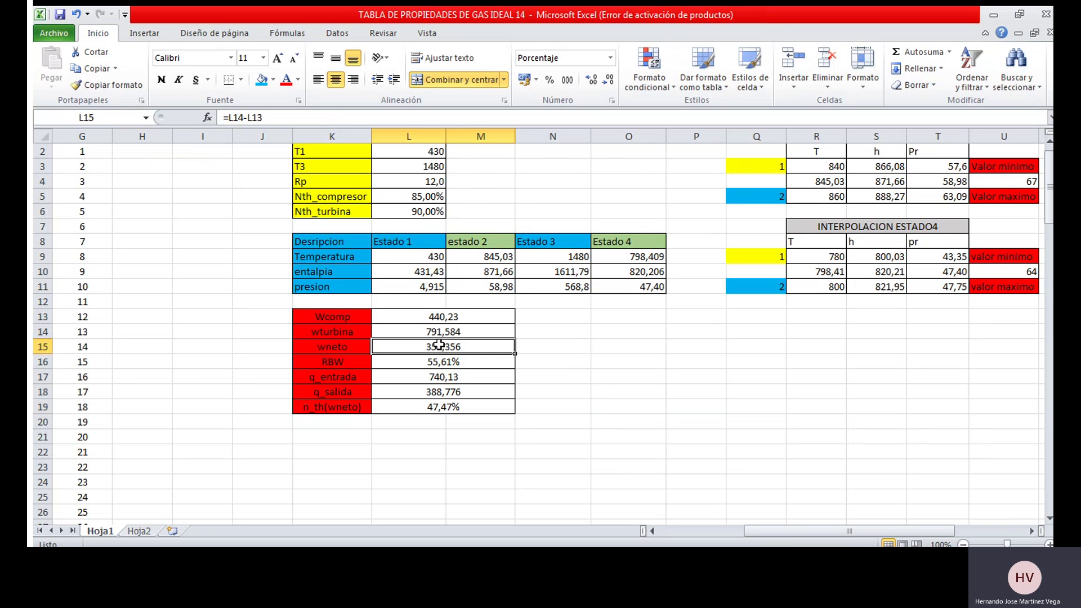
pyautogui.click(435, 406)
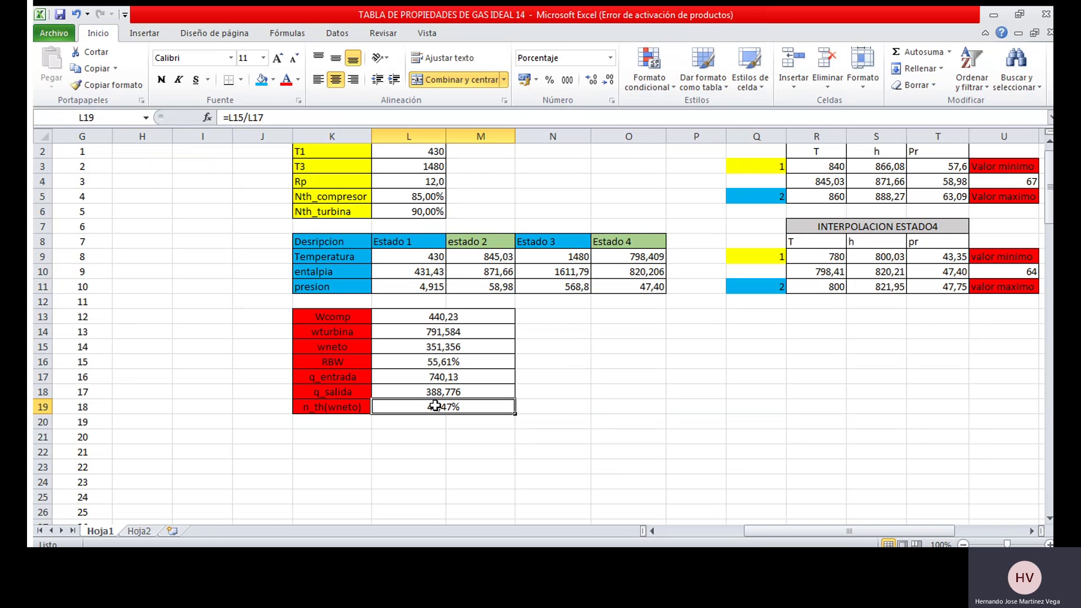
pyautogui.click(432, 378)
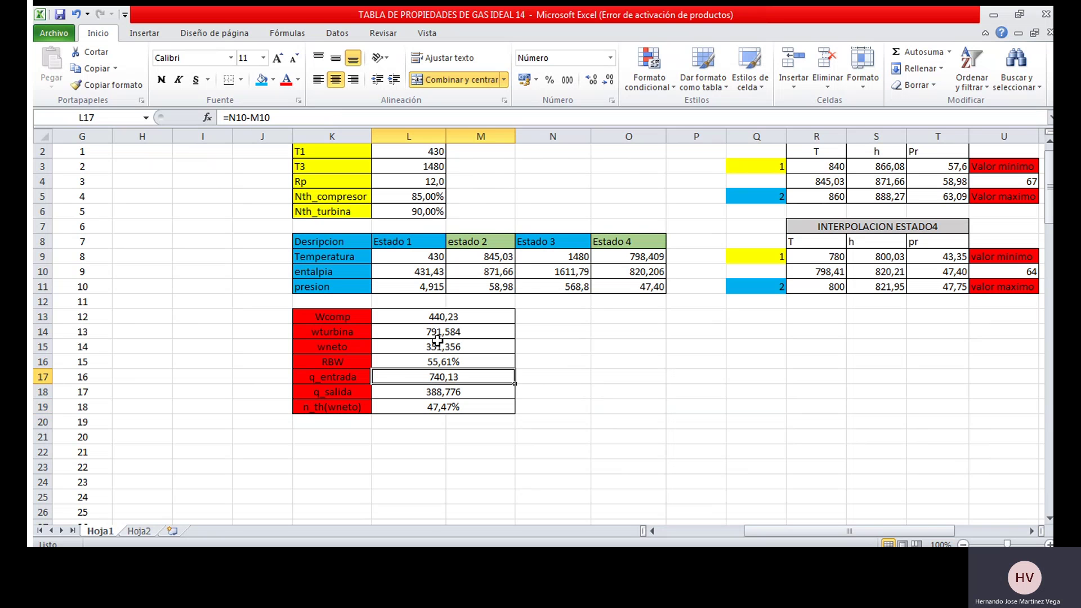
pyautogui.click(460, 404)
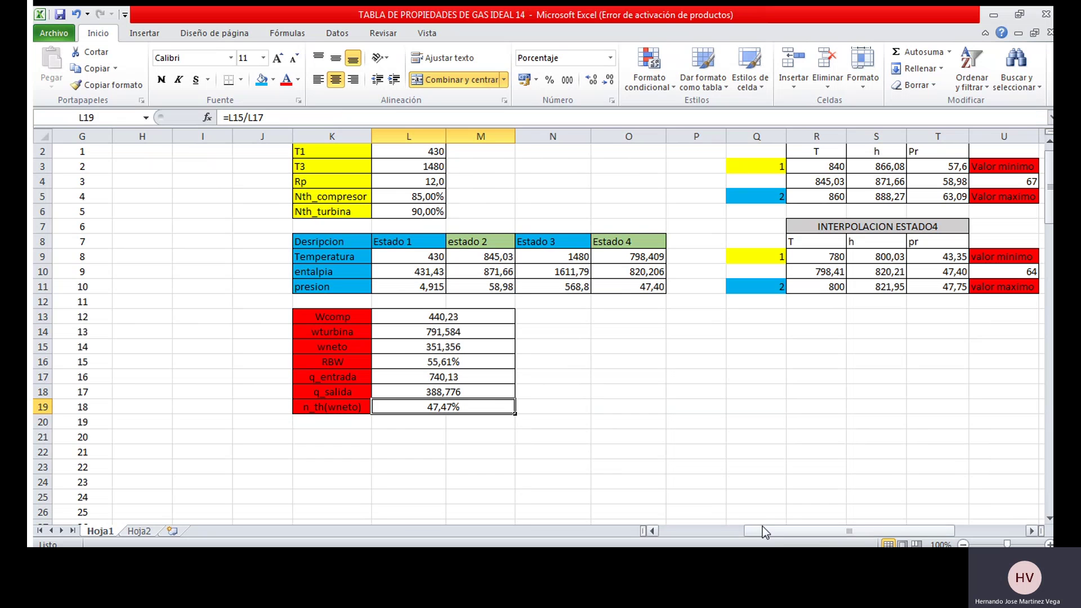
# - Inspect the actual-cycle Wcomp formula in Y18 and the Nth_compresor efficiency in L5 that it references
pyautogui.moveTo(766, 525); pyautogui.dragTo(776, 525)
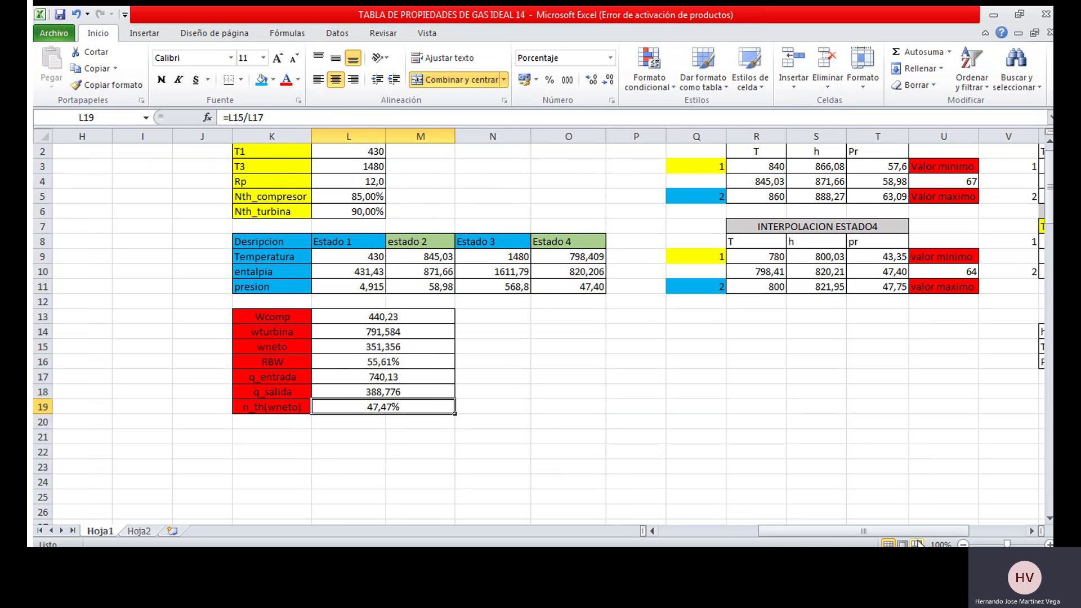
pyautogui.click(963, 544)
pyautogui.moveTo(803, 523); pyautogui.dragTo(820, 525)
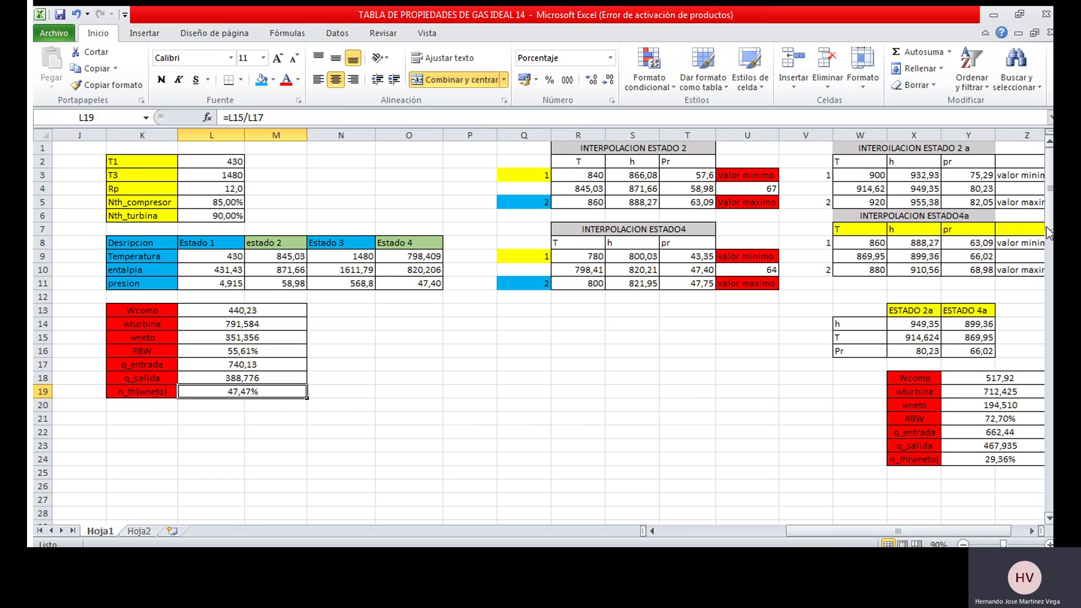
pyautogui.scroll(-2, 1047, 234)
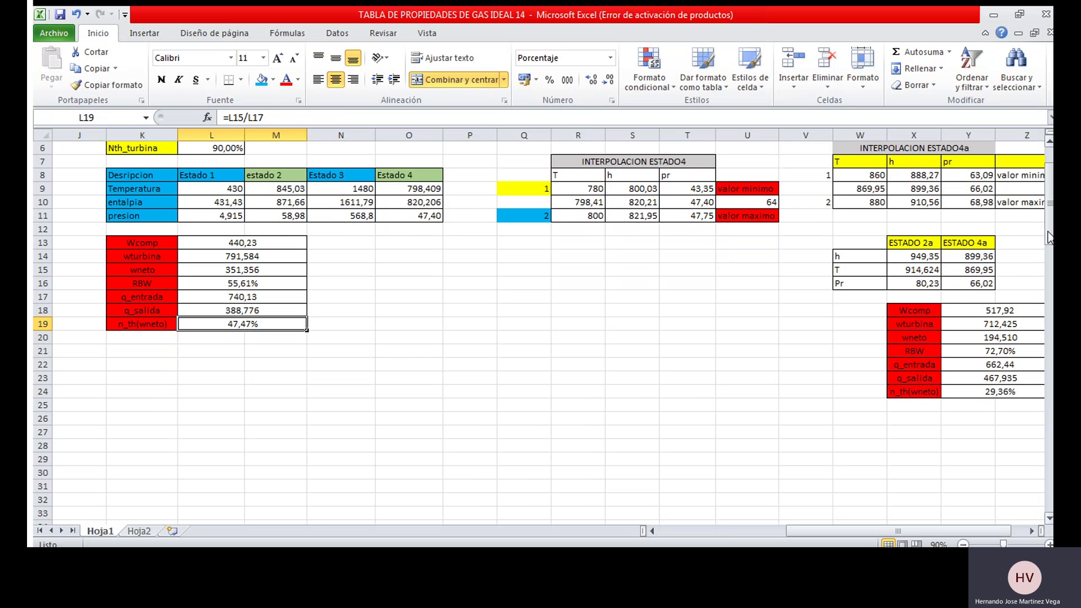
pyautogui.click(967, 303)
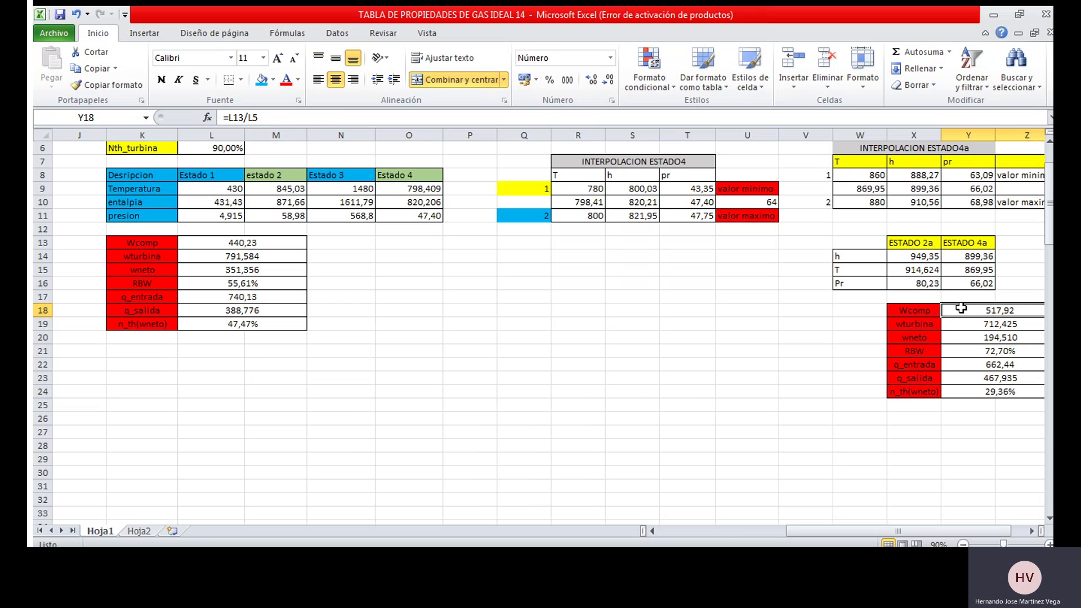
pyautogui.moveTo(1046, 212); pyautogui.dragTo(1046, 200)
pyautogui.click(219, 198)
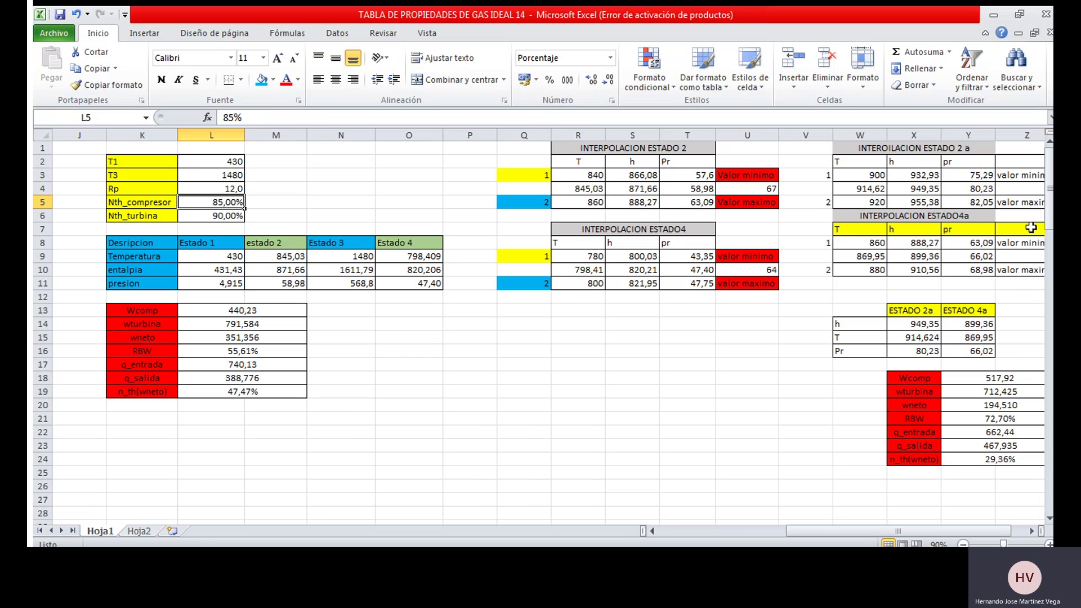
# - Examine the actual-cycle wturbina, wneto and RBW formulas in Y19, Y20 and Y21
pyautogui.moveTo(1045, 220); pyautogui.dragTo(1046, 225)
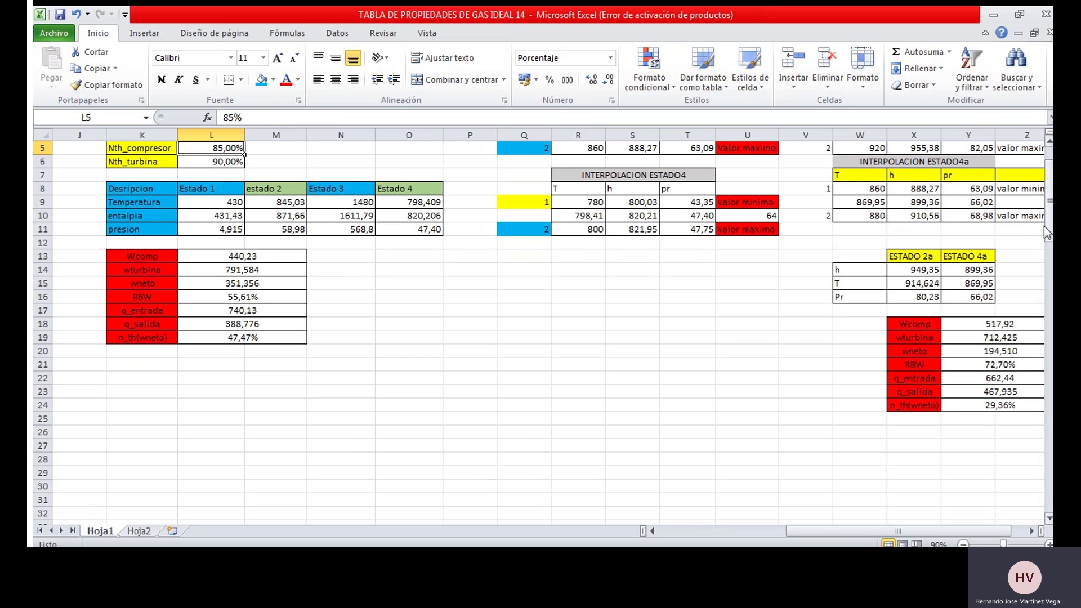
pyautogui.click(957, 336)
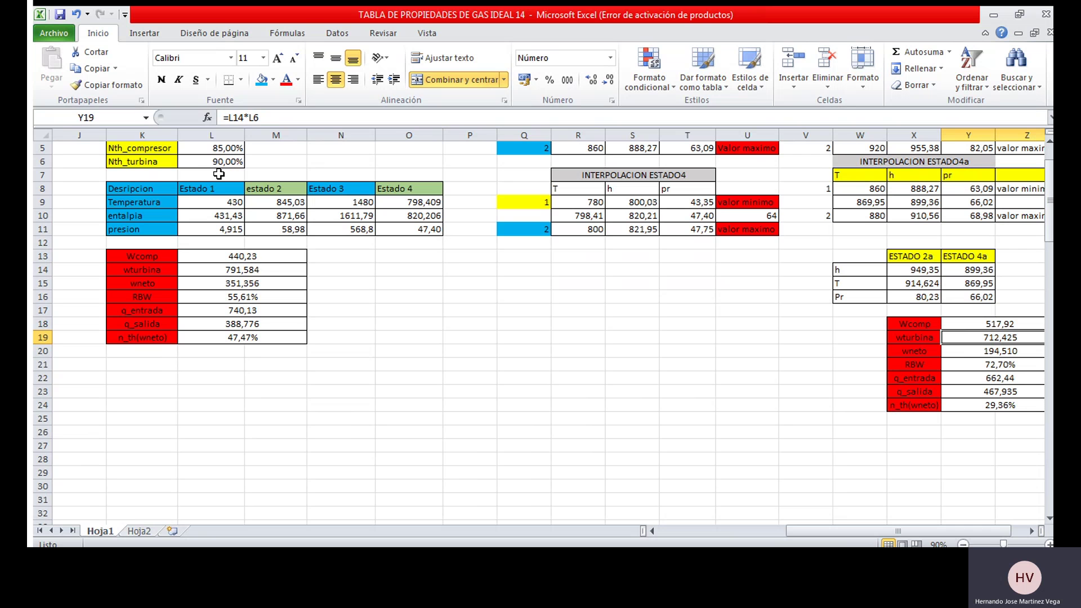
pyautogui.click(999, 348)
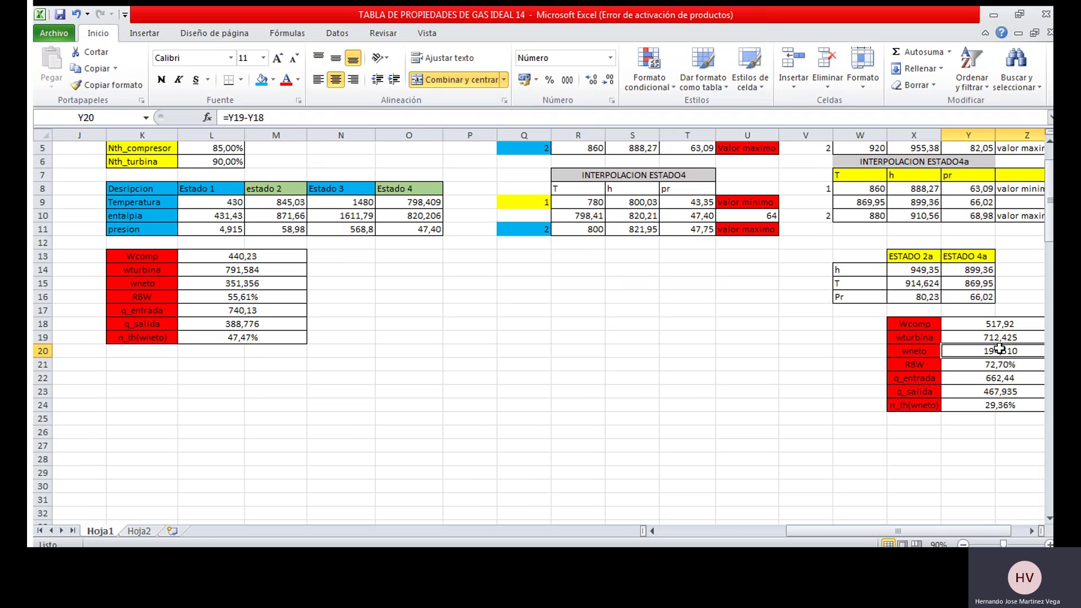
pyautogui.click(988, 359)
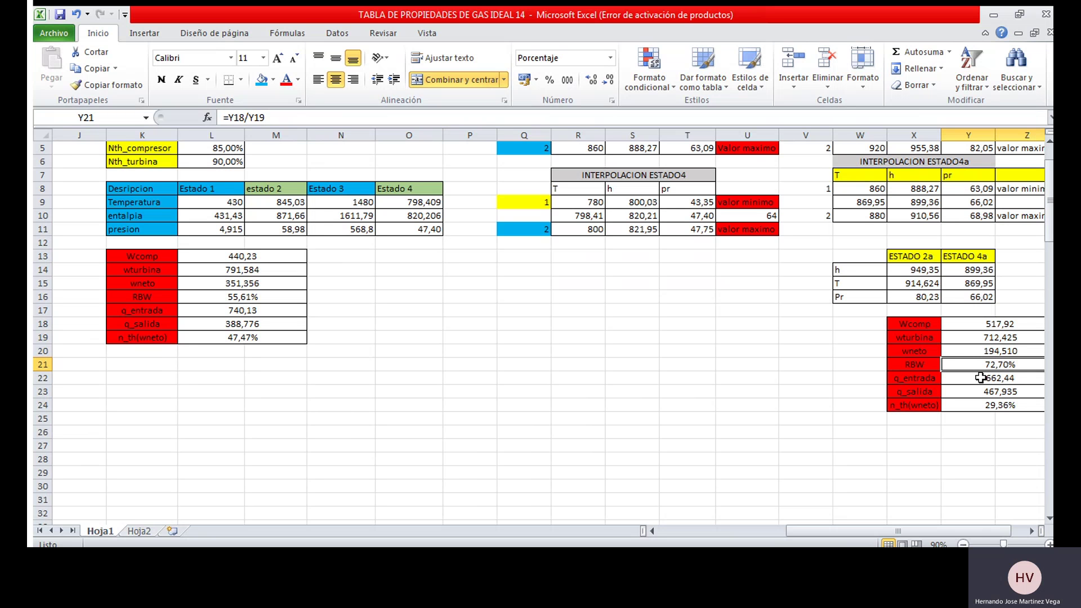
# - Examine the actual-cycle q_entrada, q_salida and thermal efficiency formulas in Y22, Y23 and Y24
pyautogui.click(979, 372)
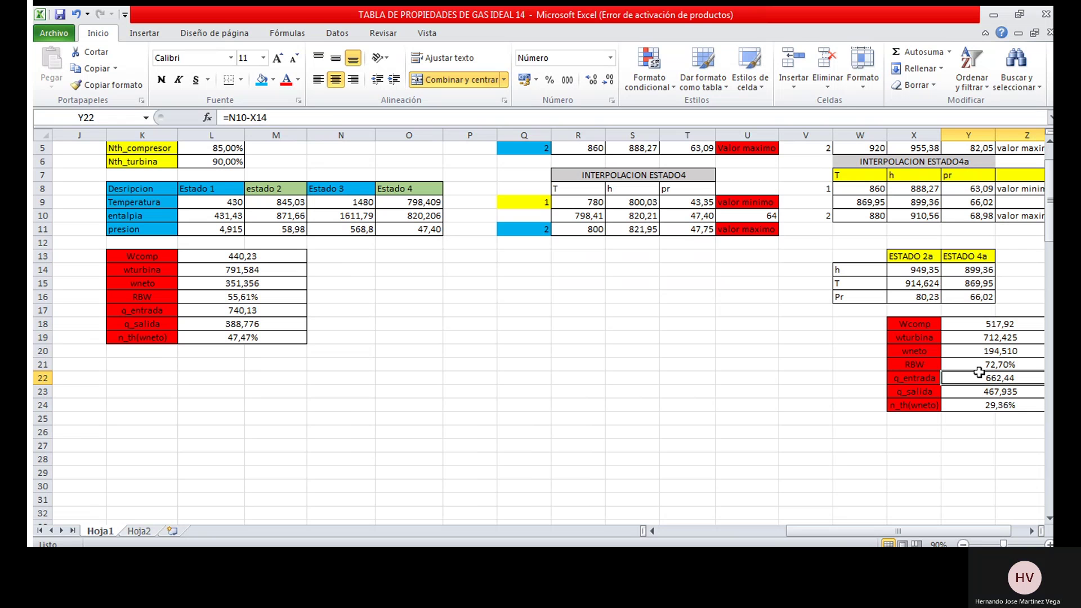
pyautogui.click(975, 385)
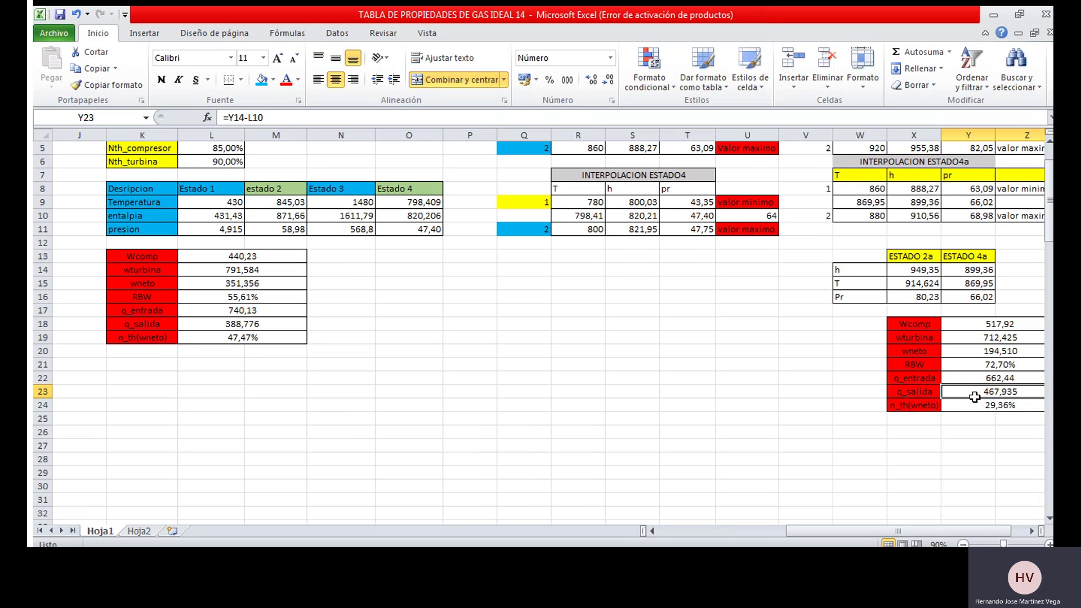
pyautogui.click(968, 400)
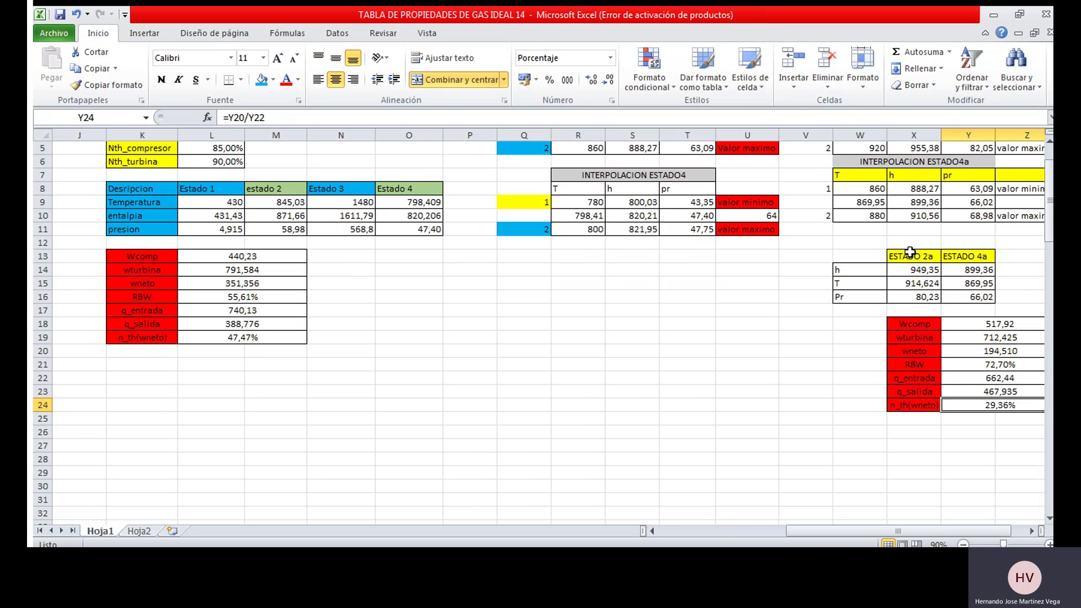
# - Inspect how the ESTADO 2a and ESTADO 4a enthalpies are calculated in X14 and Y14
pyautogui.click(949, 254)
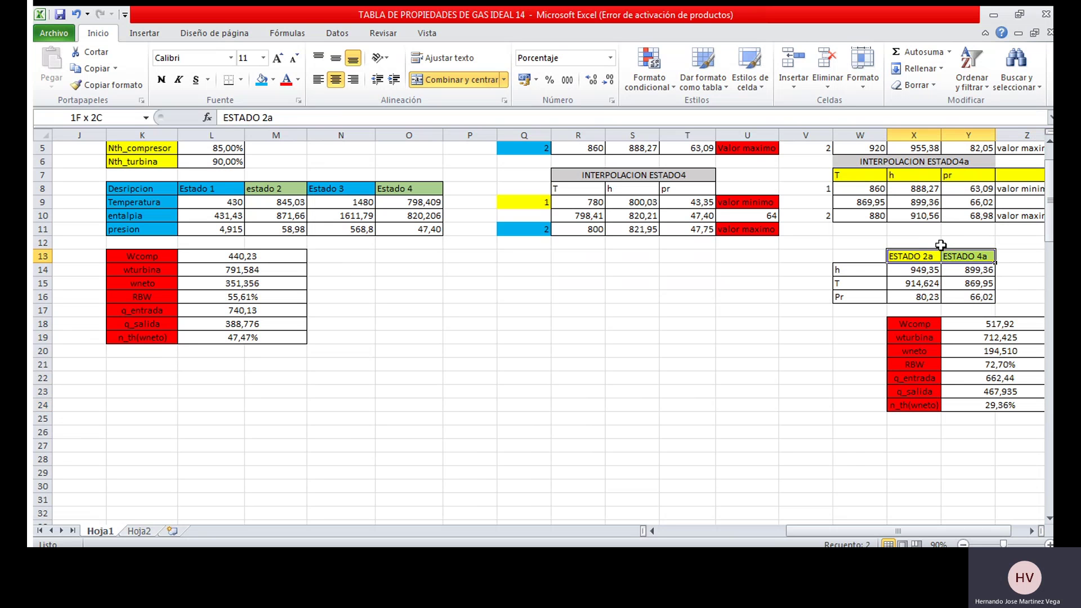
pyautogui.click(903, 264)
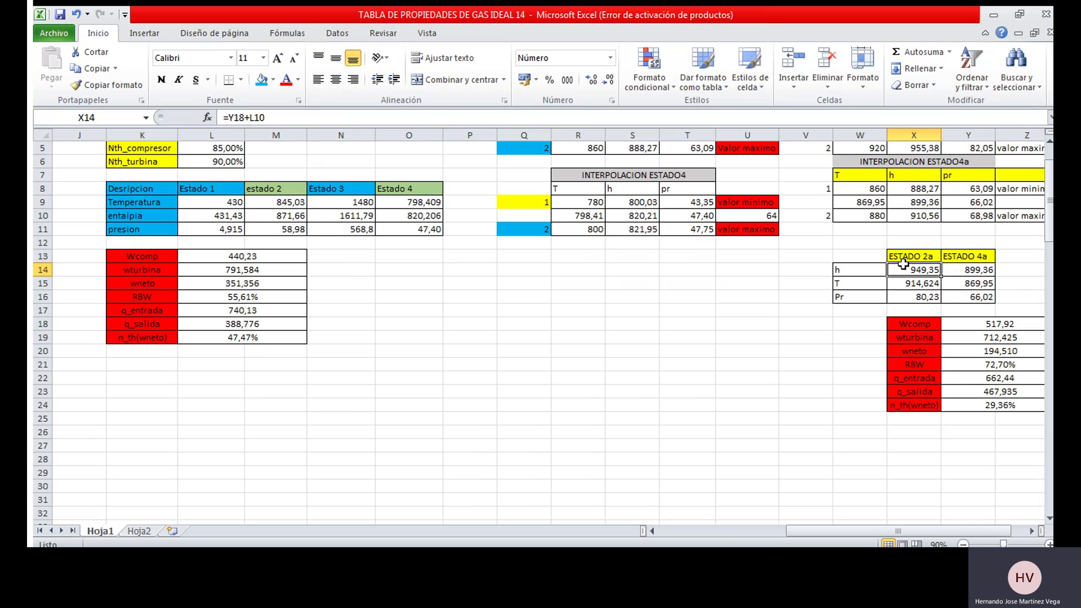
pyautogui.click(962, 269)
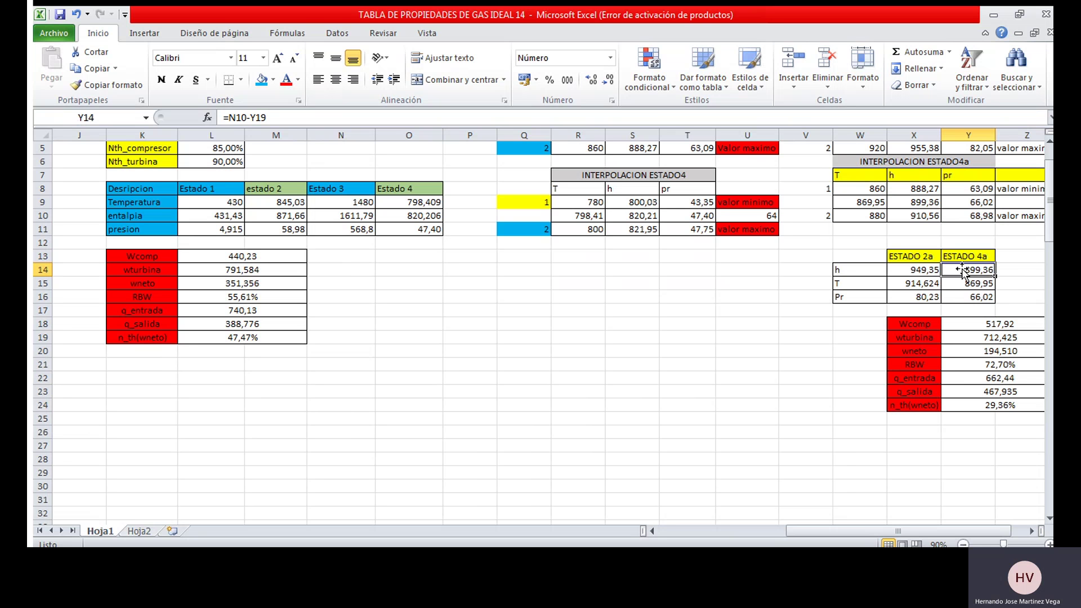
# - Locate the interpolation tables for Estado 2a and Estado 4a headed in W1 and W6
pyautogui.moveTo(795, 530); pyautogui.dragTo(808, 530)
pyautogui.moveTo(1046, 217); pyautogui.dragTo(1046, 205)
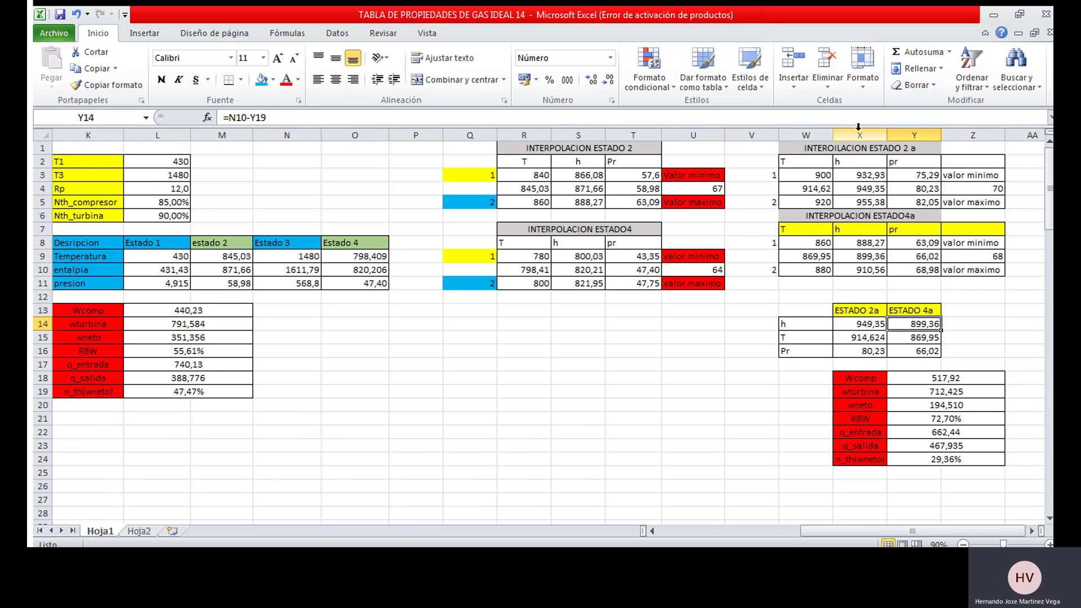
pyautogui.click(861, 149)
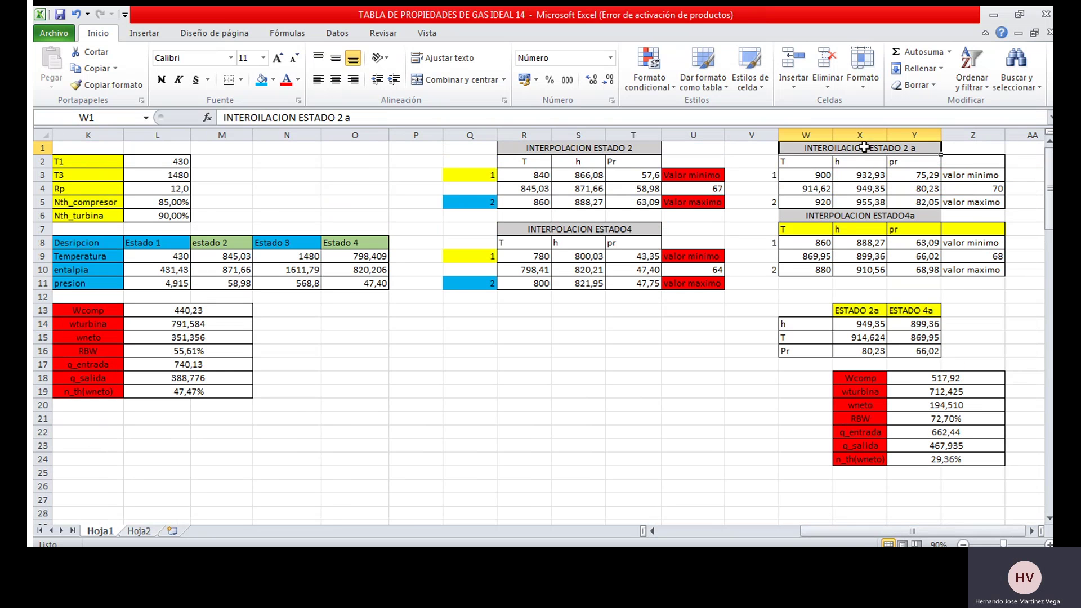
pyautogui.click(851, 215)
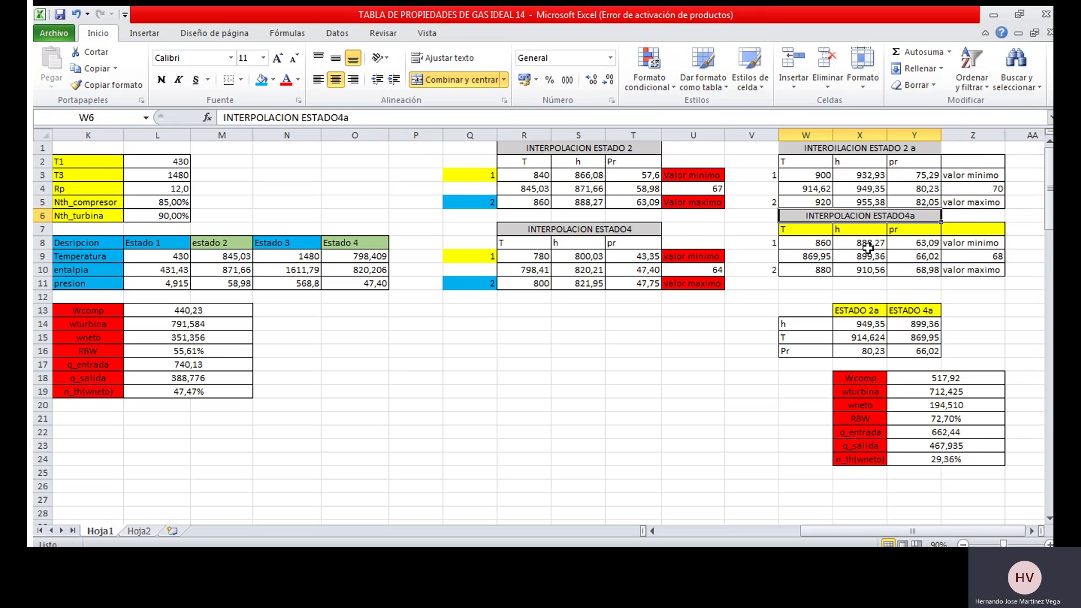
# - Inspect the COINCIDIR formula in Z4 and the INDICE formulas in the minimum and maximum rows of the Estado 2a interpolation table
pyautogui.click(962, 184)
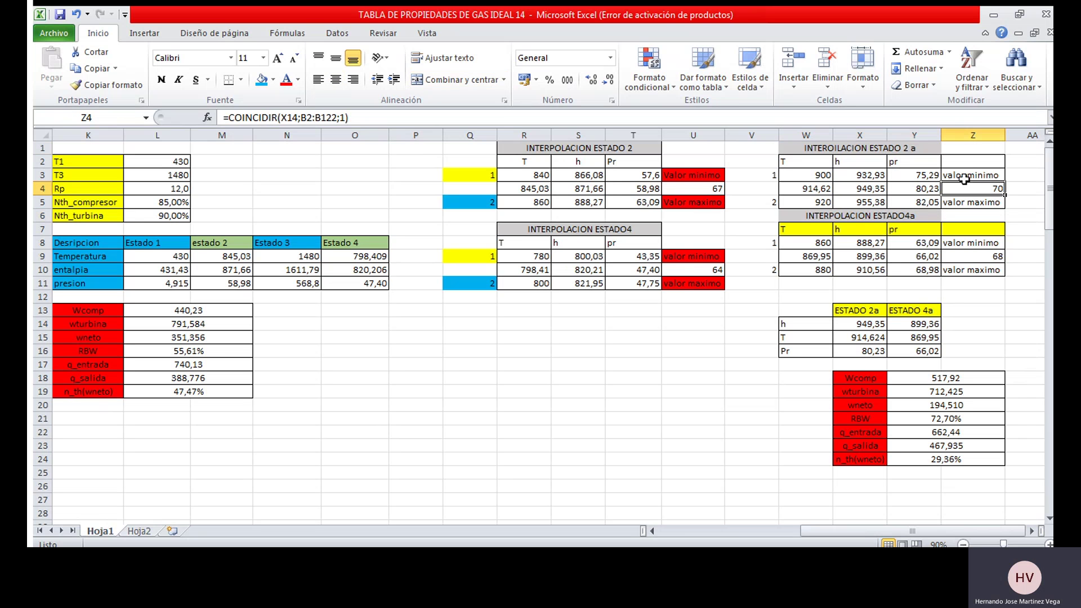
pyautogui.click(892, 171)
pyautogui.click(852, 174)
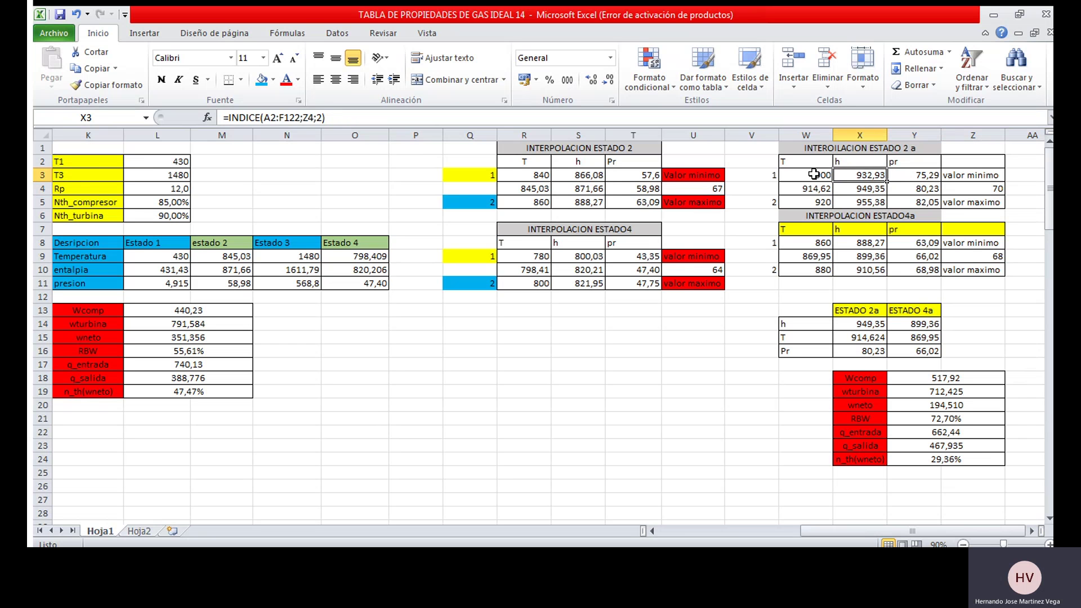
pyautogui.click(943, 186)
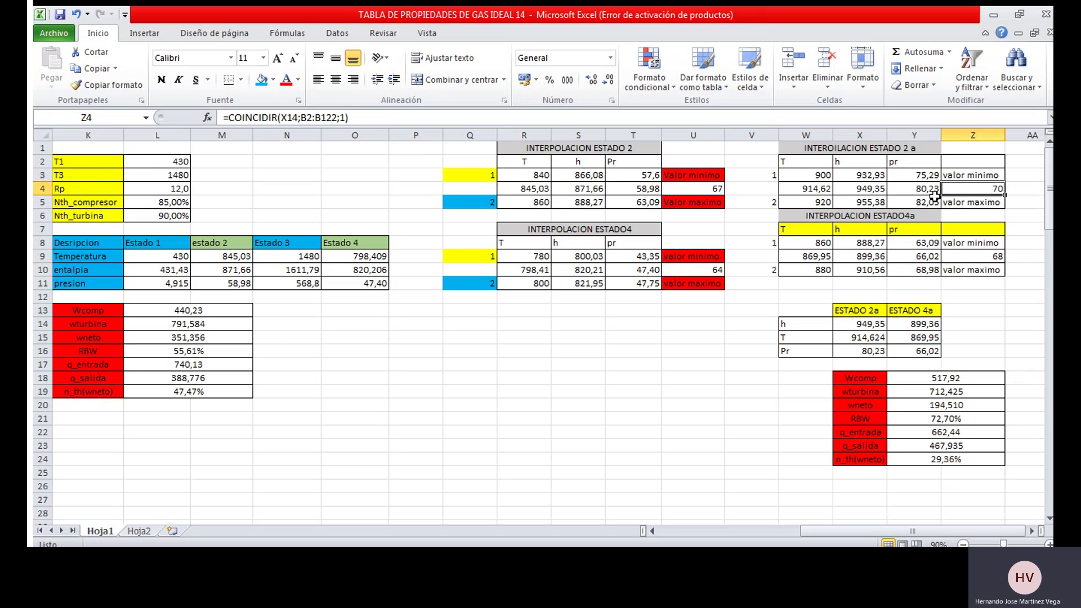
pyautogui.click(913, 202)
pyautogui.click(872, 202)
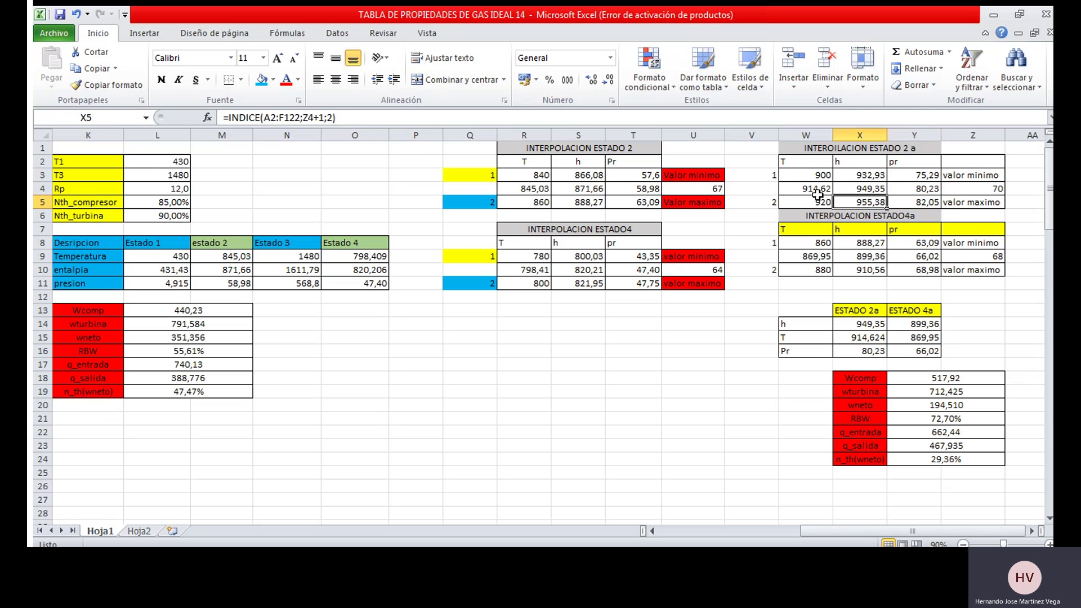
pyautogui.click(817, 198)
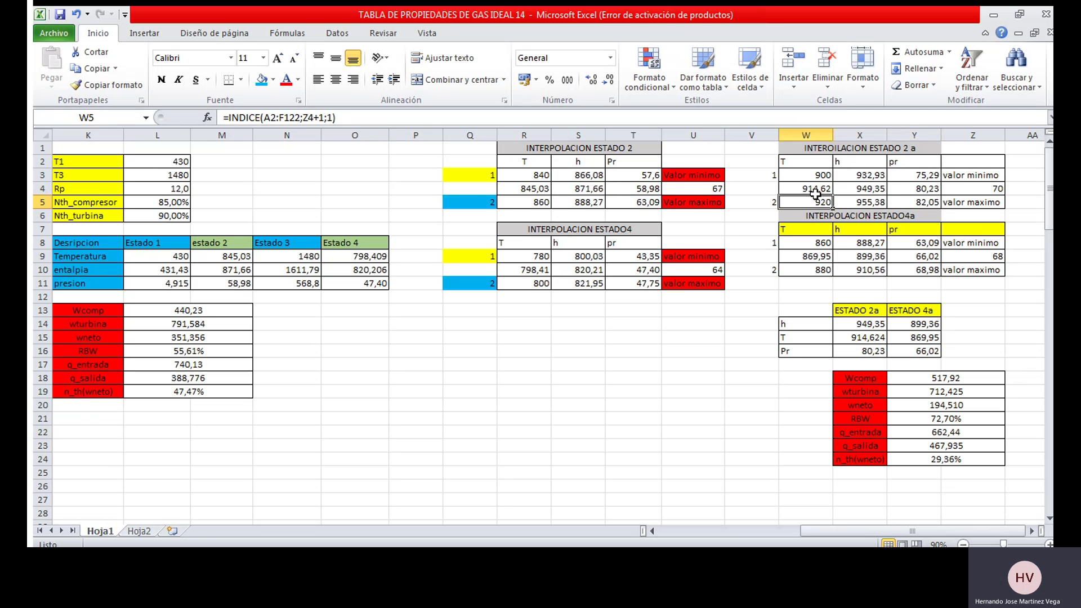
# - Examine the COINCIDIR arguments in Z4, comparing the X14 lookup value and the B2:B122 range with the table's enthalpy column
pyautogui.click(949, 187)
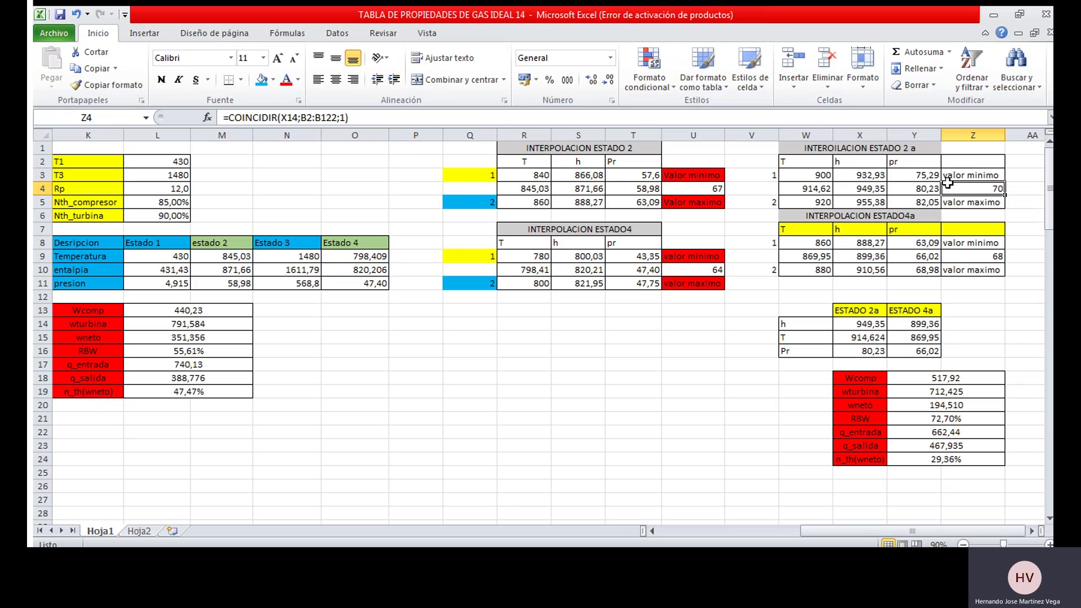
pyautogui.click(915, 188)
pyautogui.click(870, 189)
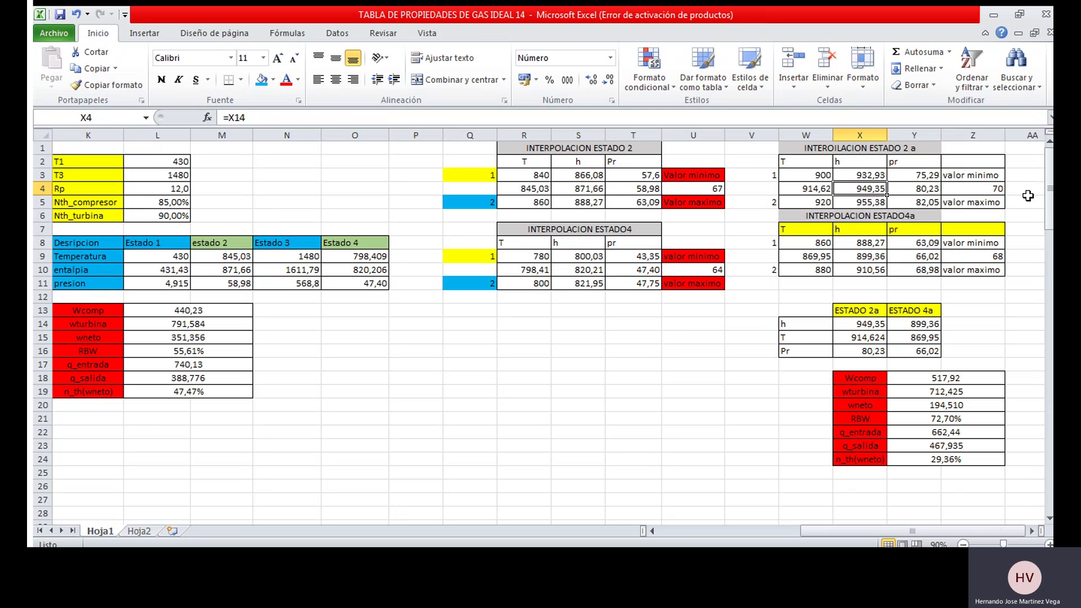
pyautogui.click(964, 184)
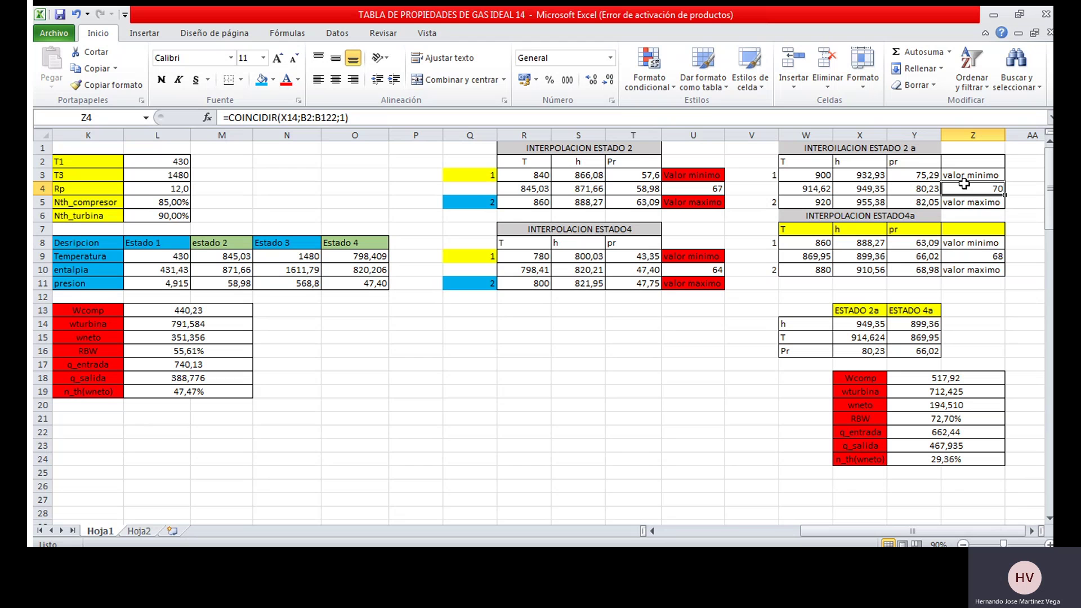
pyautogui.press('F2')
pyautogui.click(204, 116)
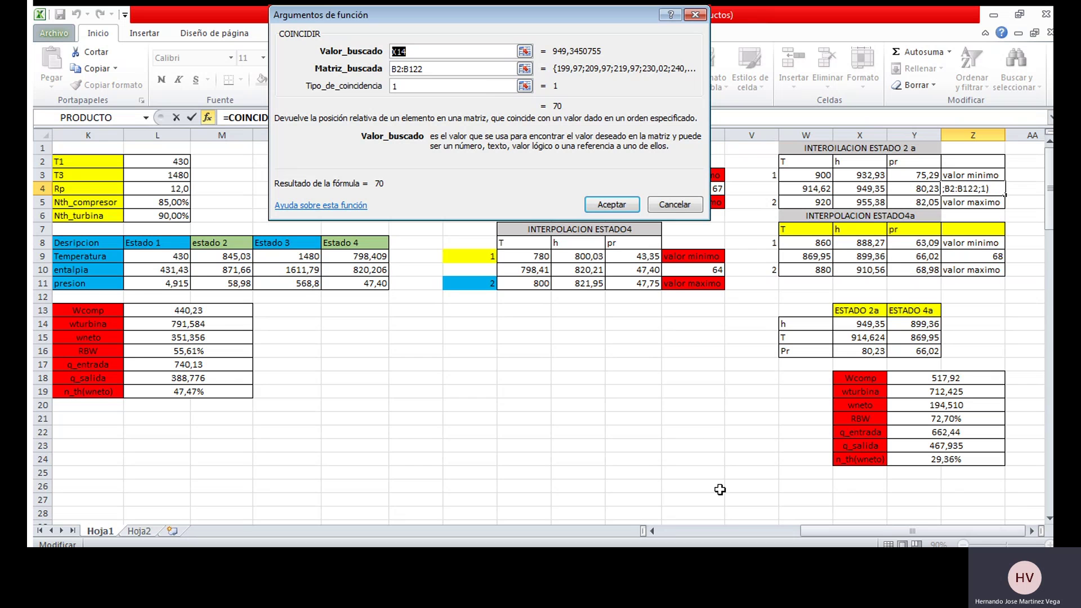
pyautogui.moveTo(801, 531); pyautogui.dragTo(662, 522)
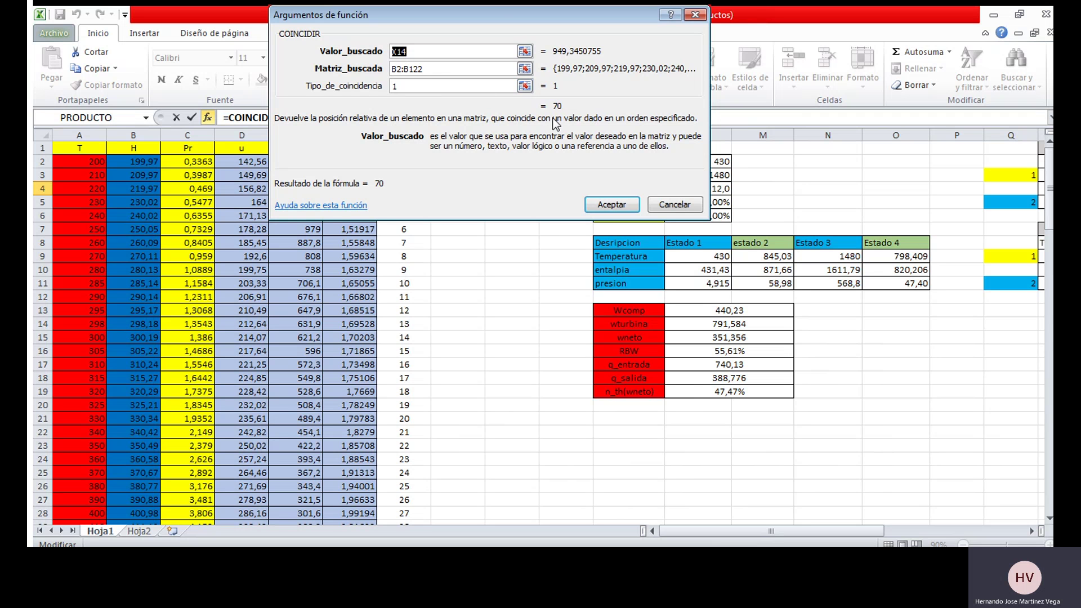
pyautogui.click(605, 202)
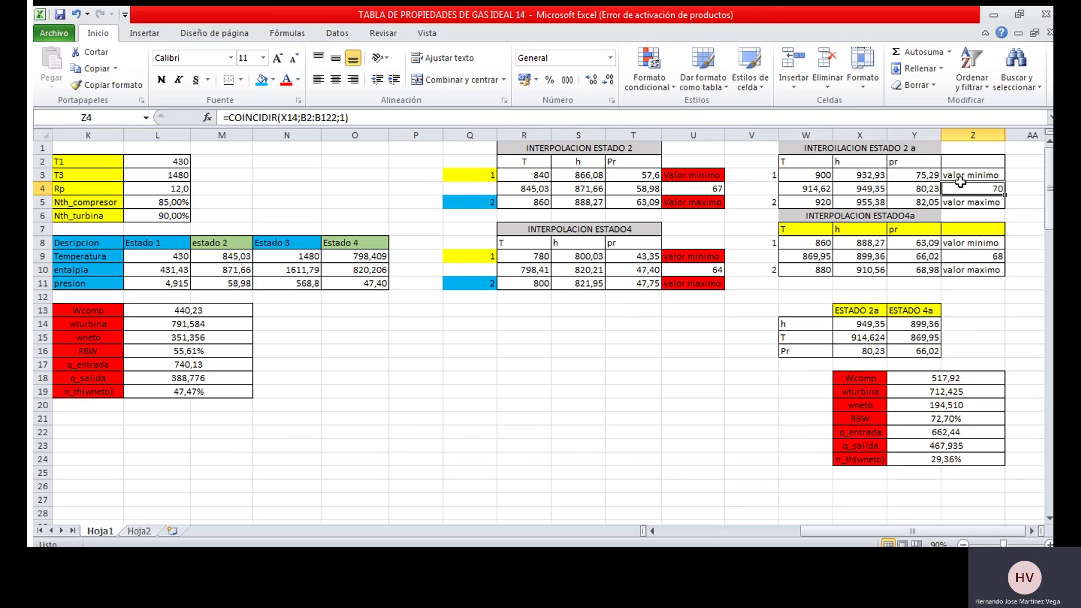
# - Examine the INDICE matrix, row and column arguments in Y3 and the maximum-row temperature formula in W5
pyautogui.click(921, 171)
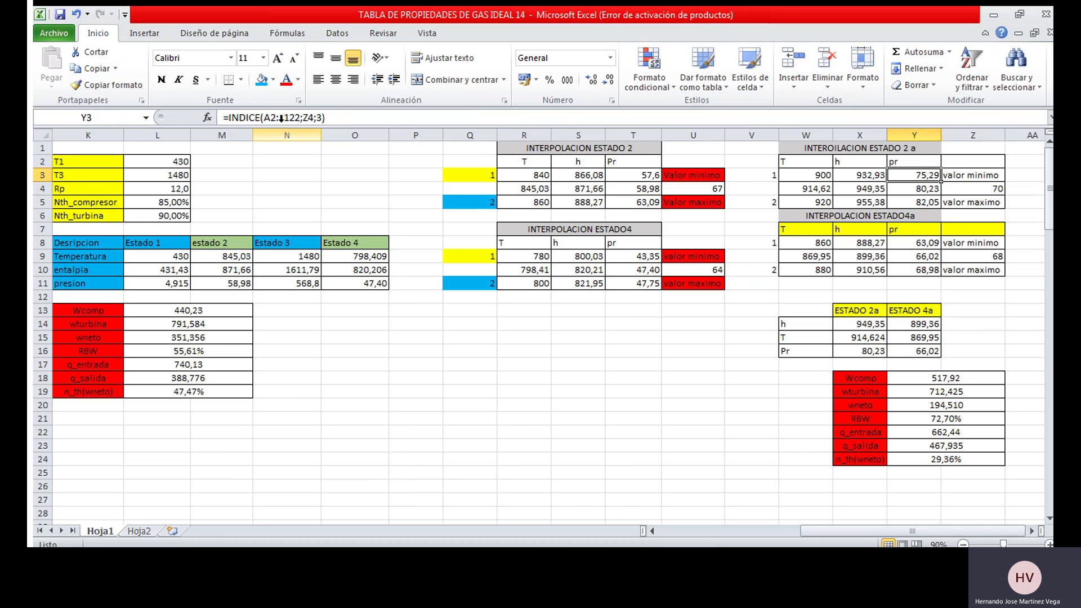
pyautogui.click(203, 117)
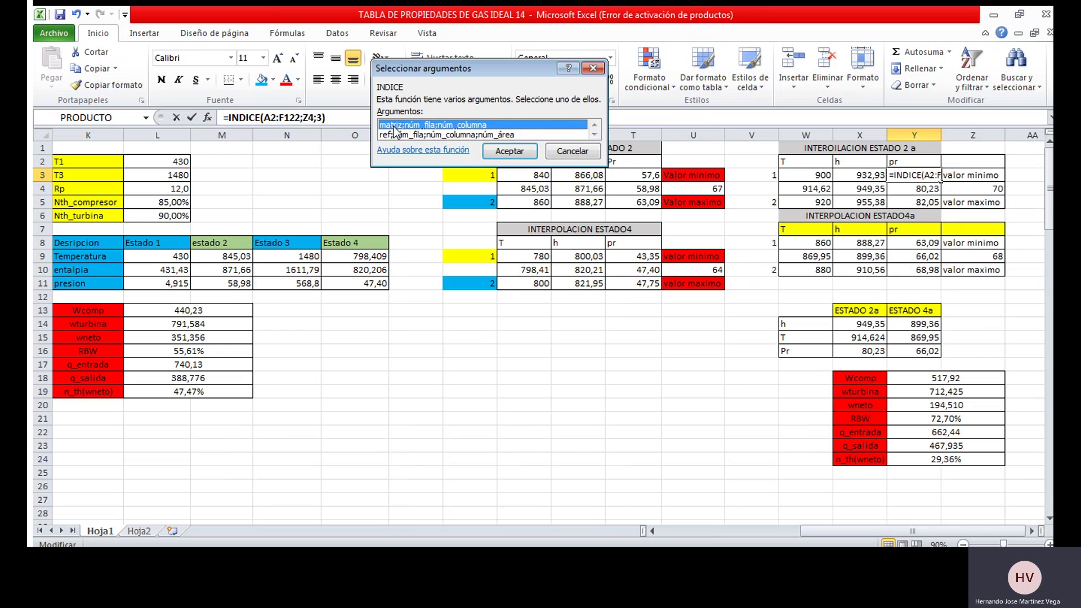
pyautogui.doubleClick(393, 125)
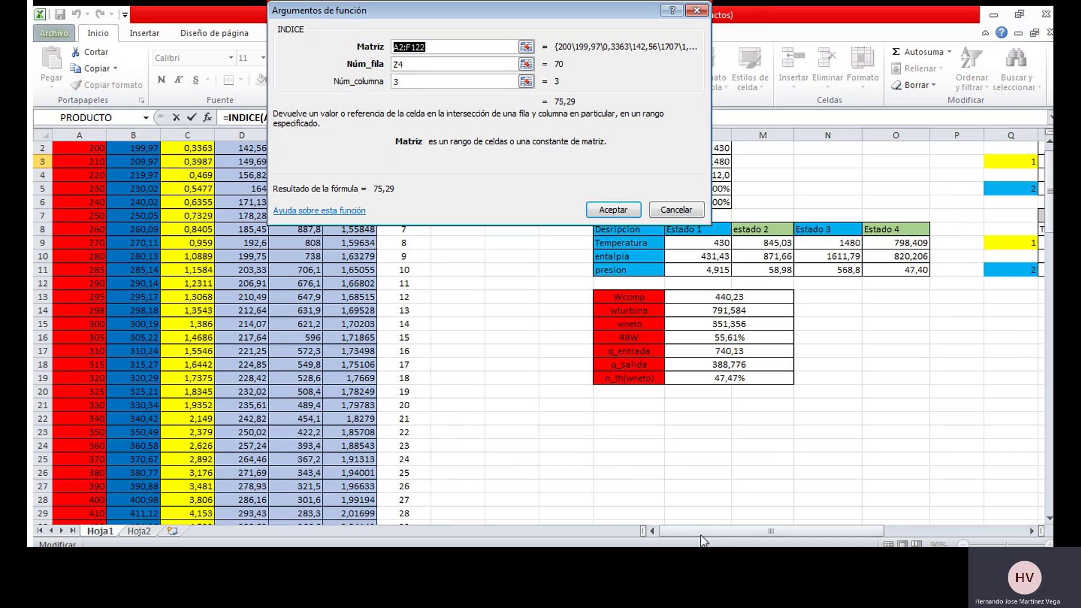
pyautogui.moveTo(700, 525); pyautogui.dragTo(809, 535)
pyautogui.moveTo(825, 532); pyautogui.dragTo(825, 529)
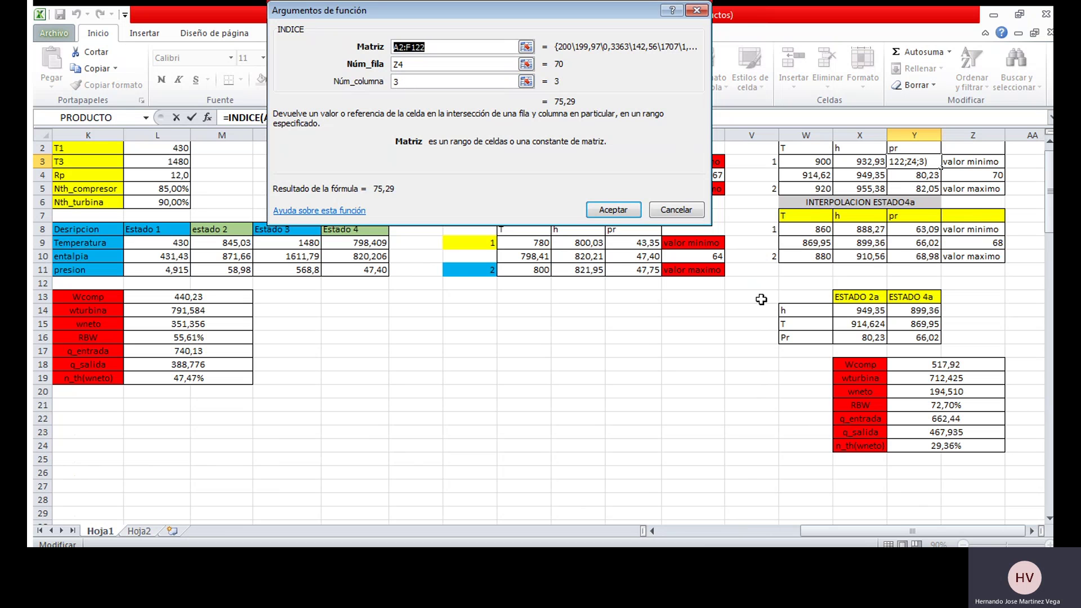
pyautogui.click(607, 214)
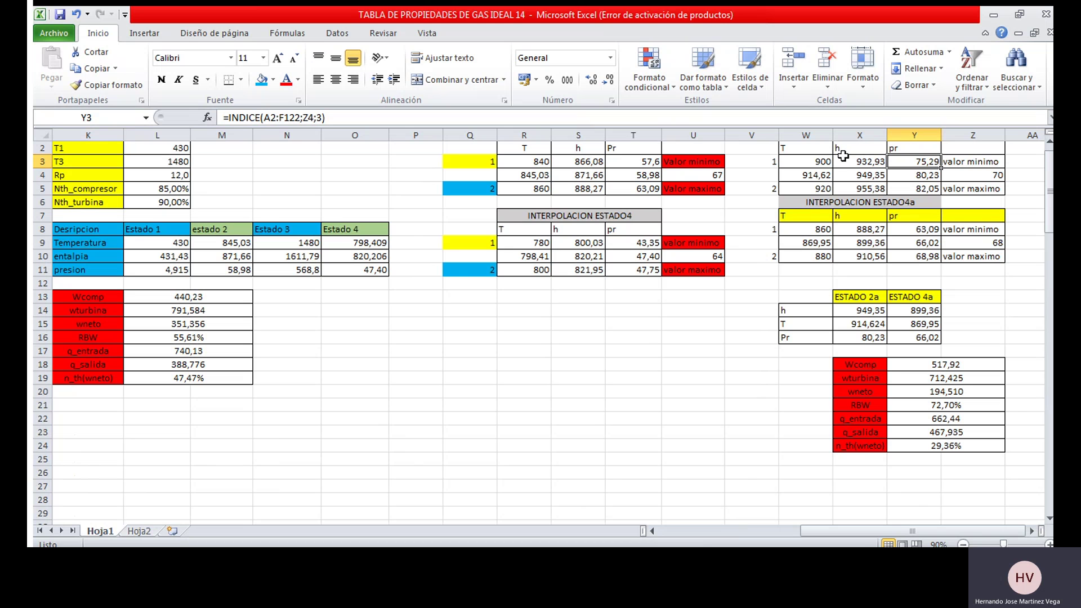
pyautogui.click(810, 184)
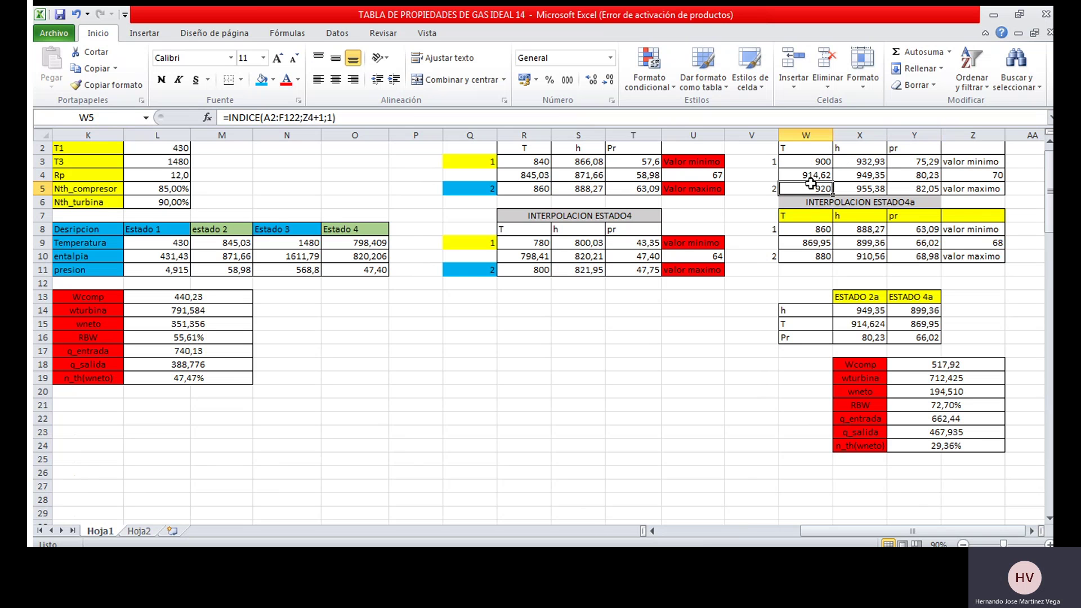
# - Fill the valor minimo and valor maximo label cells Z3 and Z5 of the Estado 2a interpolation table with red
pyautogui.click(967, 159)
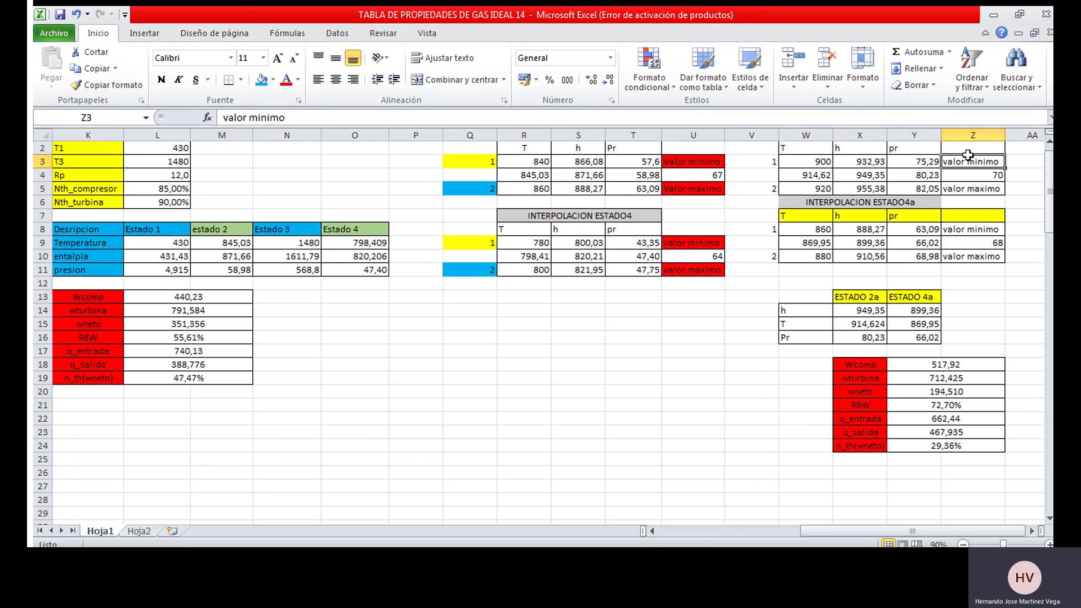
pyautogui.click(271, 78)
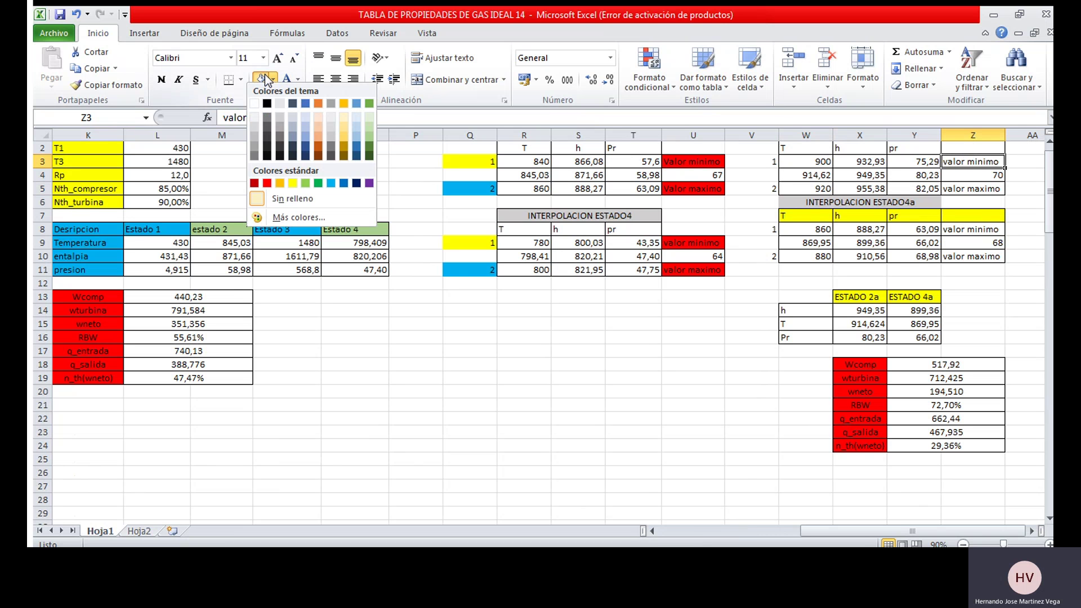
pyautogui.click(267, 183)
pyautogui.click(960, 202)
pyautogui.moveTo(952, 193); pyautogui.dragTo(957, 176)
pyautogui.click(960, 186)
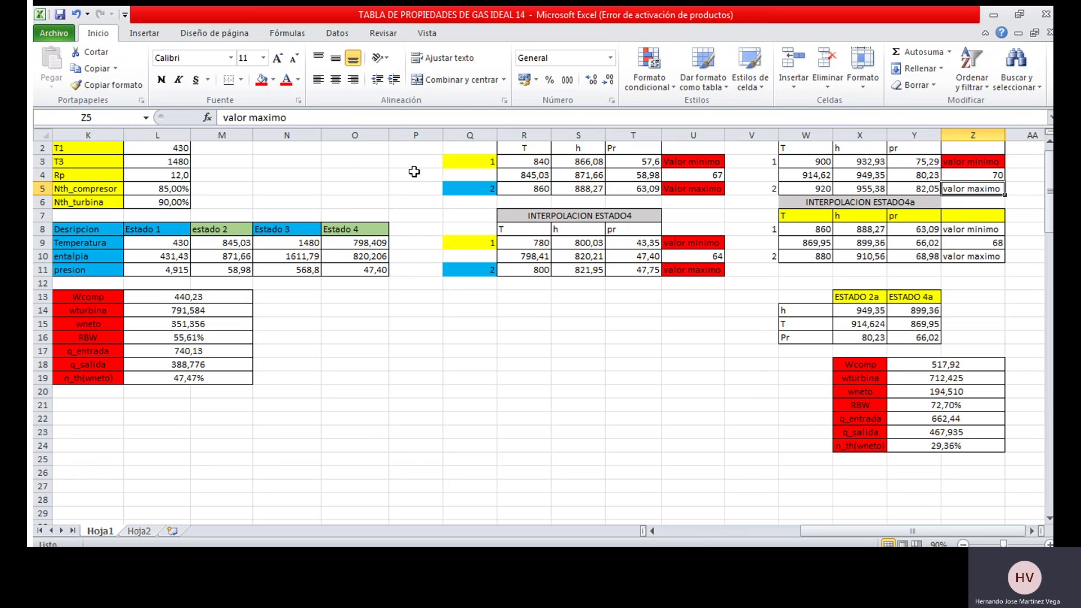
pyautogui.click(262, 79)
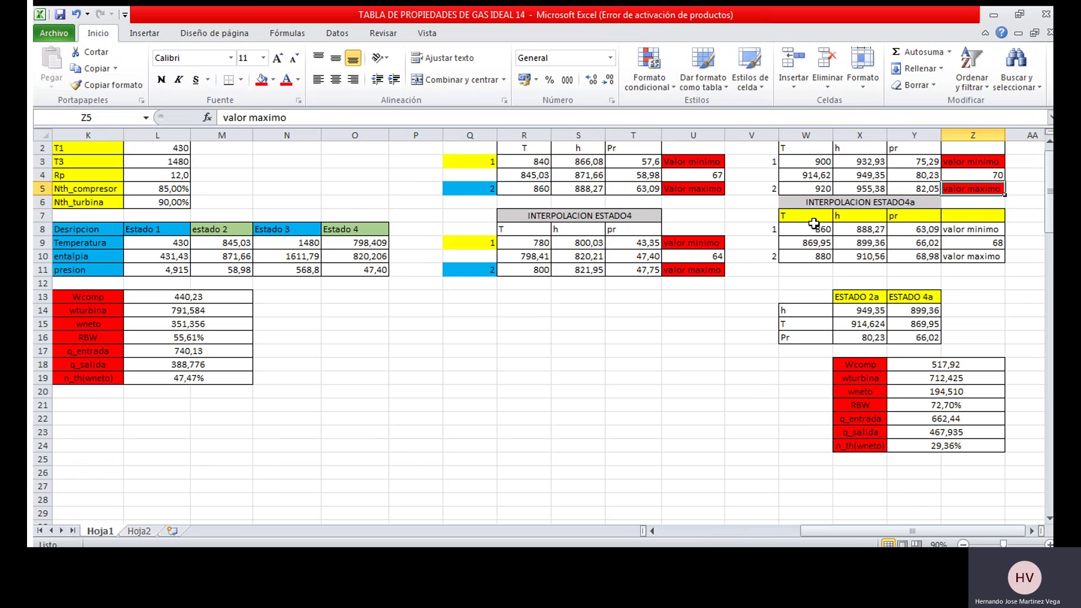
# - Fill the valor minimo and valor maximo label cells Z8 and Z10 of the Estado 4a interpolation table with red
pyautogui.click(962, 227)
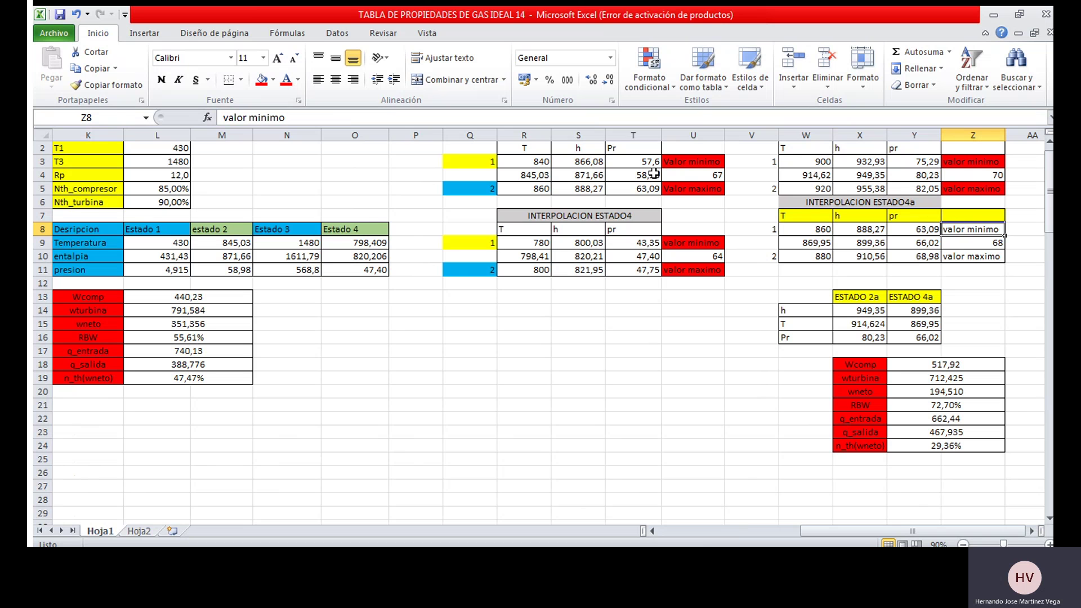
pyautogui.click(259, 81)
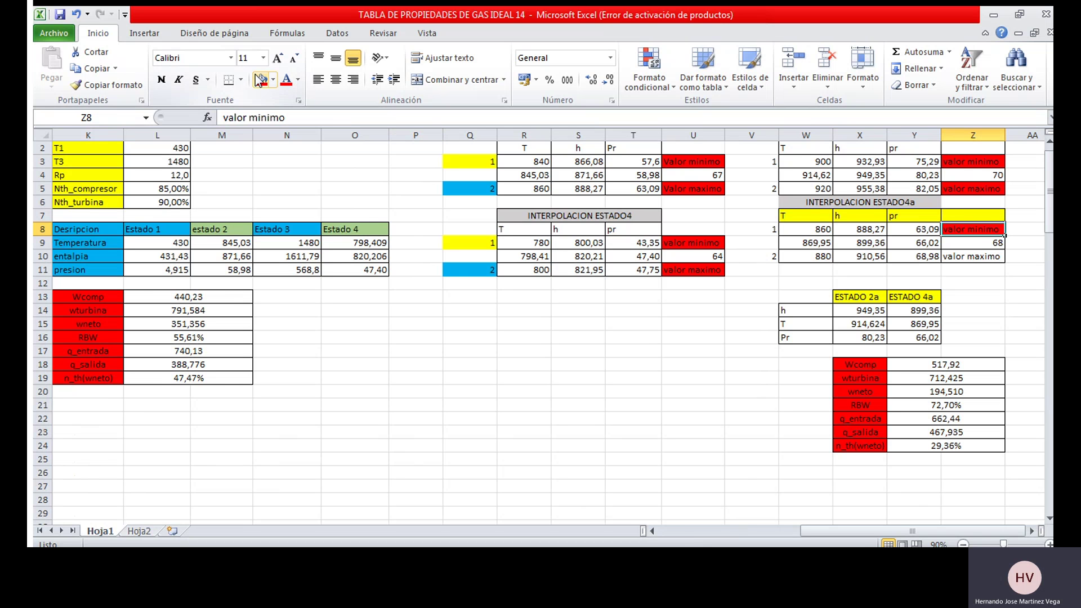
pyautogui.click(960, 255)
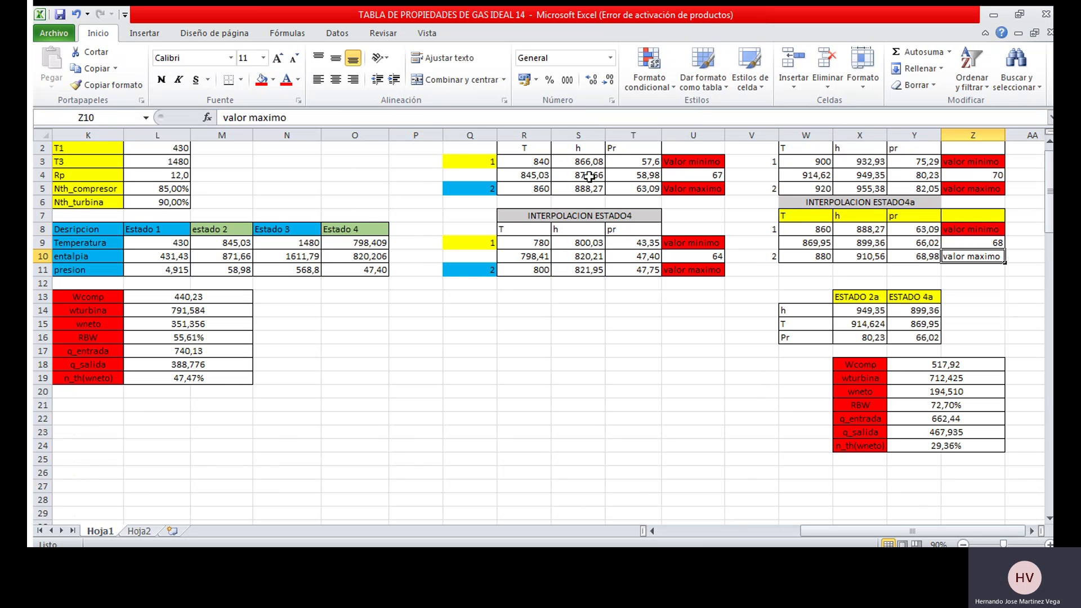
pyautogui.click(258, 80)
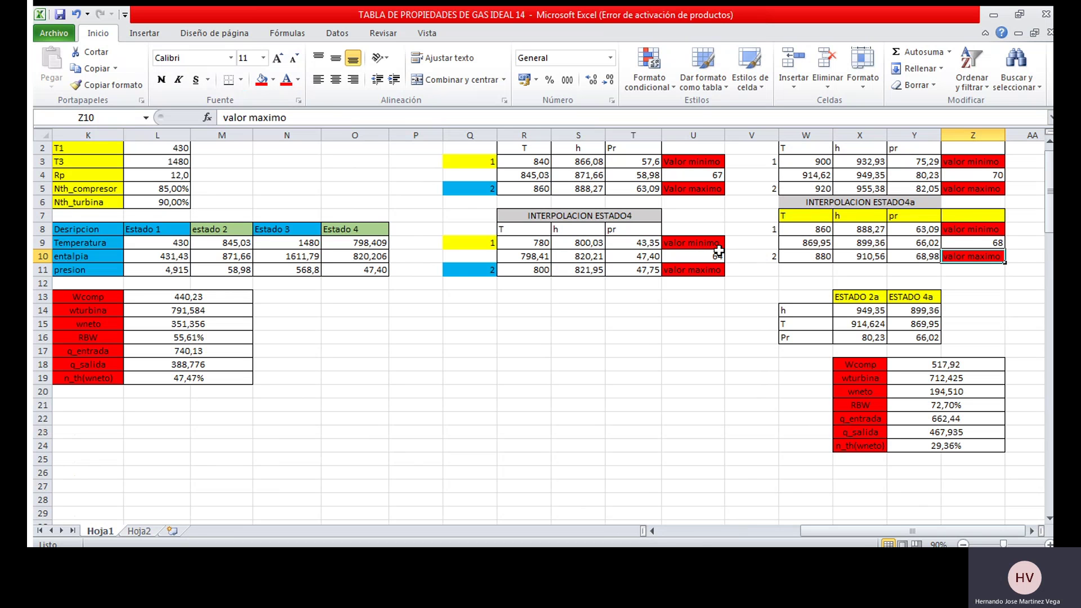
# - Compare the INDICE formulas in the minimum and maximum rows of the Estado 4a interpolation table, checking their row and column arguments
pyautogui.press('Left')
pyautogui.press('Left')
pyautogui.press('Left')
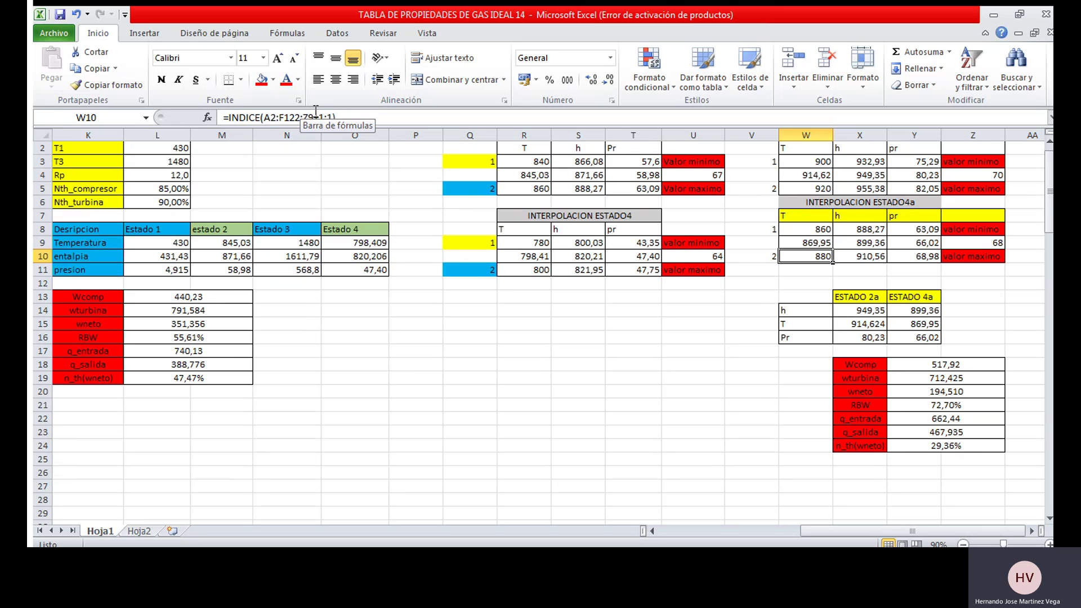
pyautogui.click(852, 255)
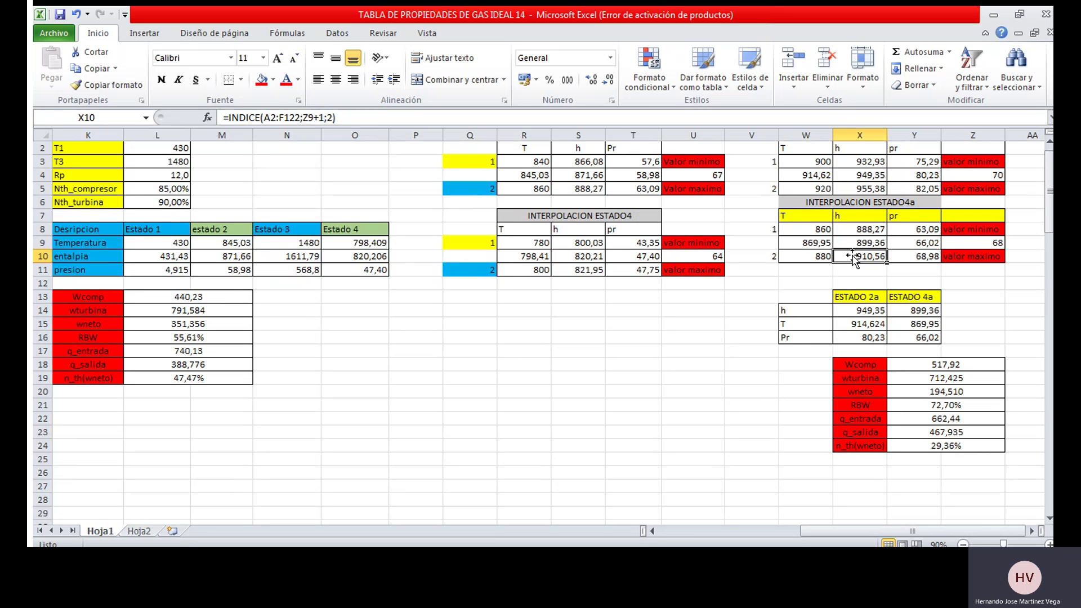
pyautogui.click(900, 254)
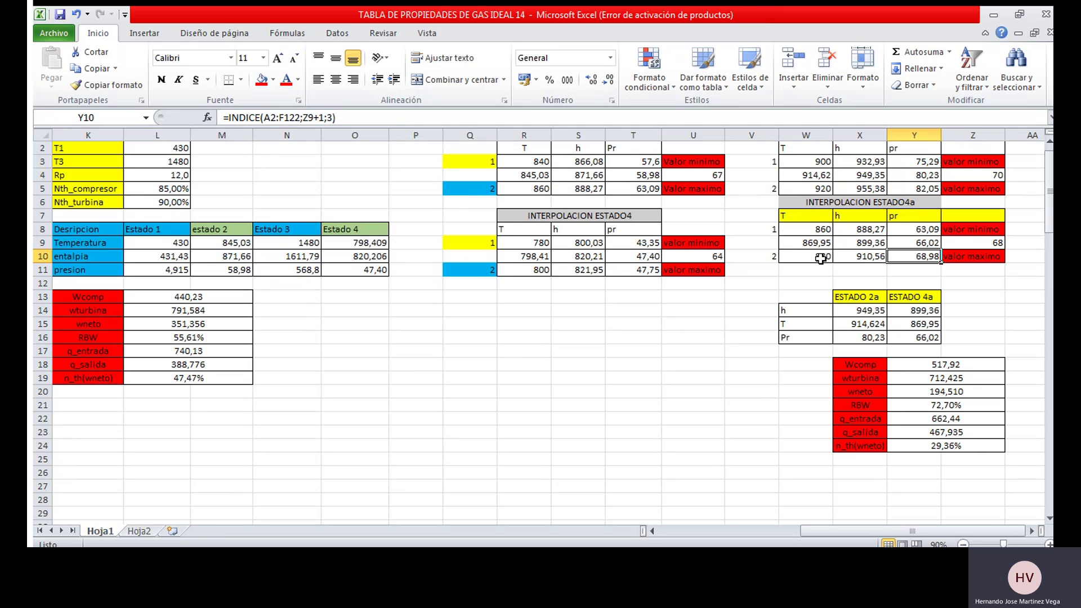
pyautogui.click(822, 230)
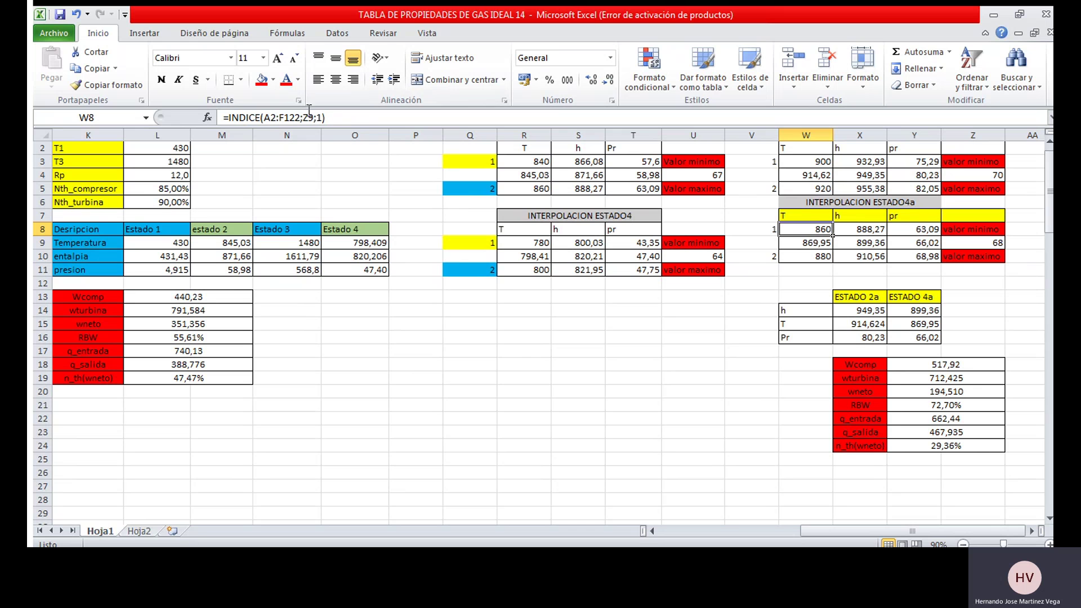
pyautogui.click(788, 257)
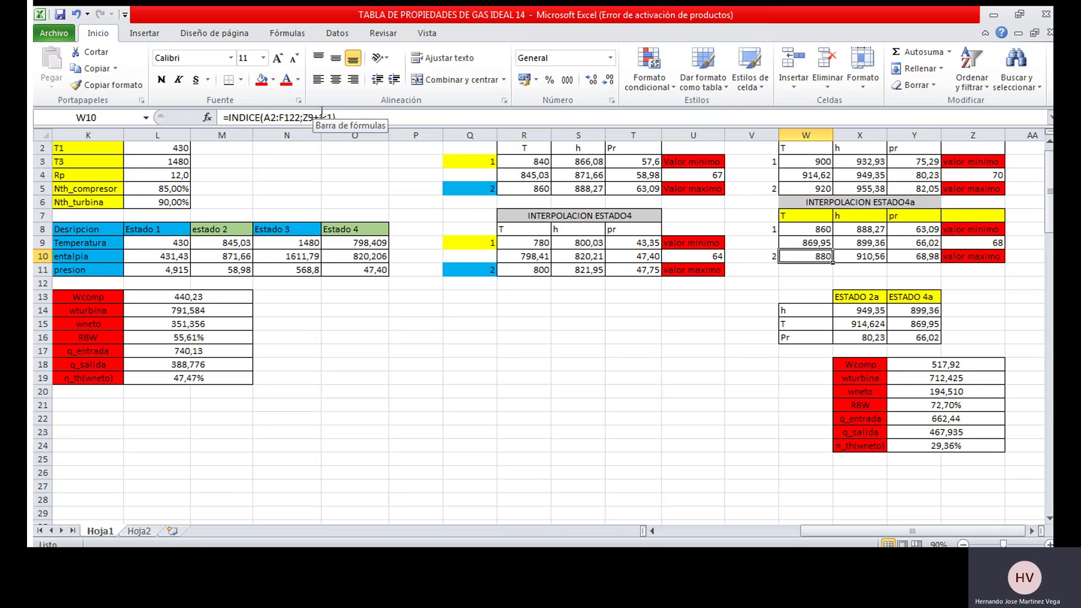
pyautogui.click(840, 252)
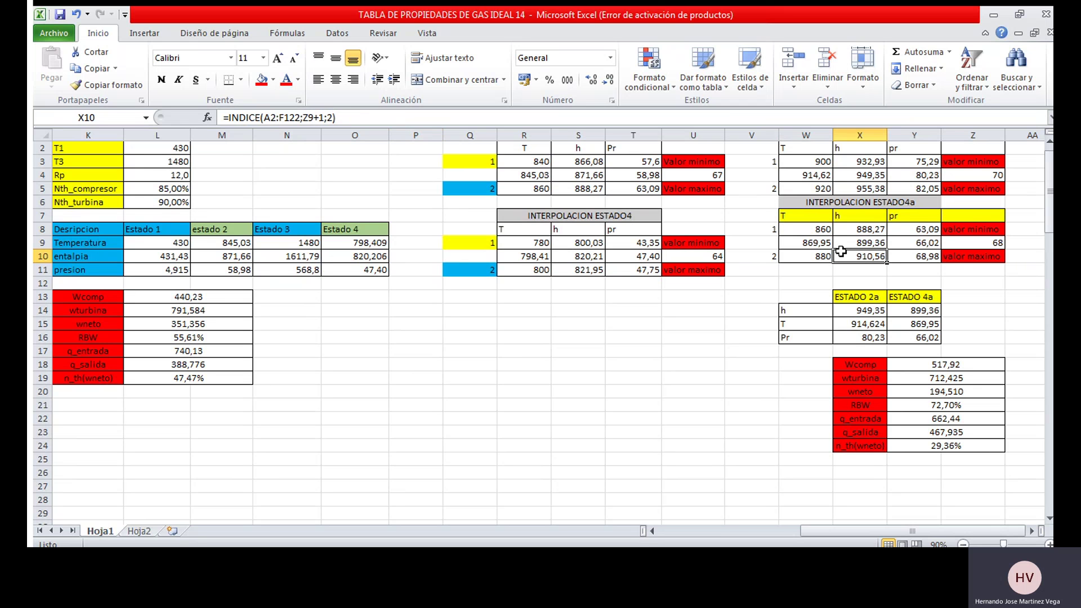
pyautogui.click(812, 254)
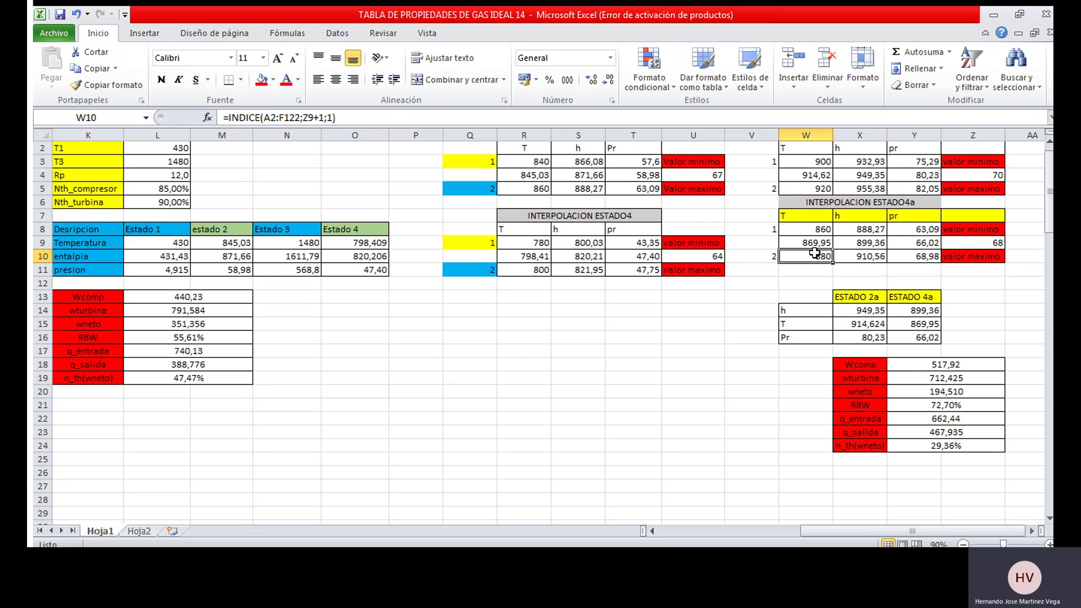
pyautogui.click(840, 252)
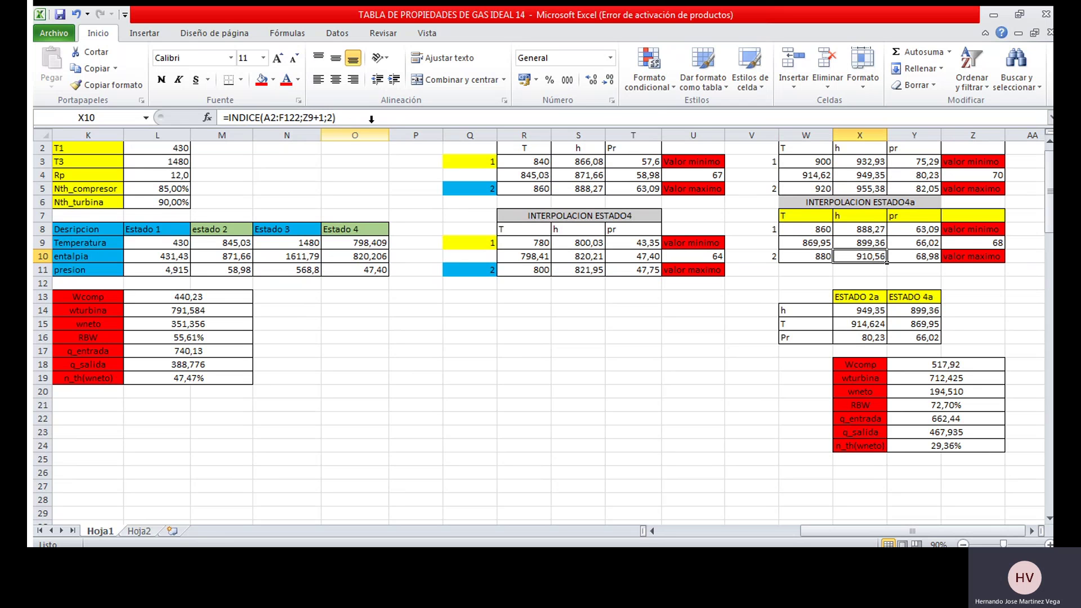
pyautogui.click(901, 258)
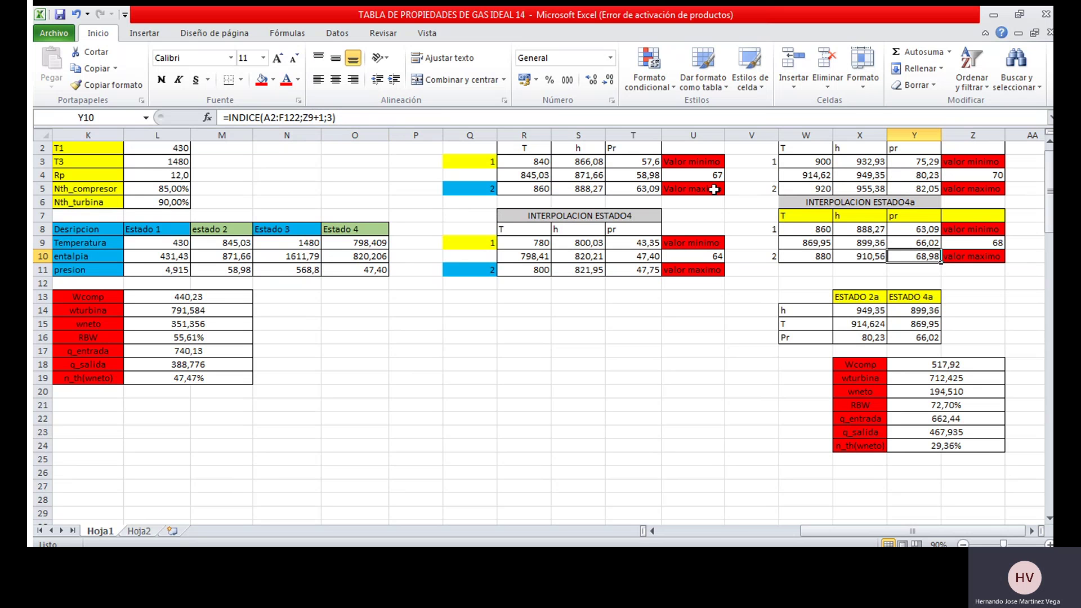
pyautogui.click(805, 240)
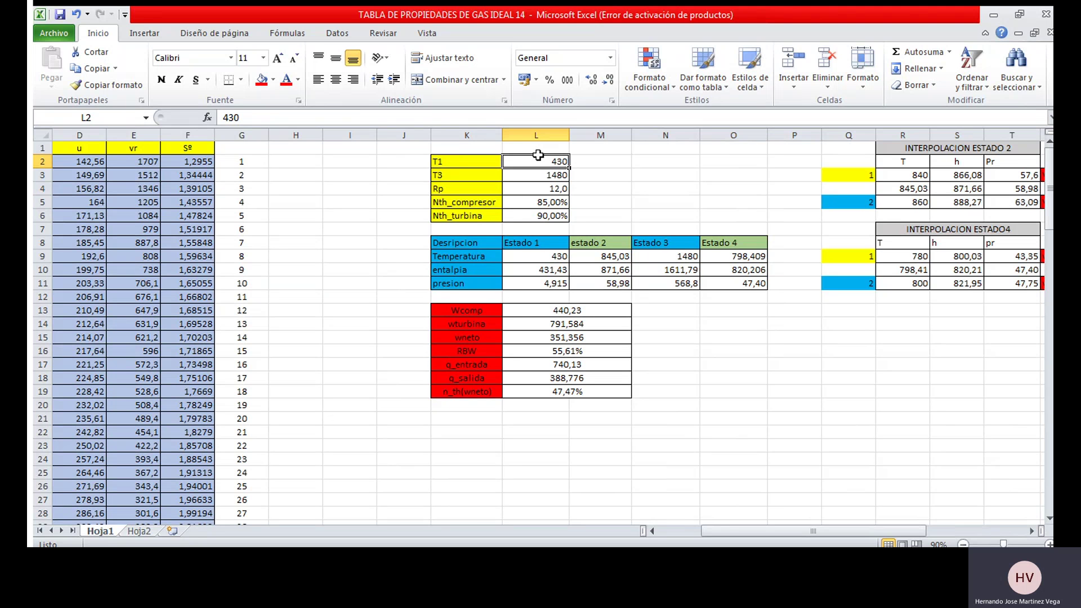
# - Set the cycle inputs to T1 300, T3 1300 and Rp 8
pyautogui.write('3')
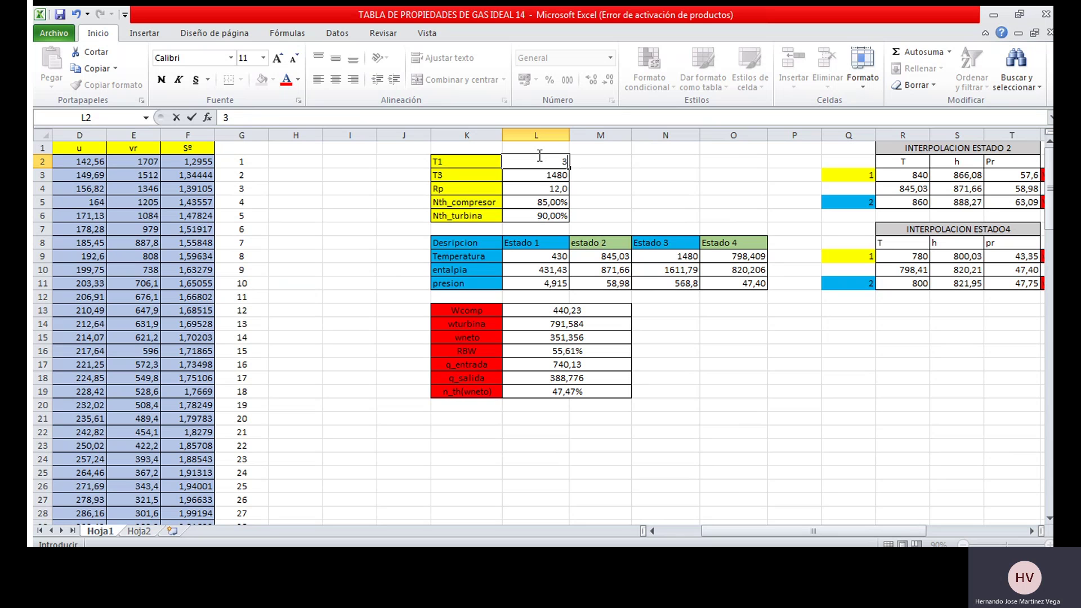
pyautogui.write('300')
pyautogui.press('Return')
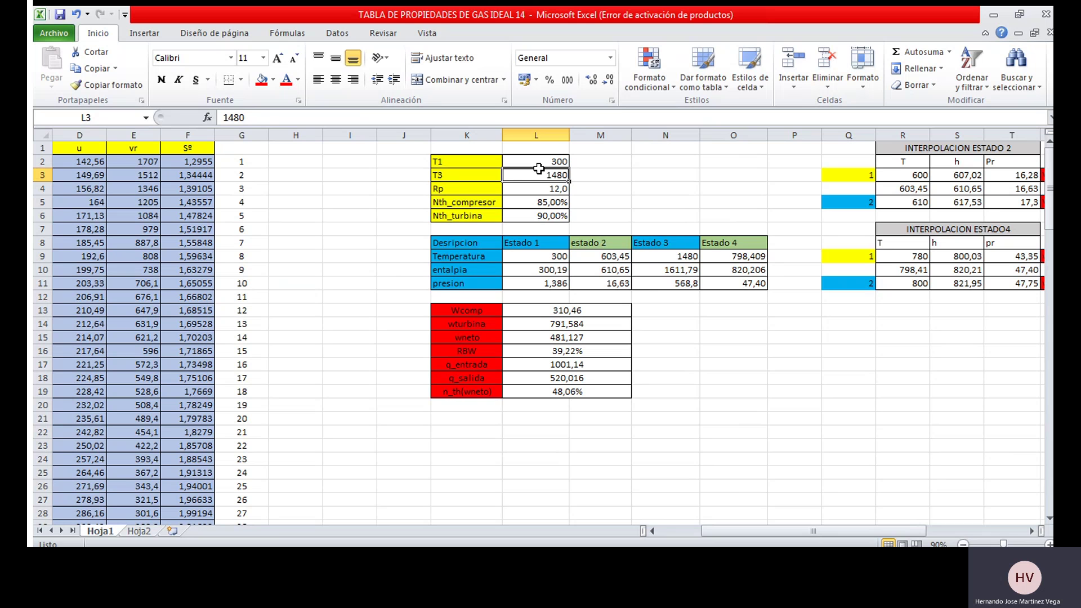
pyautogui.write('1300')
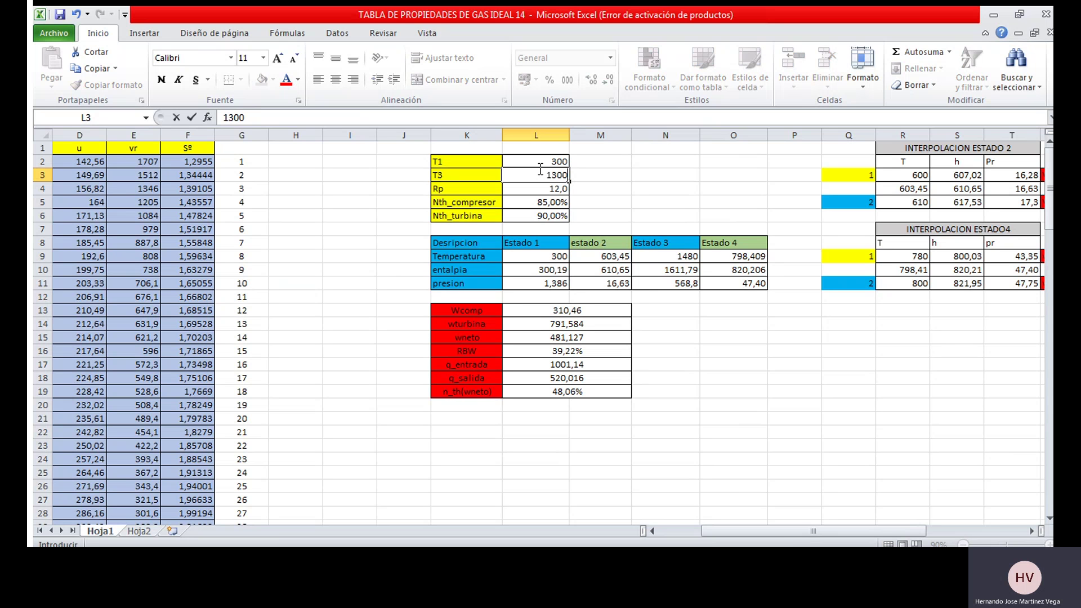
pyautogui.press('Return')
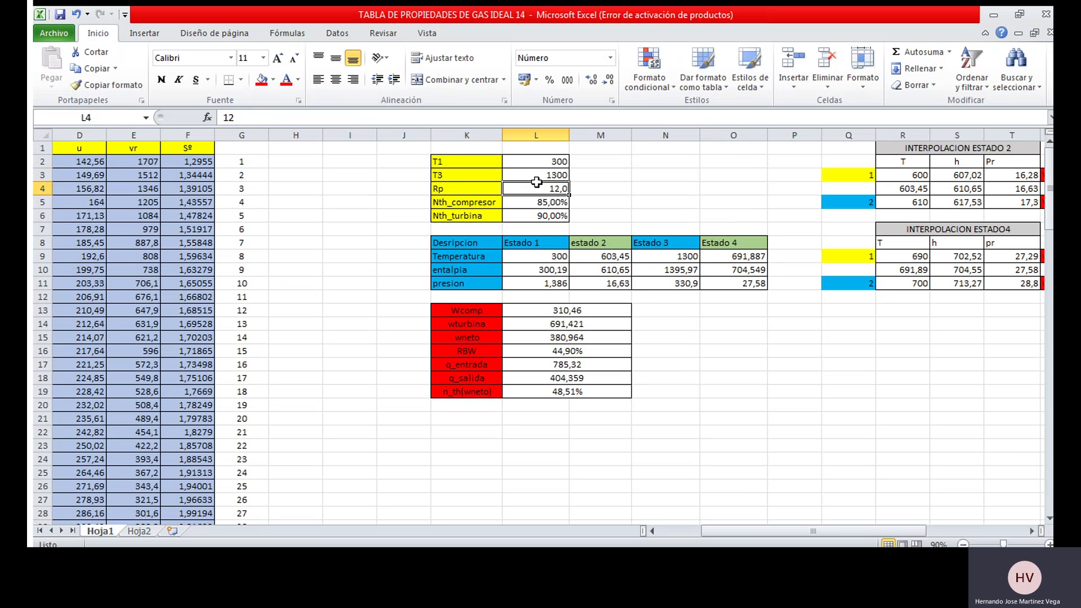
pyautogui.write('8')
pyautogui.press('Return')
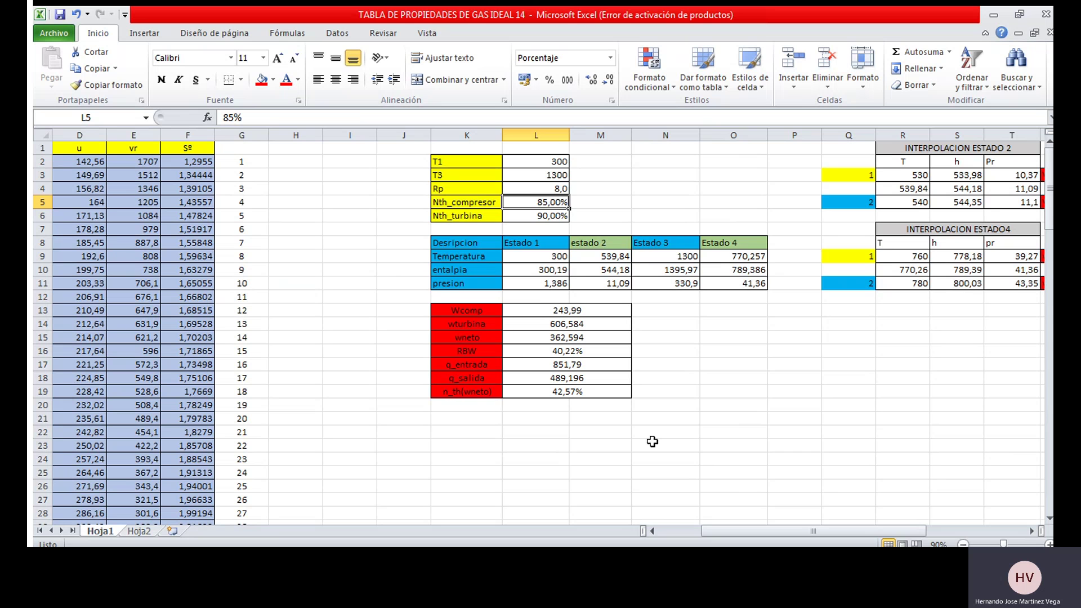
# - Check the Estado 1 temperature and enthalpy formulas in L9 and L10 against the new inputs
pyautogui.click(552, 256)
pyautogui.click(550, 271)
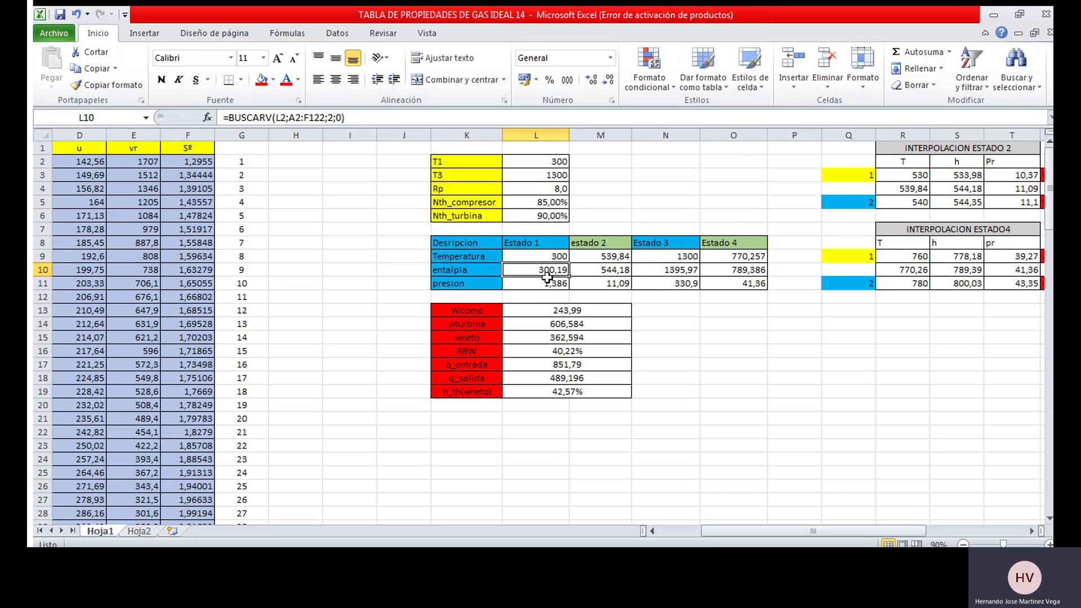
pyautogui.click(552, 255)
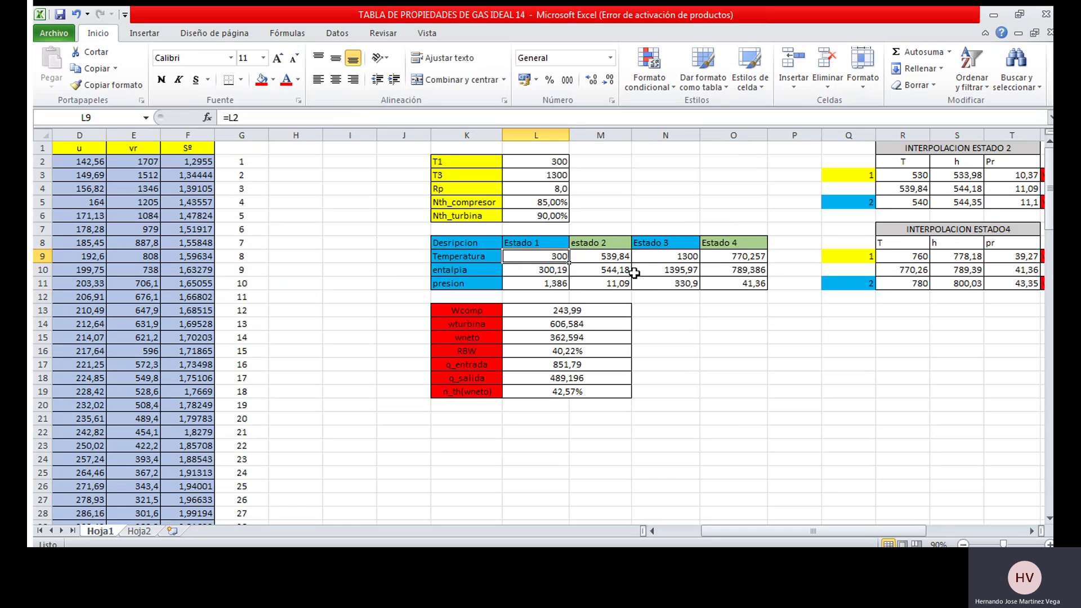
# - Inspect the Estado 2 interpolation table's pressure reference, COINCIDIR formula in U4, and INDICE formulas in the minimum and maximum rows
pyautogui.moveTo(721, 525); pyautogui.dragTo(741, 526)
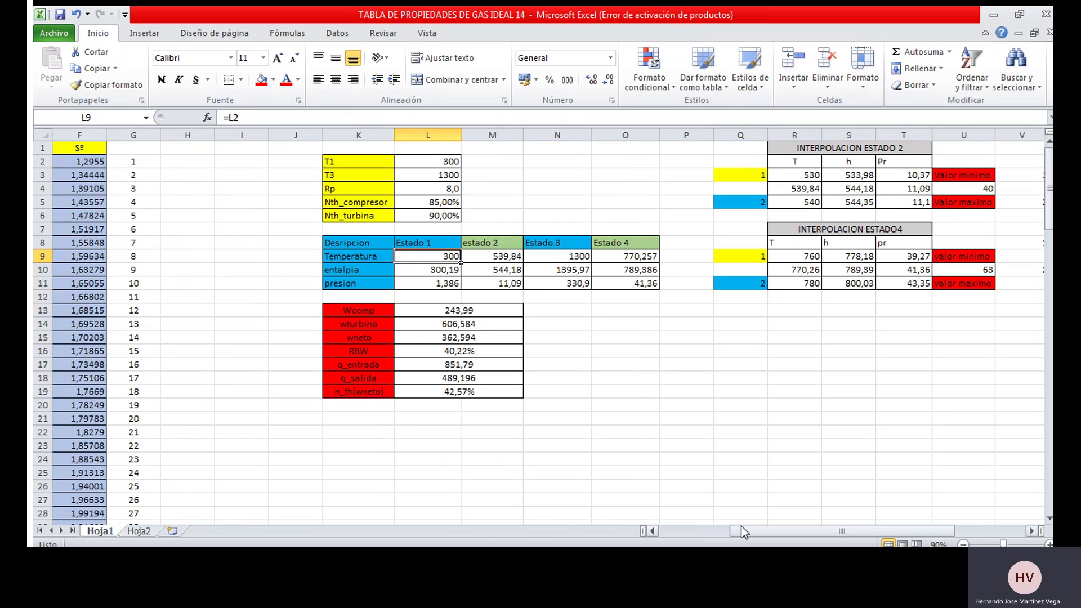
pyautogui.click(917, 186)
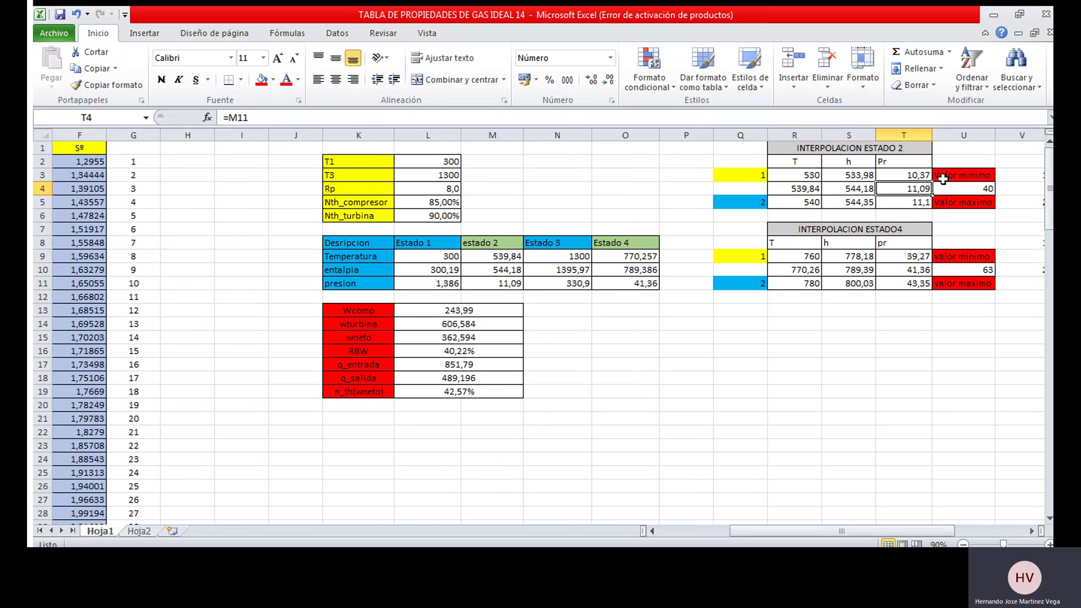
pyautogui.press('Right')
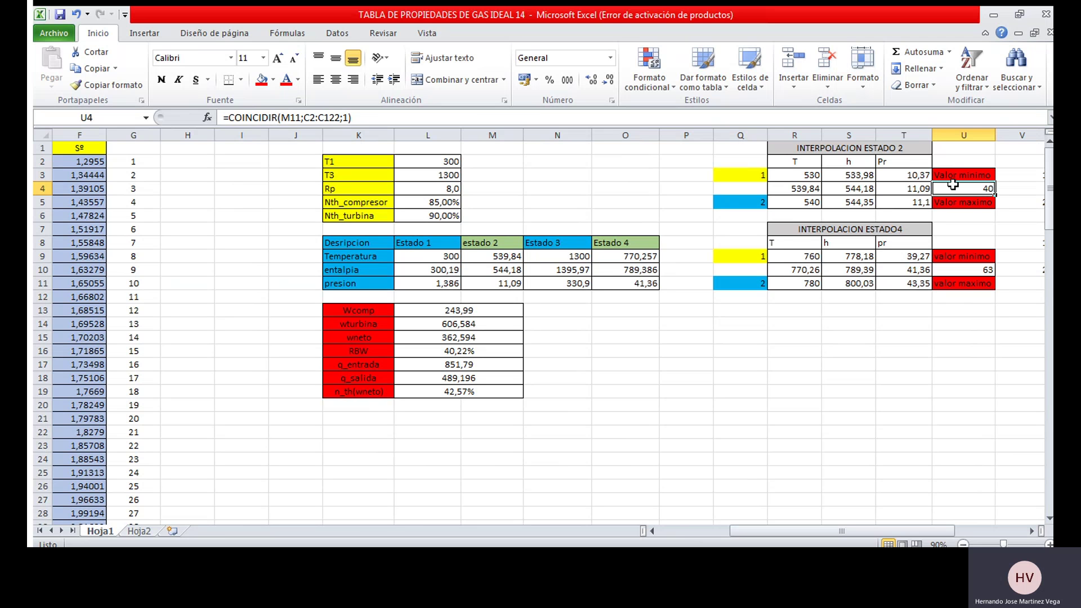
pyautogui.click(903, 174)
pyautogui.click(842, 169)
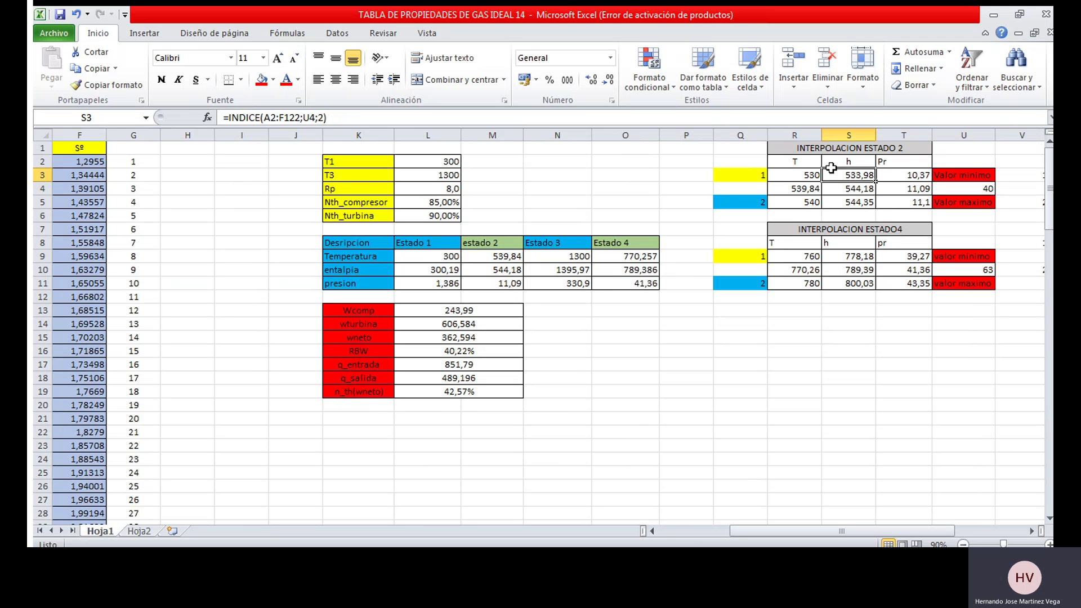
pyautogui.click(803, 170)
pyautogui.click(831, 170)
pyautogui.click(903, 173)
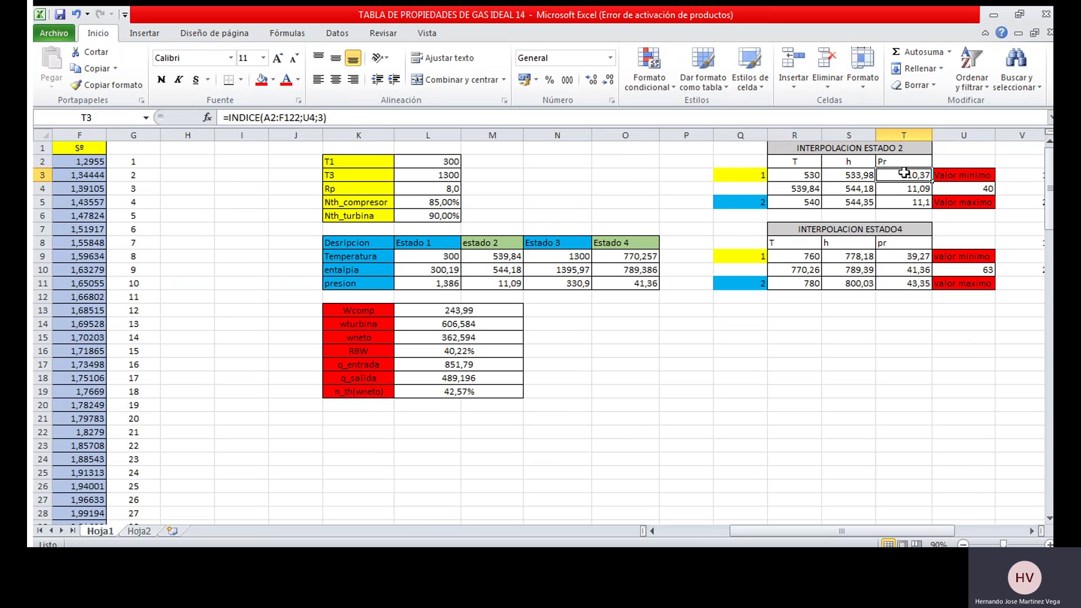
pyautogui.click(795, 199)
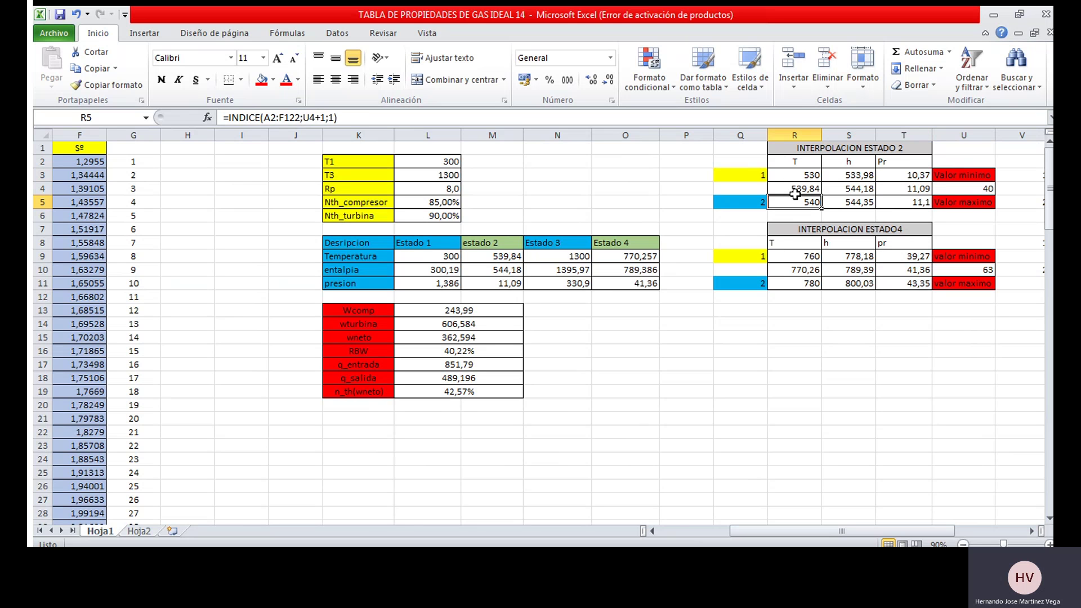
# - Examine the Estado 3 property formulas and the Estado 2 values in M9:M11 of the state table
pyautogui.click(559, 254)
pyautogui.click(540, 263)
pyautogui.click(562, 282)
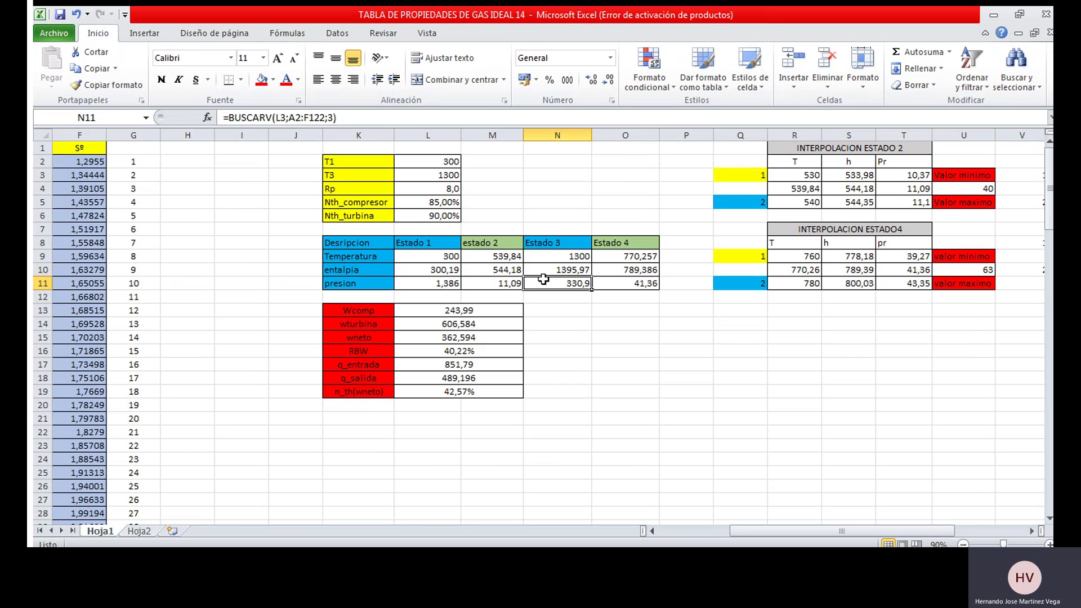
pyautogui.moveTo(487, 256); pyautogui.dragTo(485, 282)
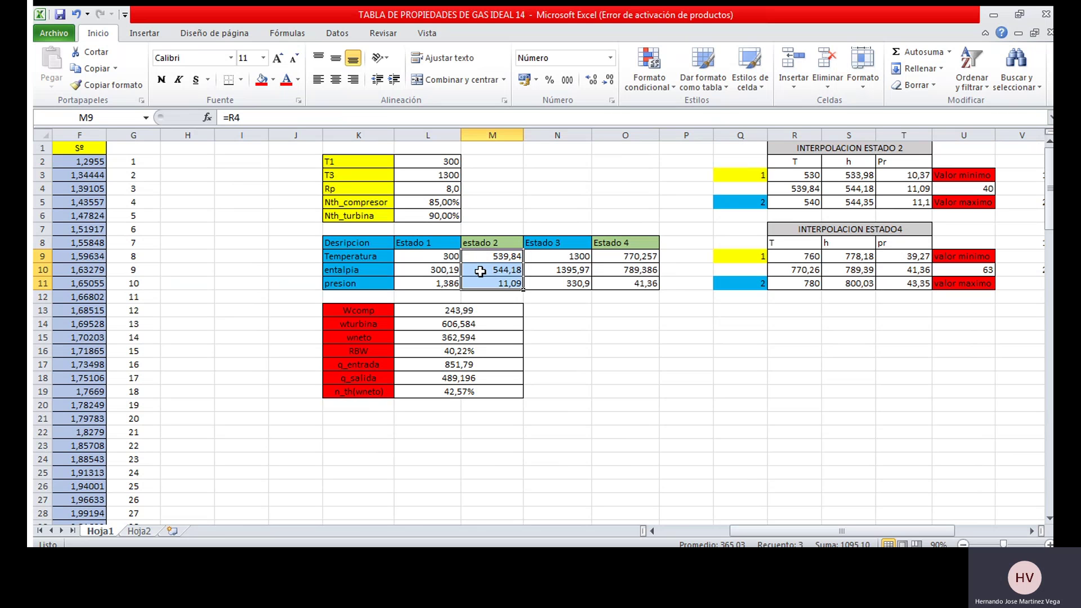
pyautogui.click(603, 293)
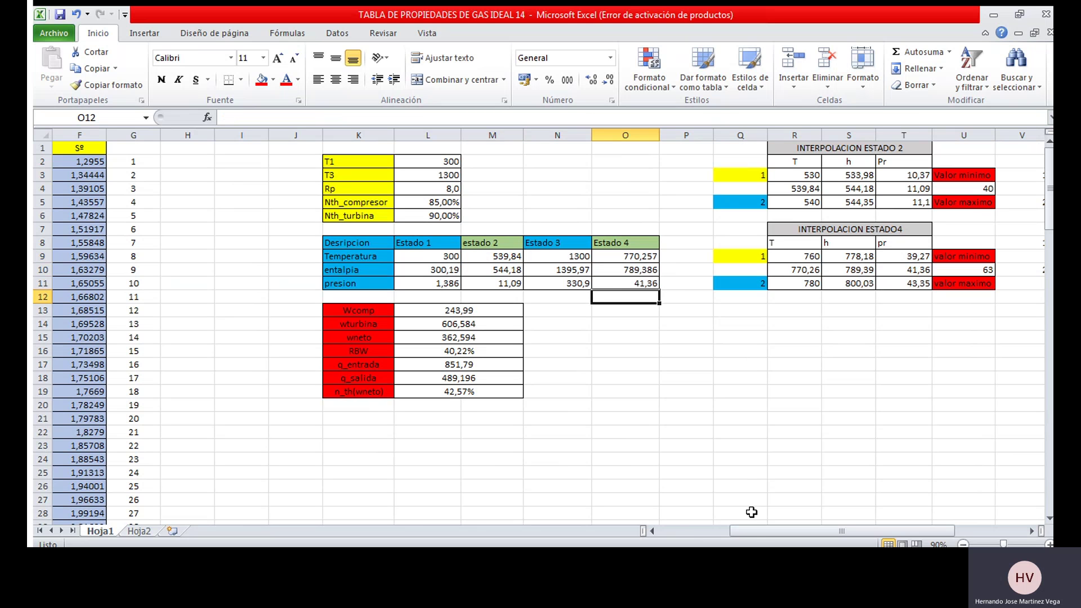
# - Review the Estado 2 minimum and maximum labels, the COINCIDIR formula in Z4, and the Rp input label
pyautogui.moveTo(753, 530); pyautogui.dragTo(820, 528)
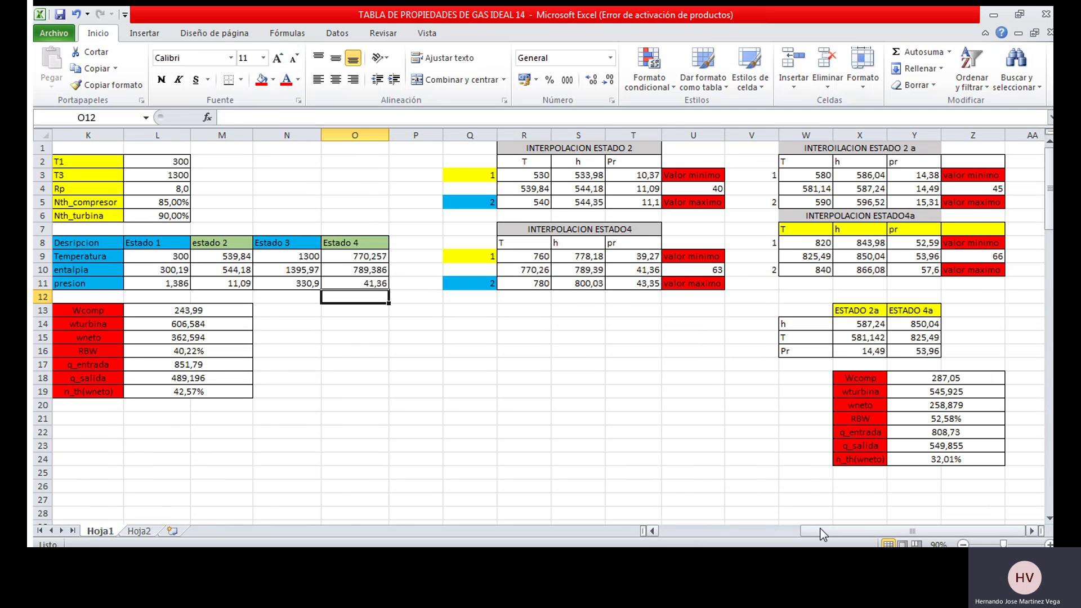
pyautogui.click(672, 174)
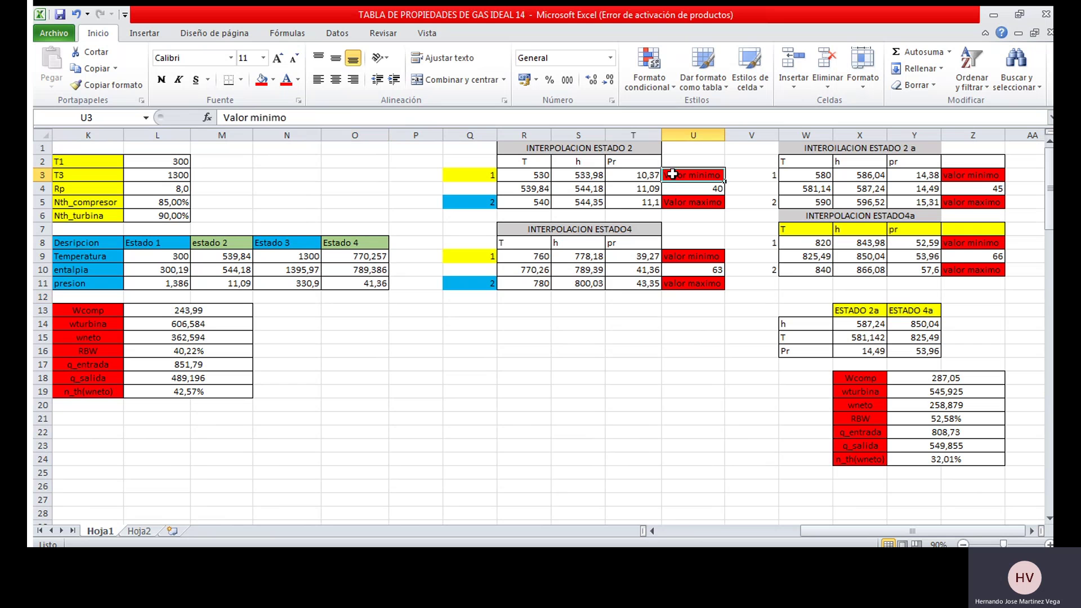
pyautogui.click(673, 200)
pyautogui.click(676, 171)
pyautogui.click(972, 188)
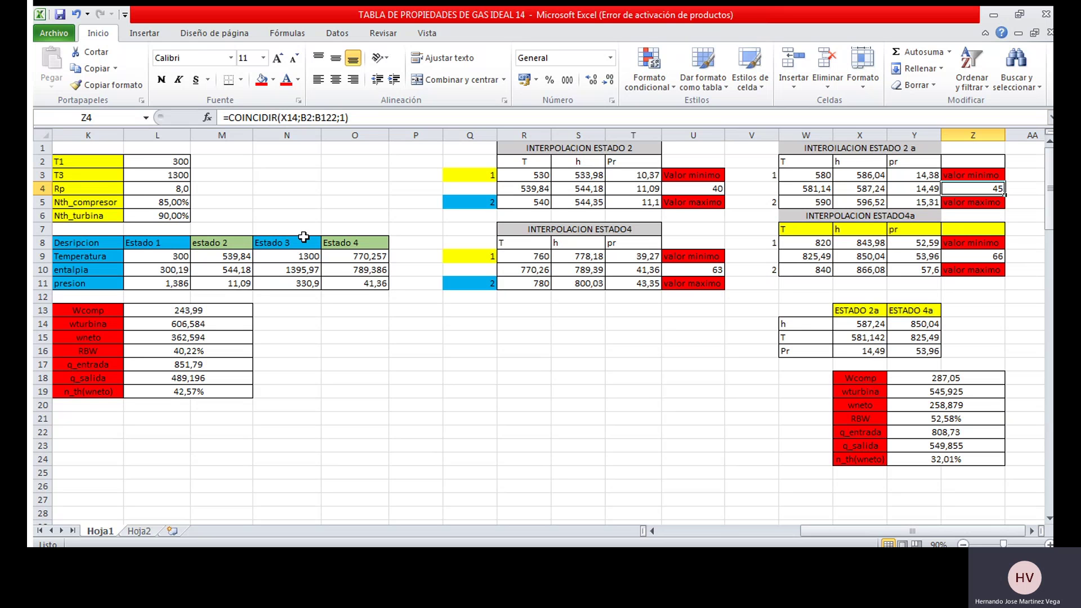
pyautogui.moveTo(805, 529); pyautogui.dragTo(763, 529)
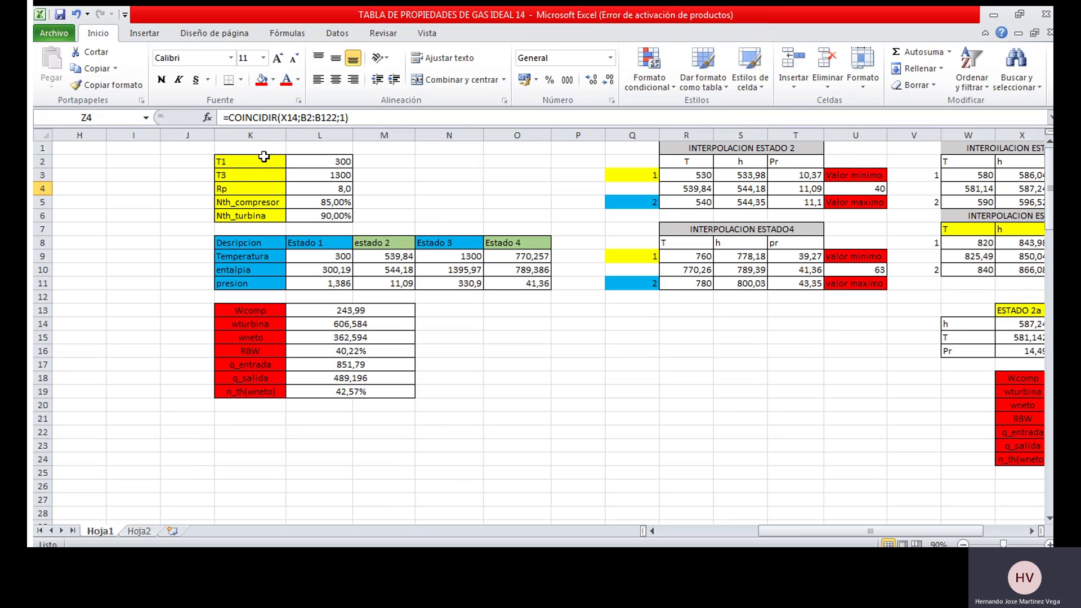
pyautogui.click(252, 187)
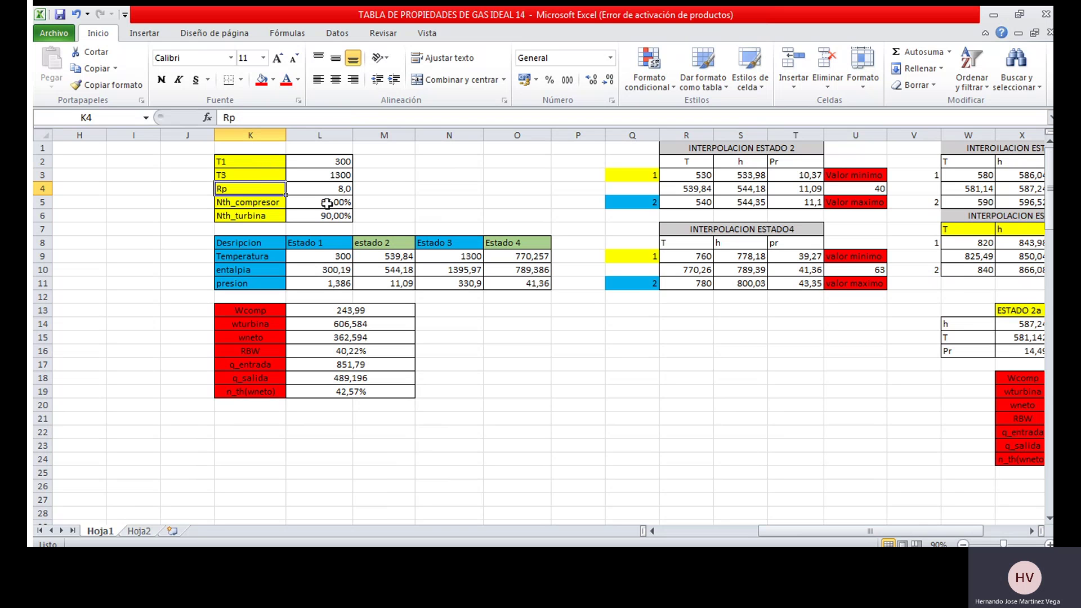